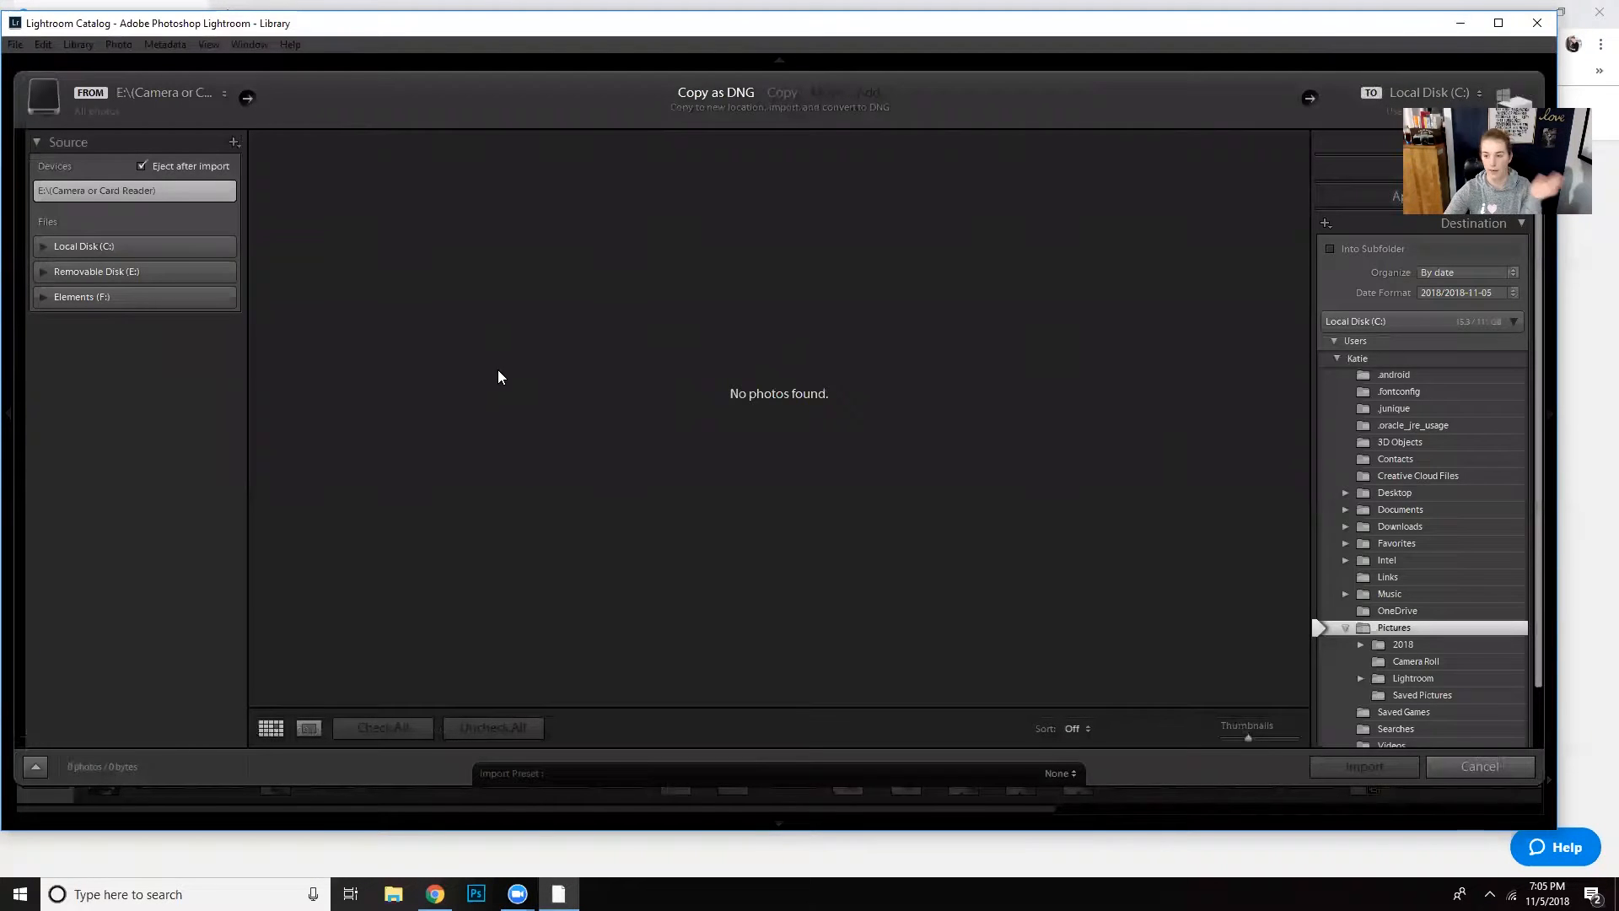
# - Choose the FoodieBootcamp folder on New Volume (A:) as the import source
pyautogui.click(251, 100)
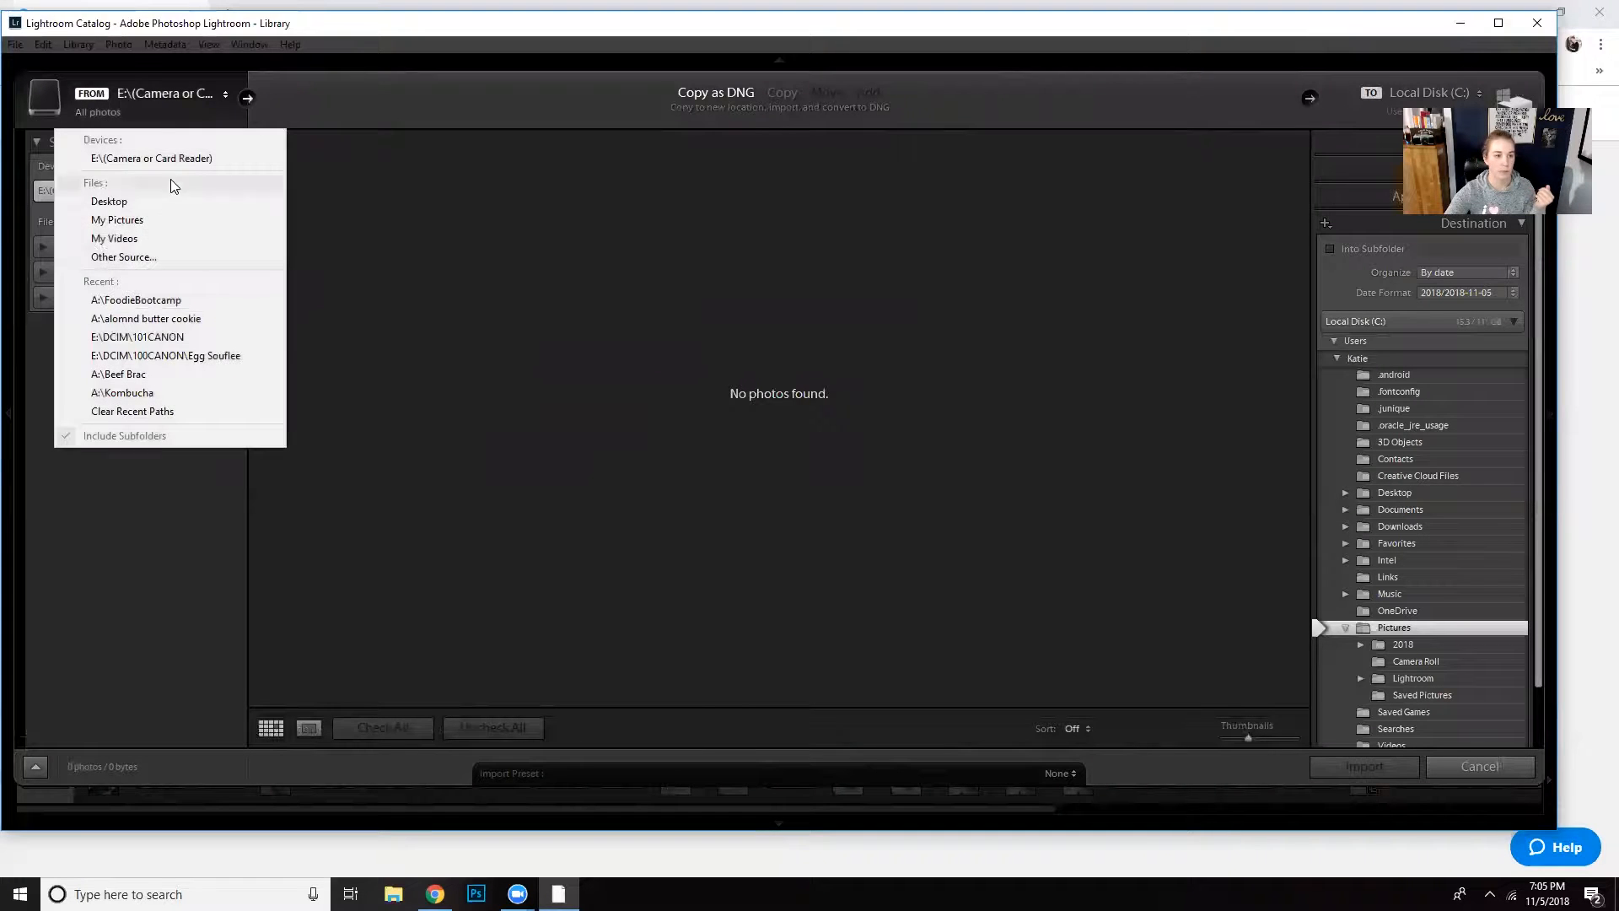
pyautogui.click(175, 253)
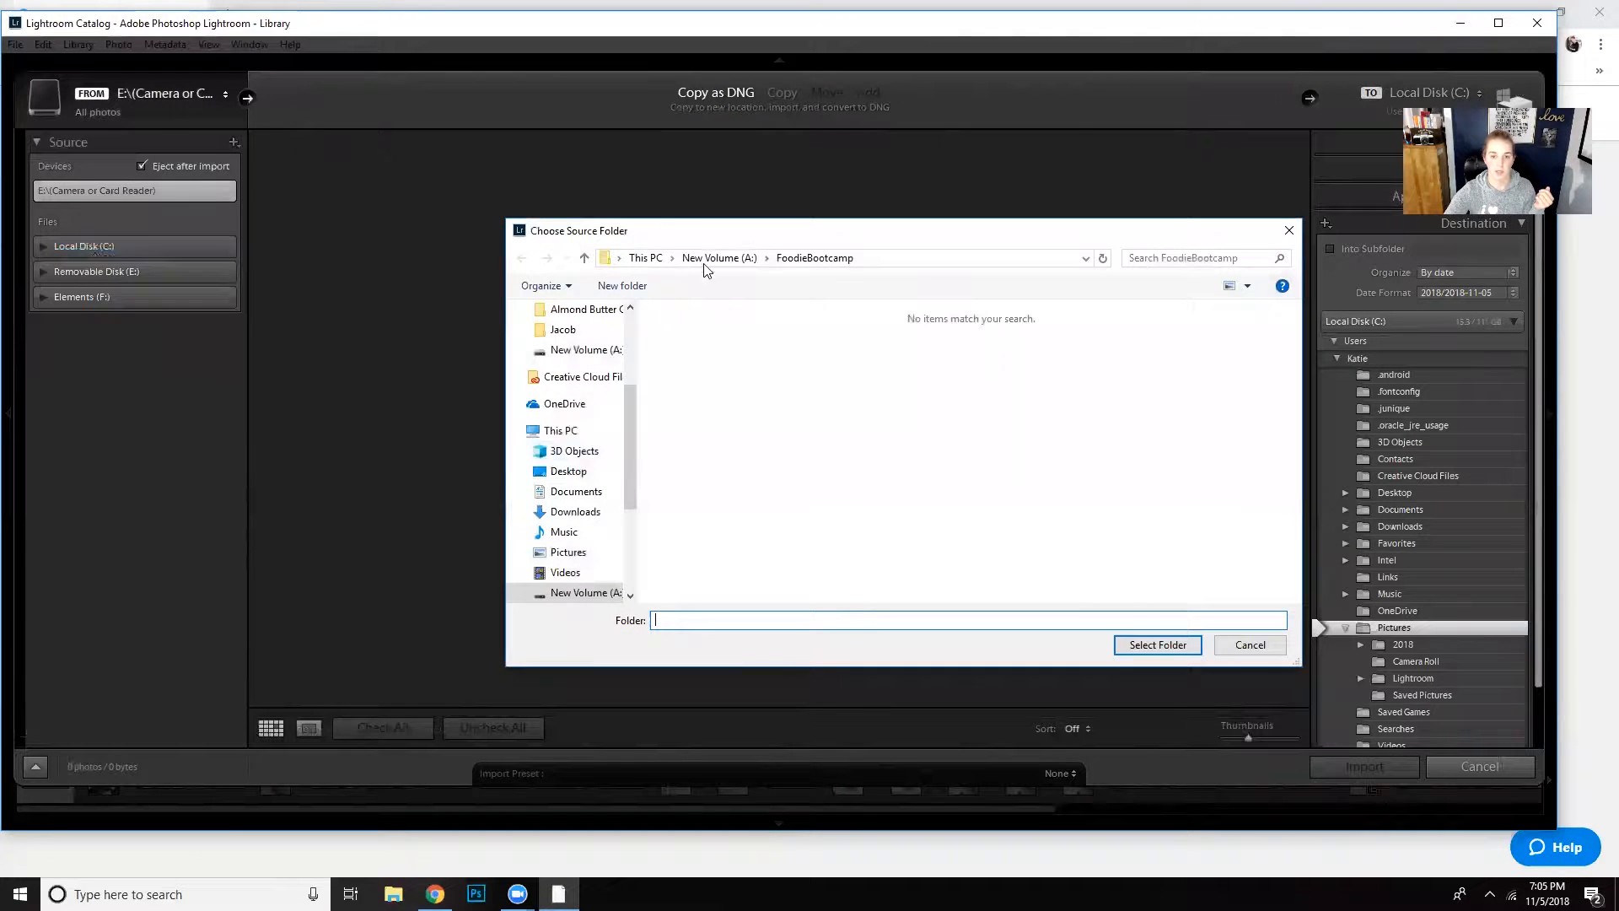
pyautogui.click(1157, 644)
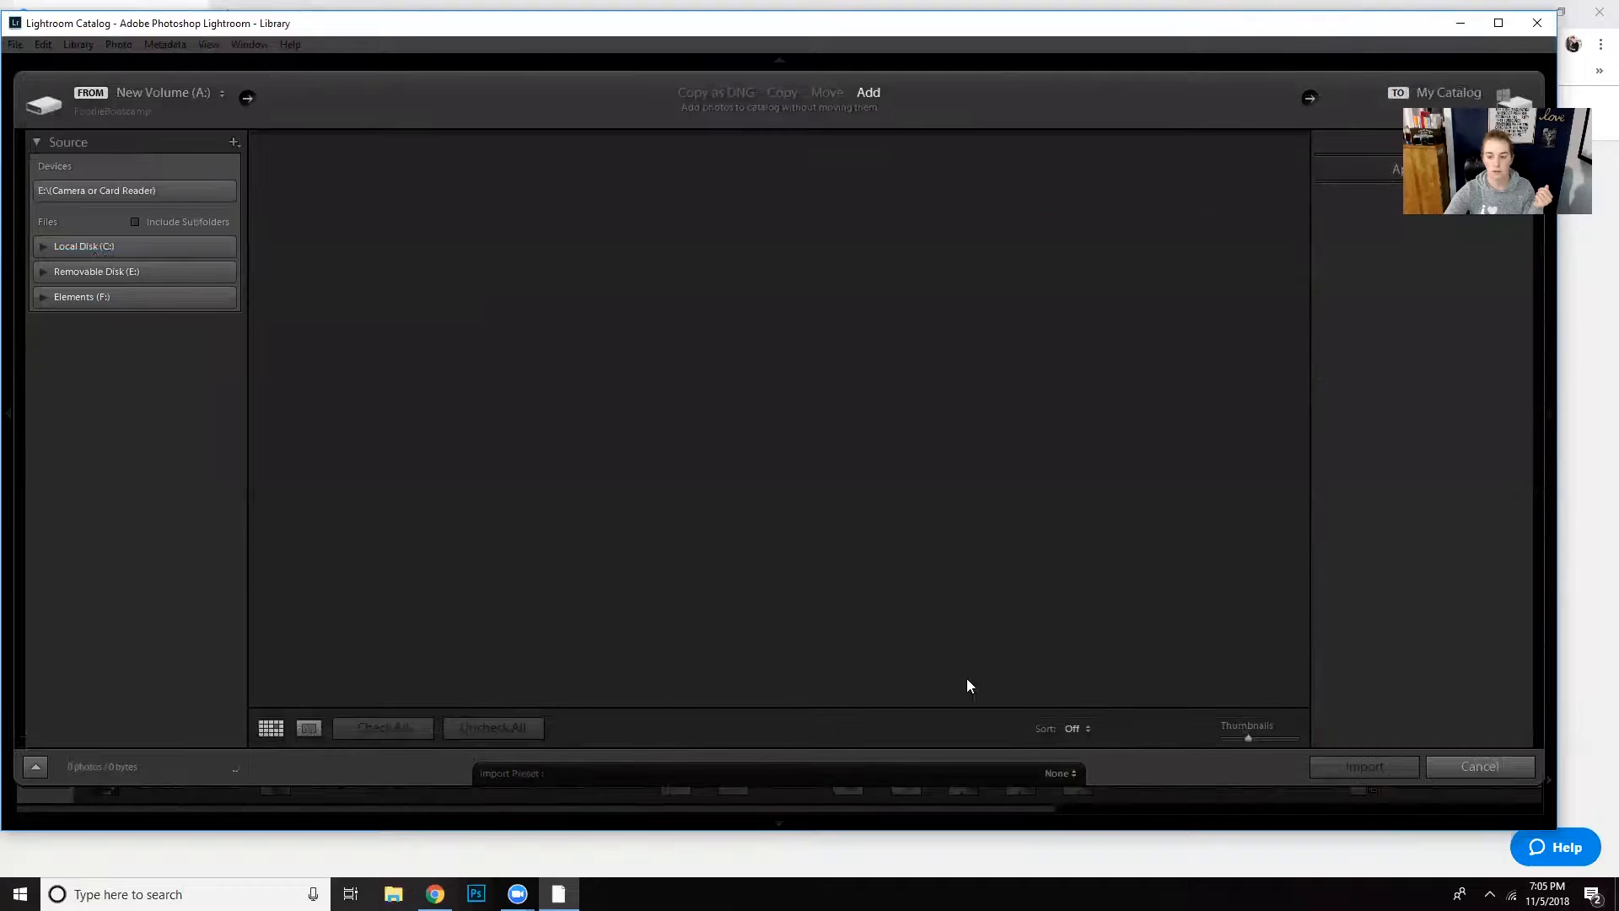
# - Uncheck all photos, check only the range from foodieboot_124.dng through foodieboot_164.dng, and import them into the catalog
pyautogui.scroll(-10, 1121, 356)
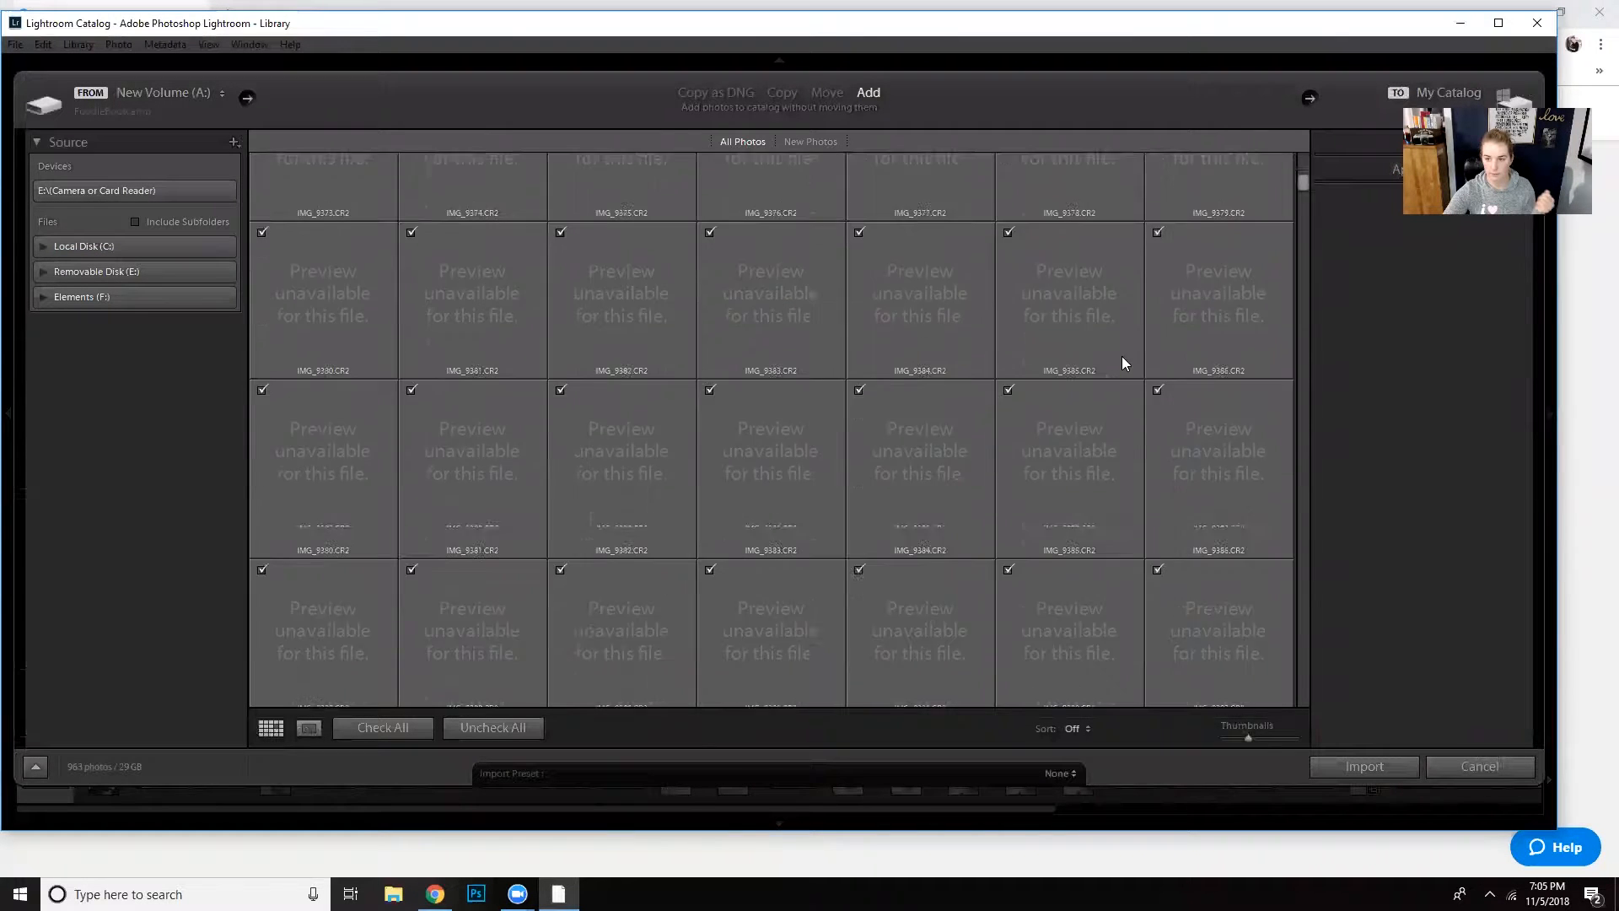
pyautogui.scroll(-10, 1135, 409)
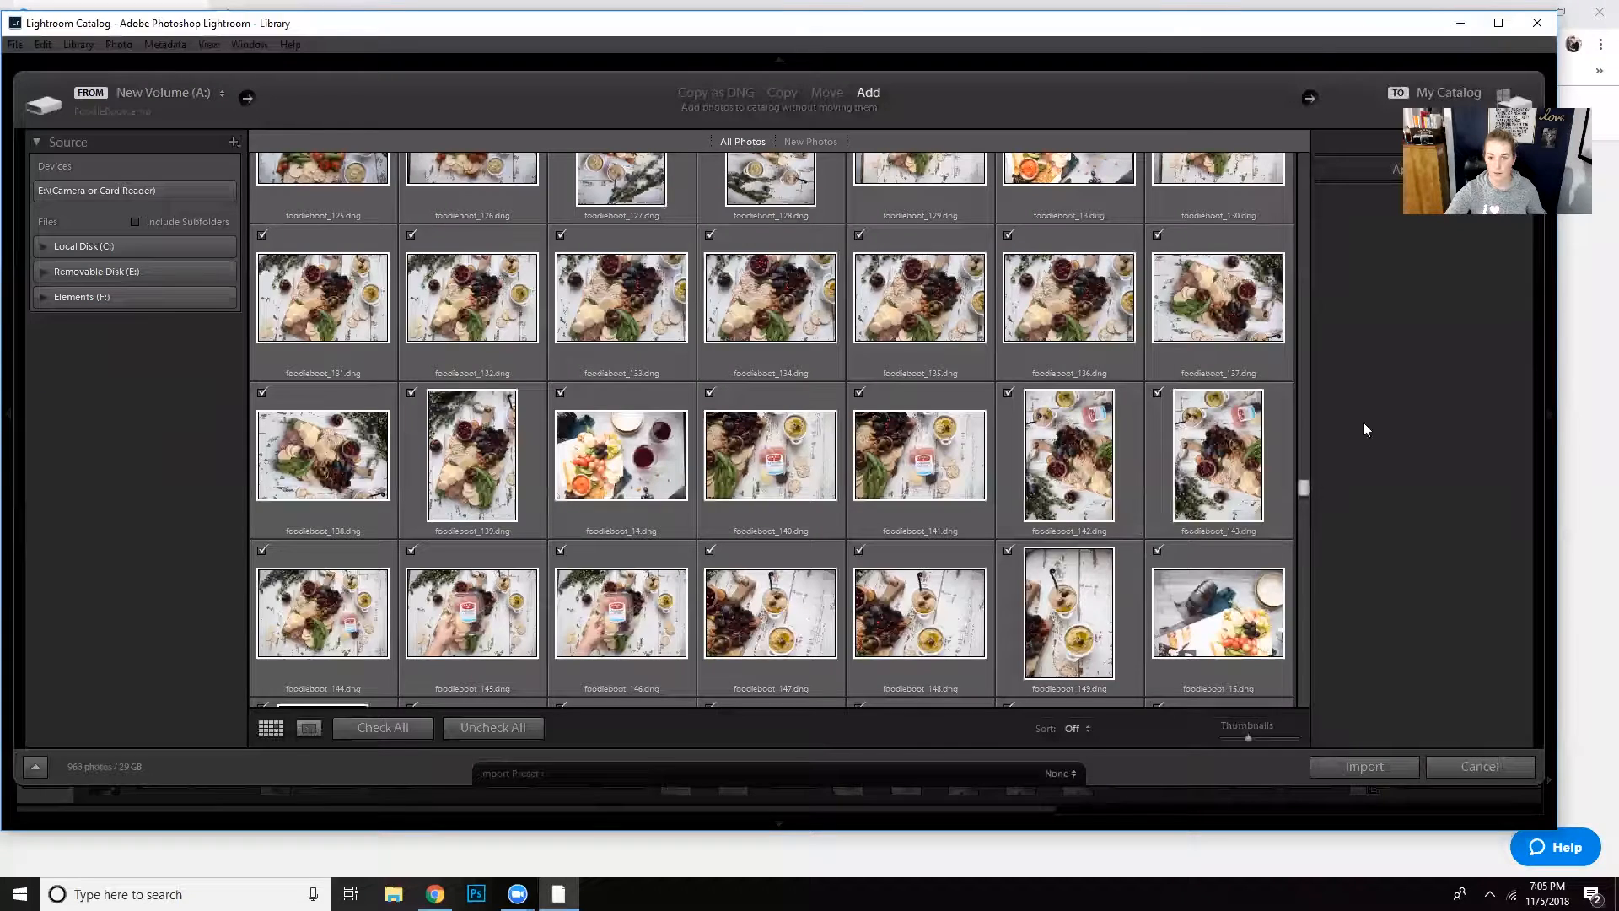
pyautogui.moveTo(1308, 493); pyautogui.dragTo(1299, 483)
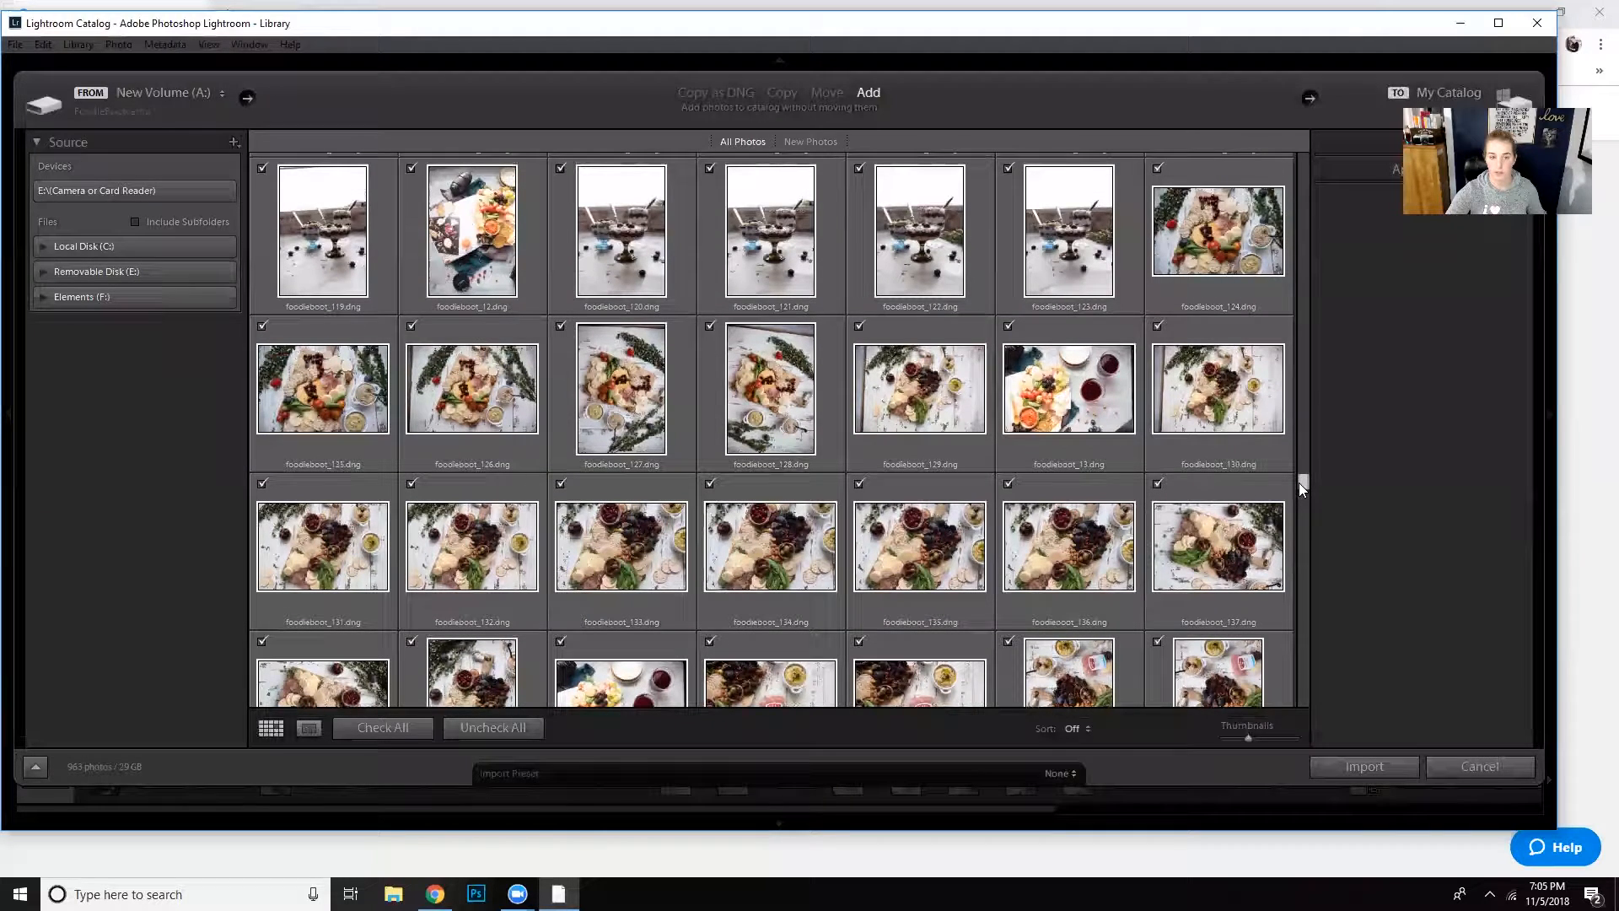
pyautogui.click(540, 729)
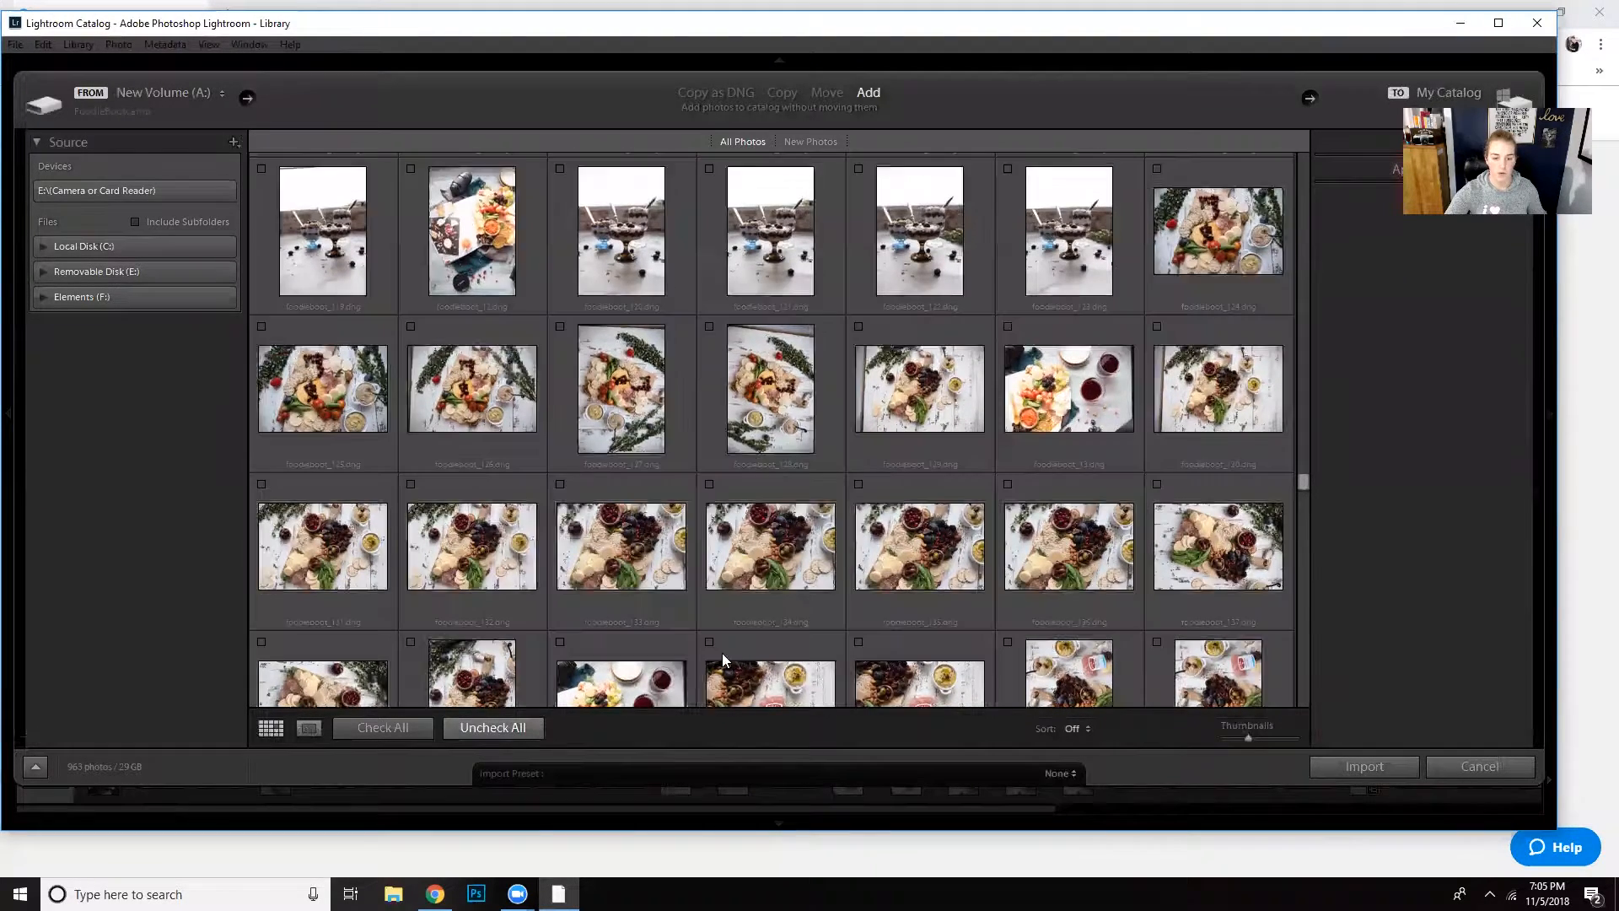
pyautogui.click(1203, 239)
pyautogui.scroll(-4, 1224, 570)
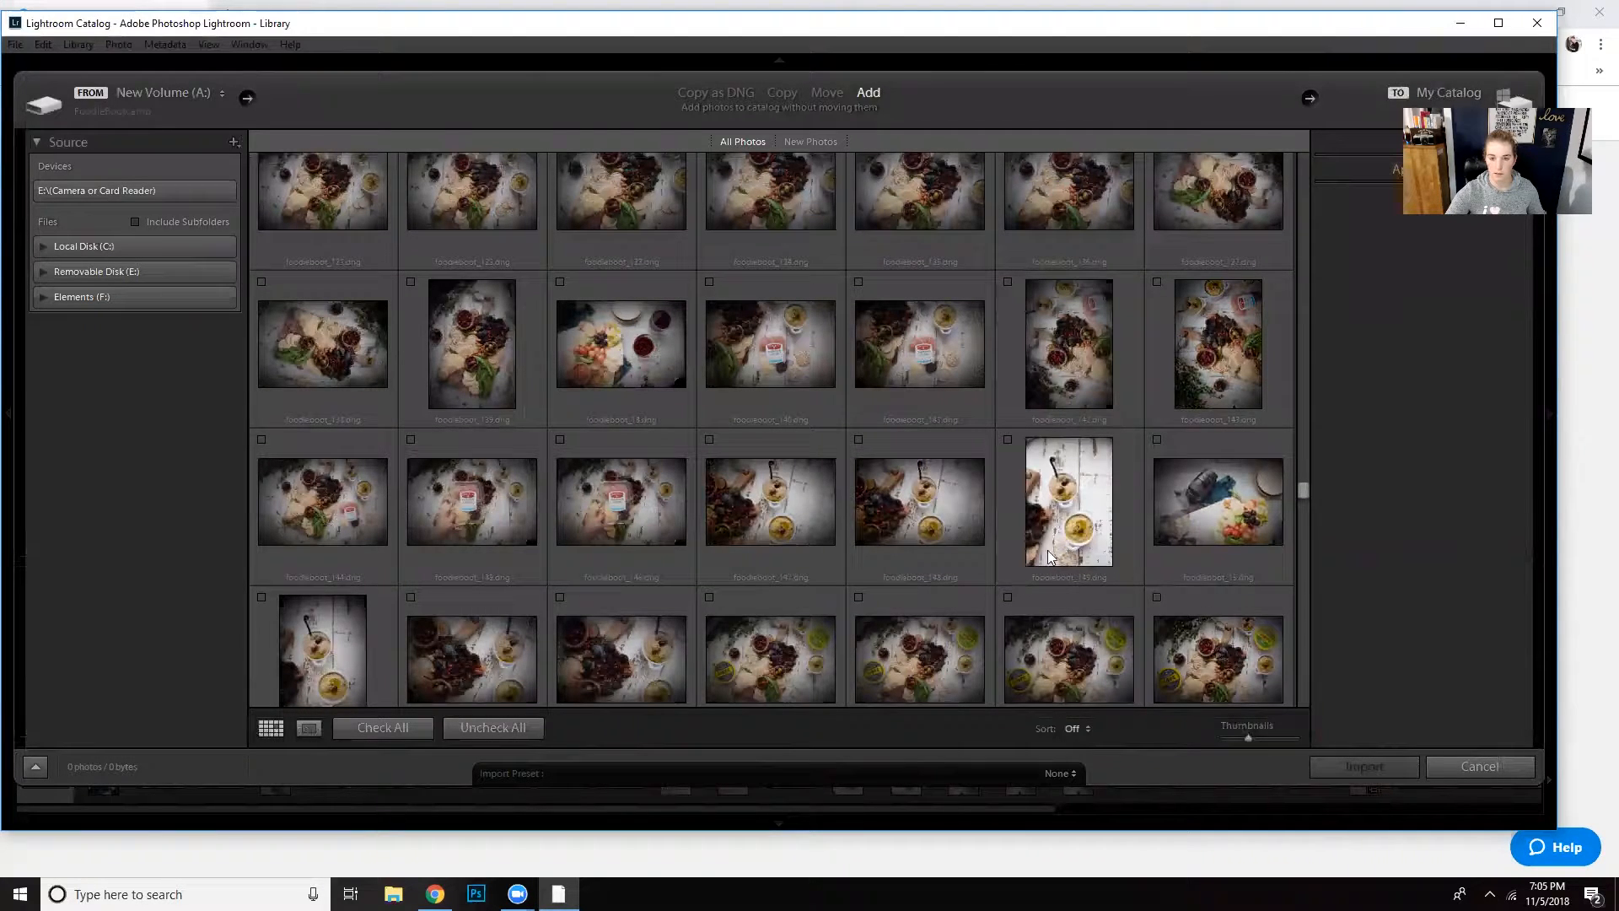
pyautogui.scroll(-2, 1150, 548)
pyautogui.scroll(-2, 1214, 577)
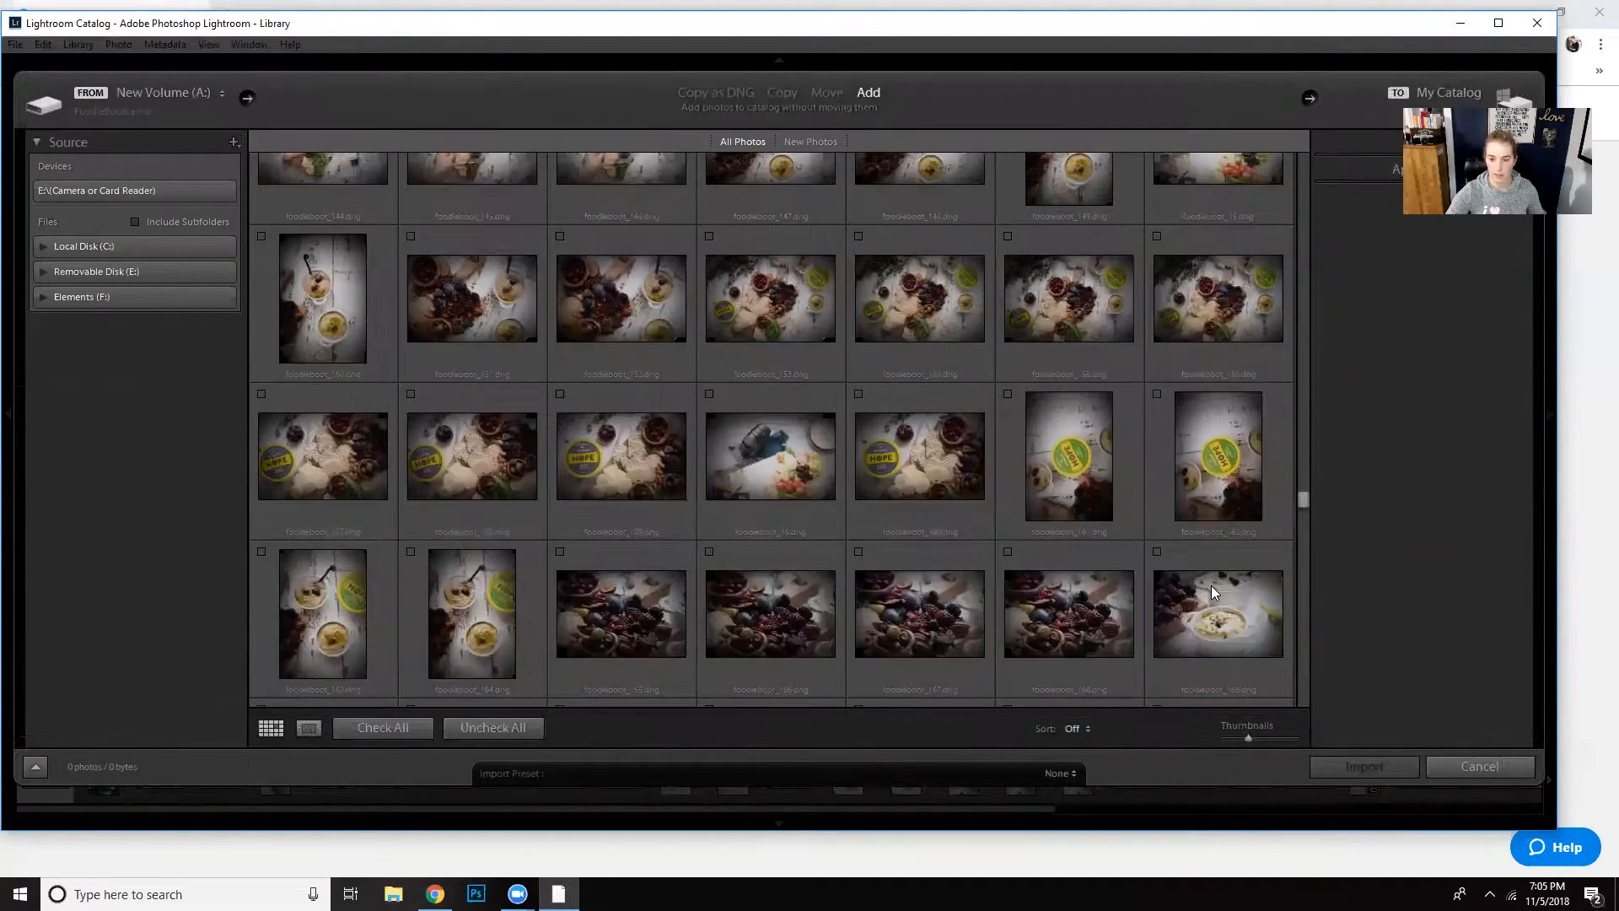
pyautogui.keyDown('shift'); pyautogui.click(507, 605); pyautogui.keyUp('shift')
pyautogui.click(410, 552)
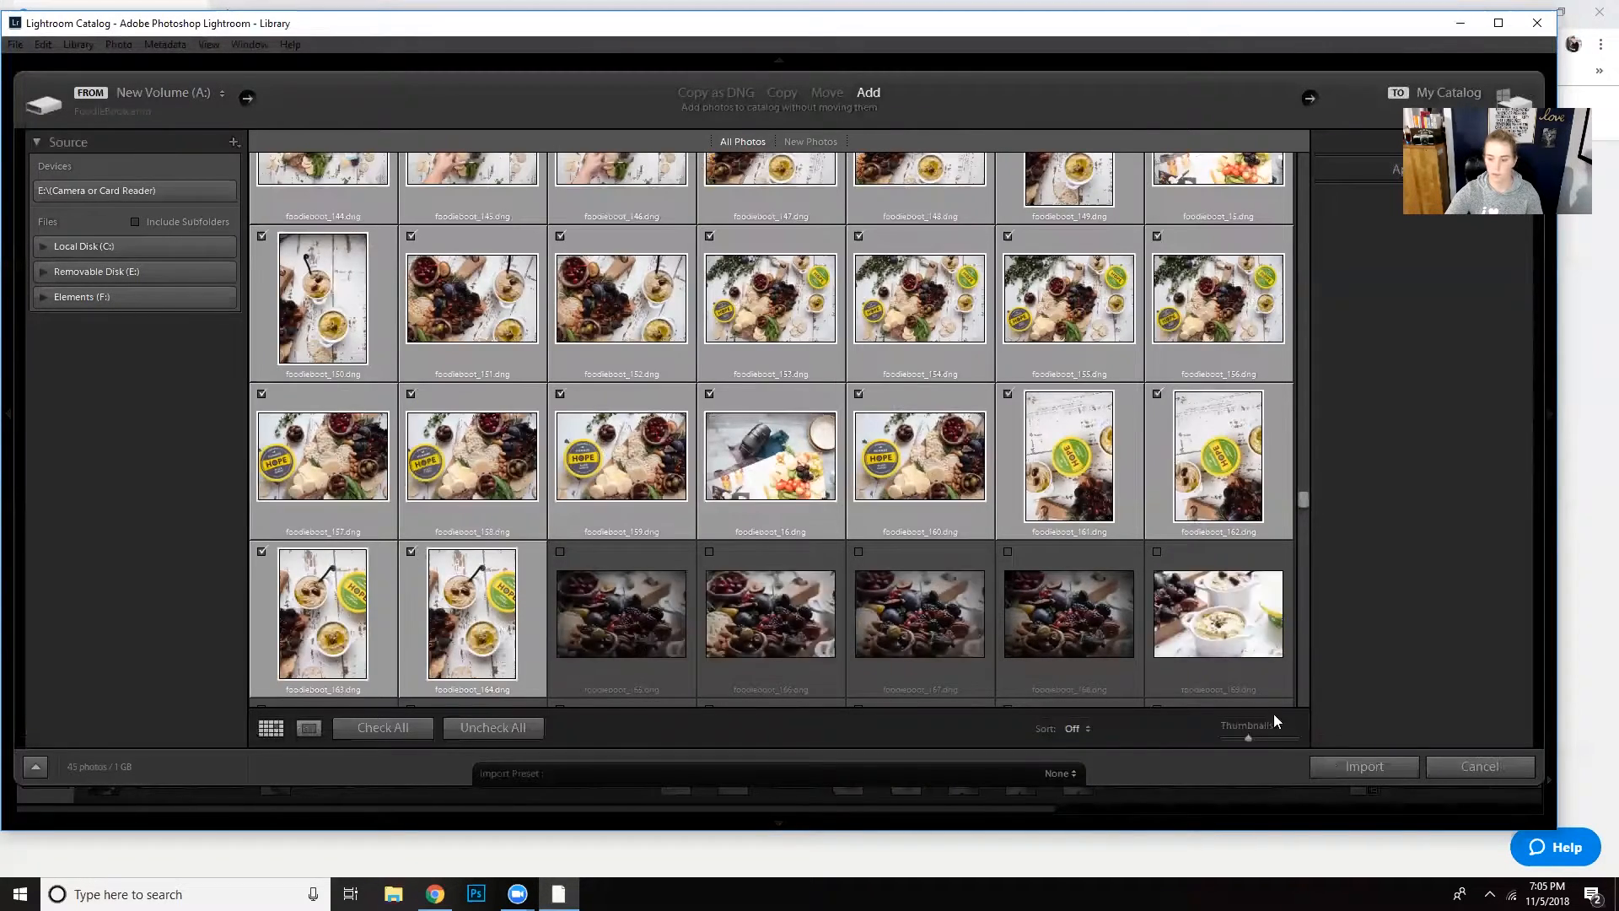
pyautogui.click(1328, 763)
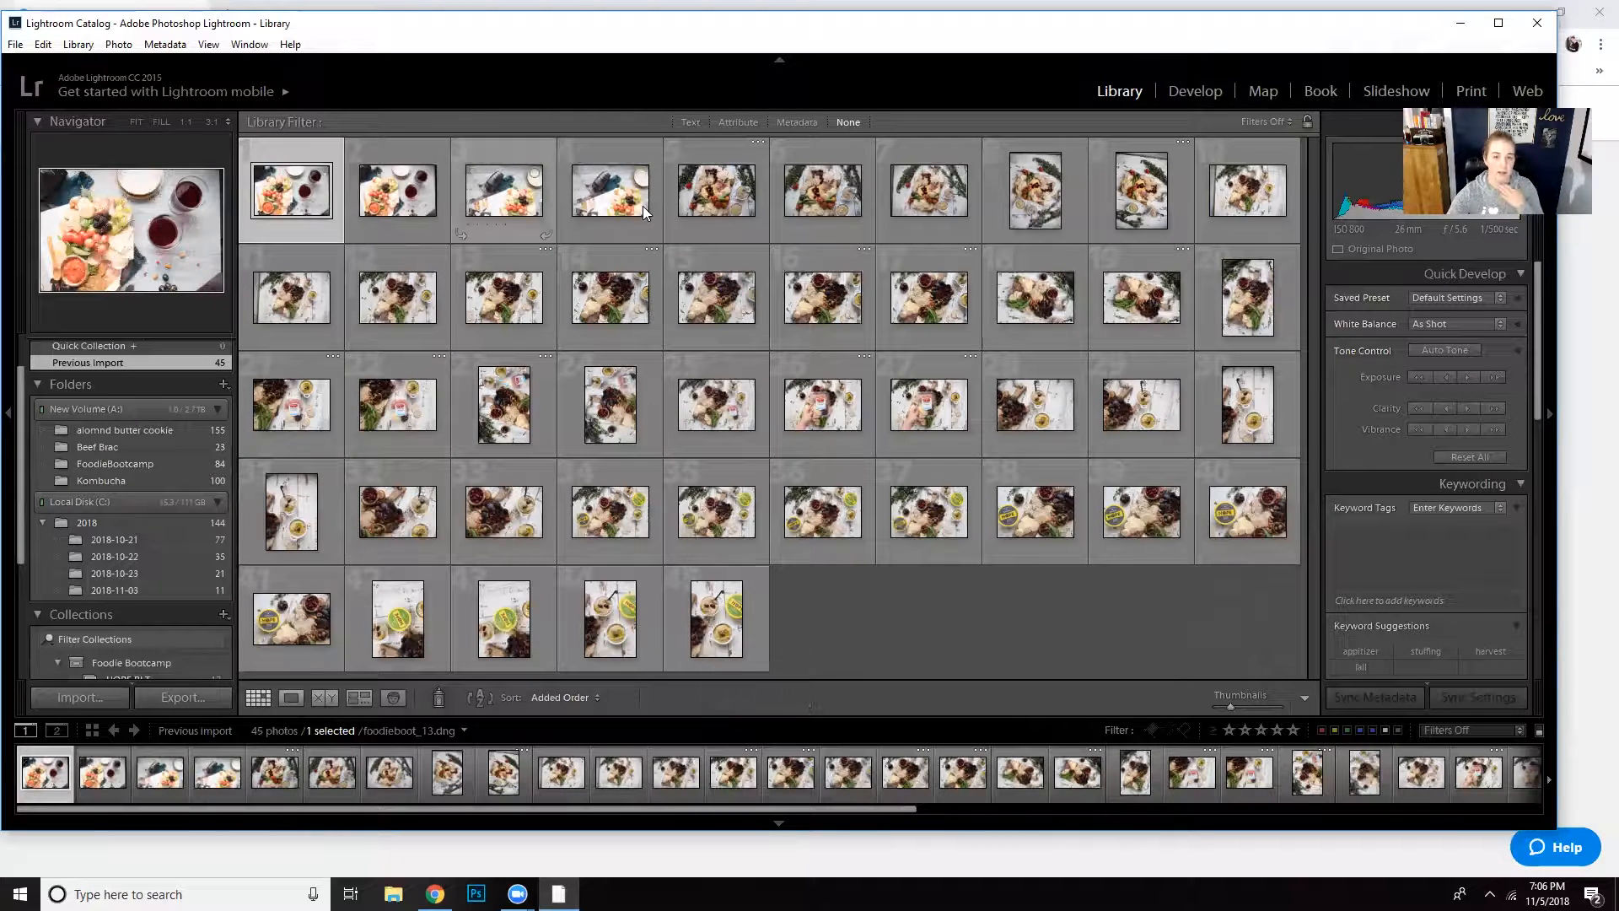
# - Create a collection named HOPE Cheese Platter inside the Foodie Bootcamp collection set, including the selected cheese platter photos
pyautogui.scroll(-1, 207, 505)
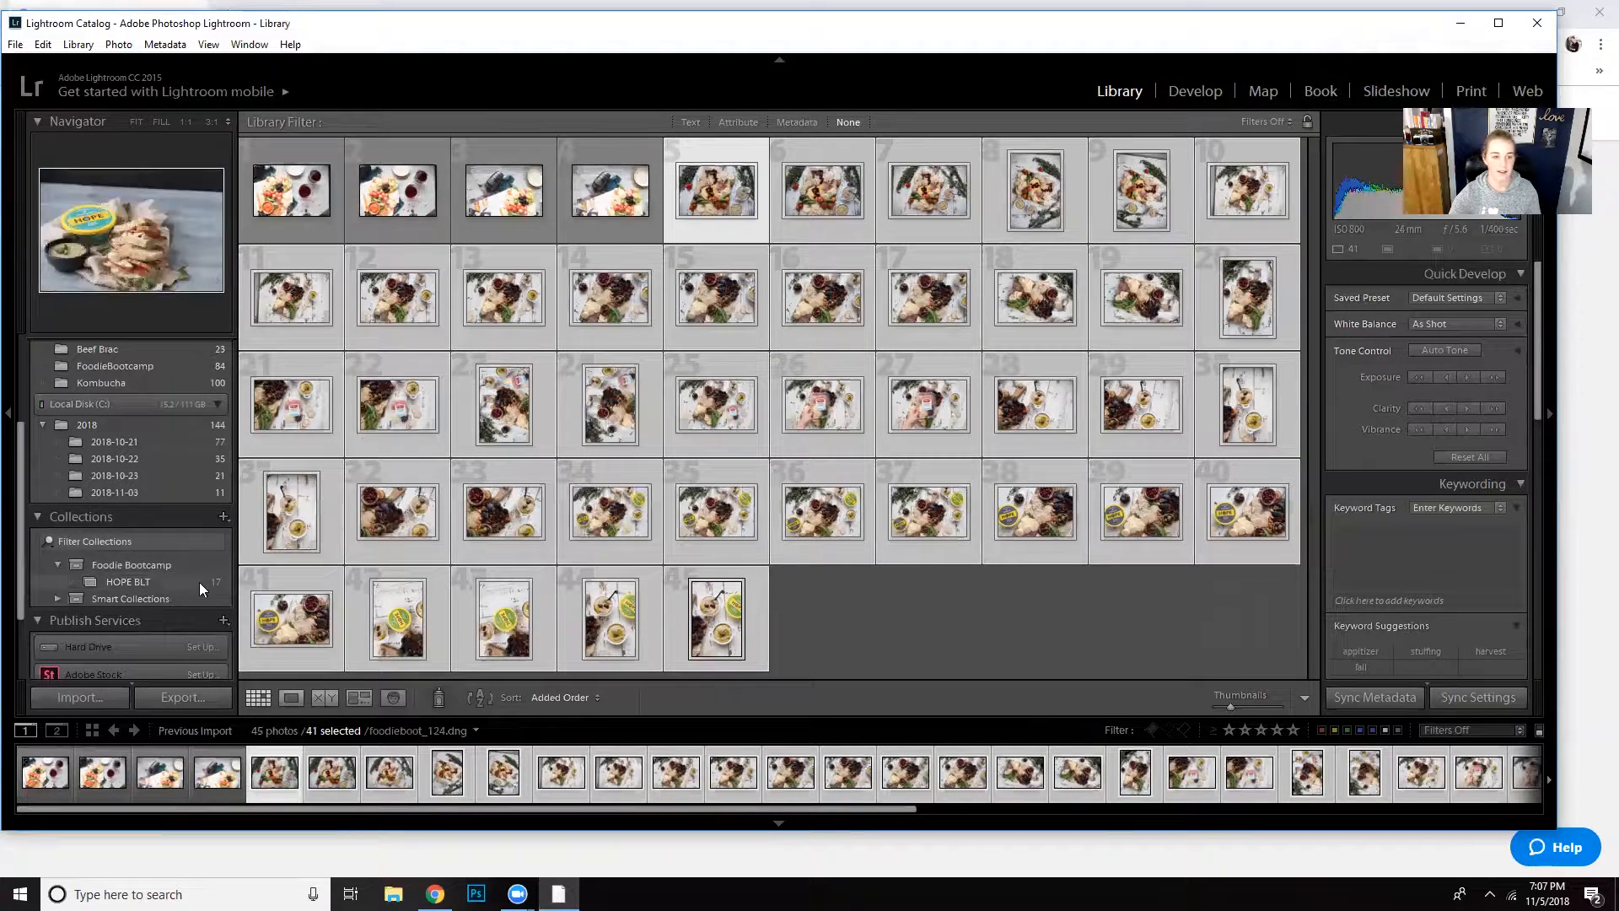
pyautogui.click(223, 517)
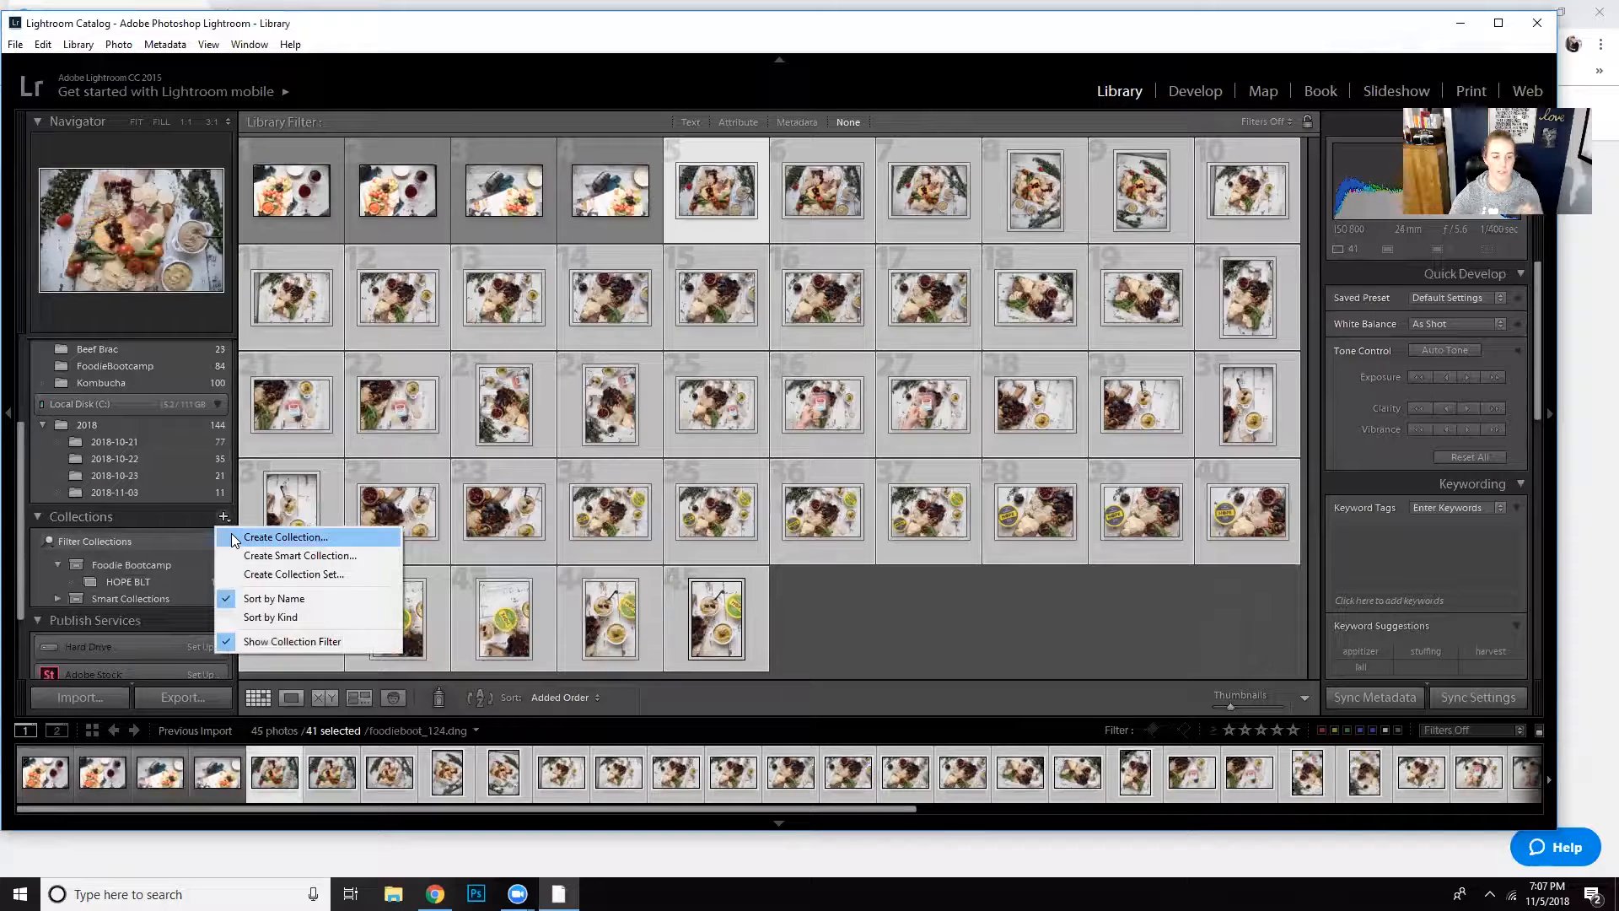
pyautogui.click(237, 537)
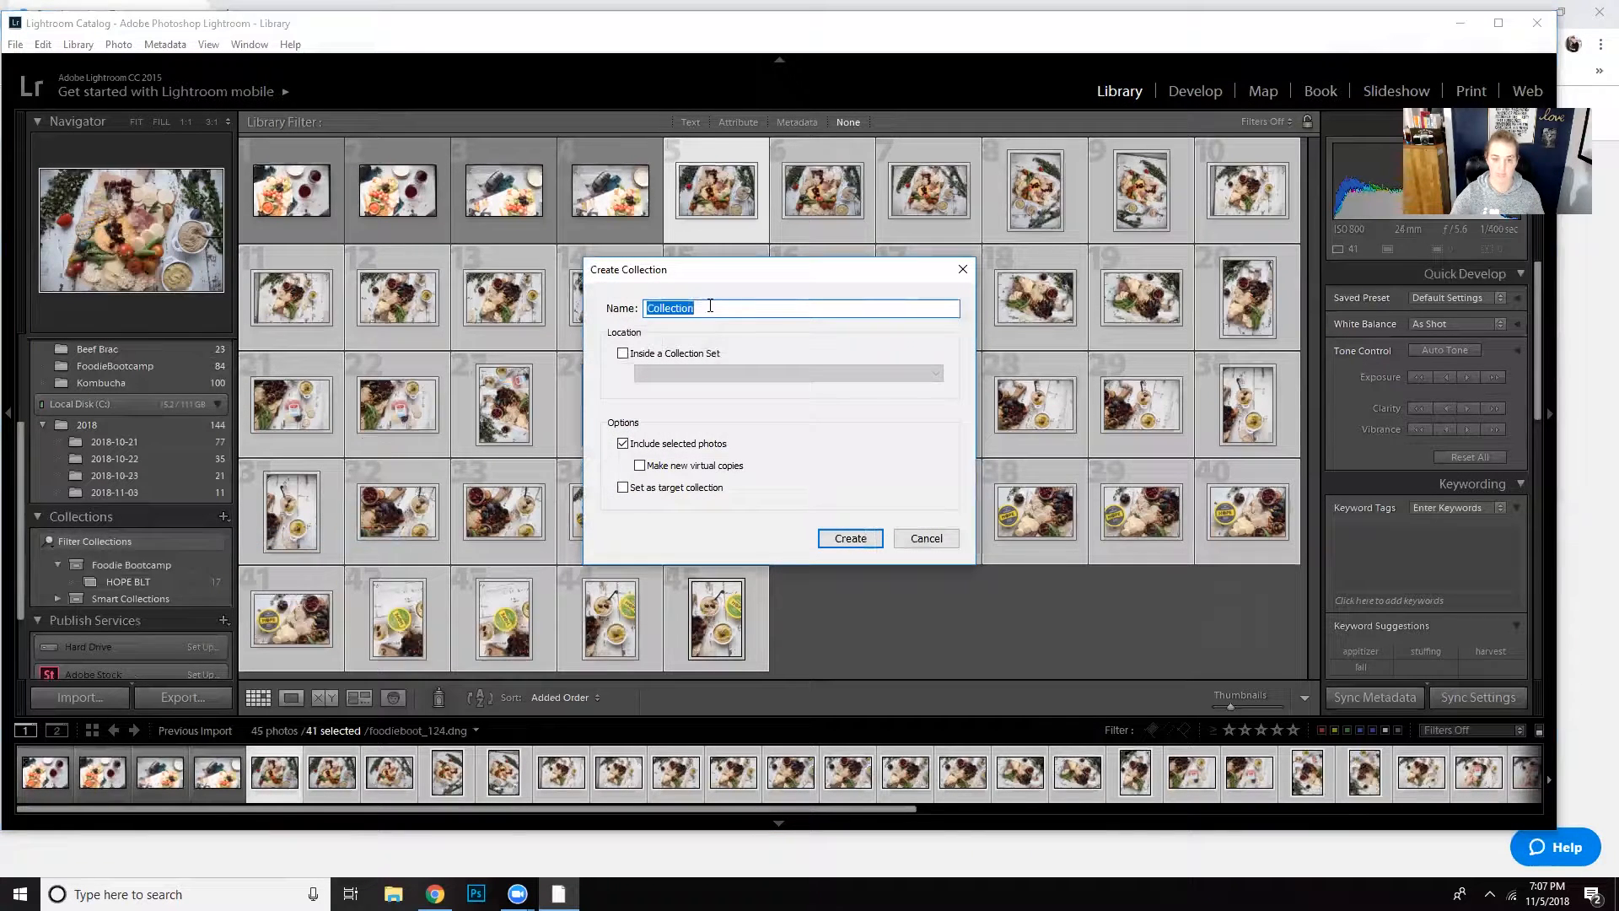
pyautogui.write('Hope C')
pyautogui.press('BackSpace')
pyautogui.press('BackSpace')
pyautogui.press('BackSpace')
pyautogui.press('BackSpace')
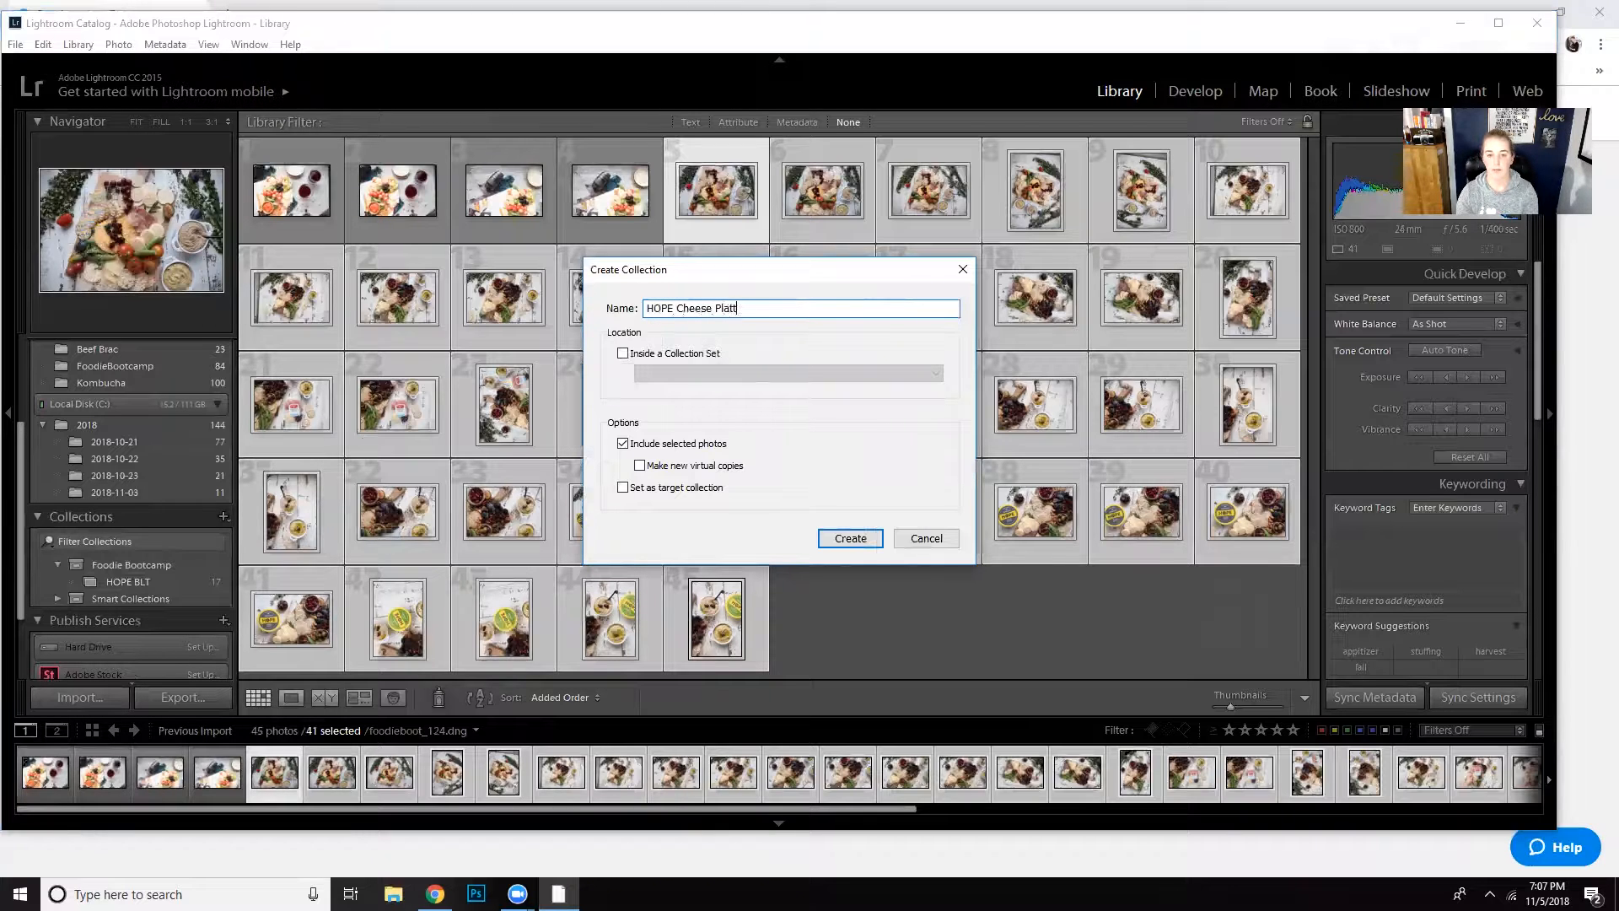
pyautogui.click(643, 357)
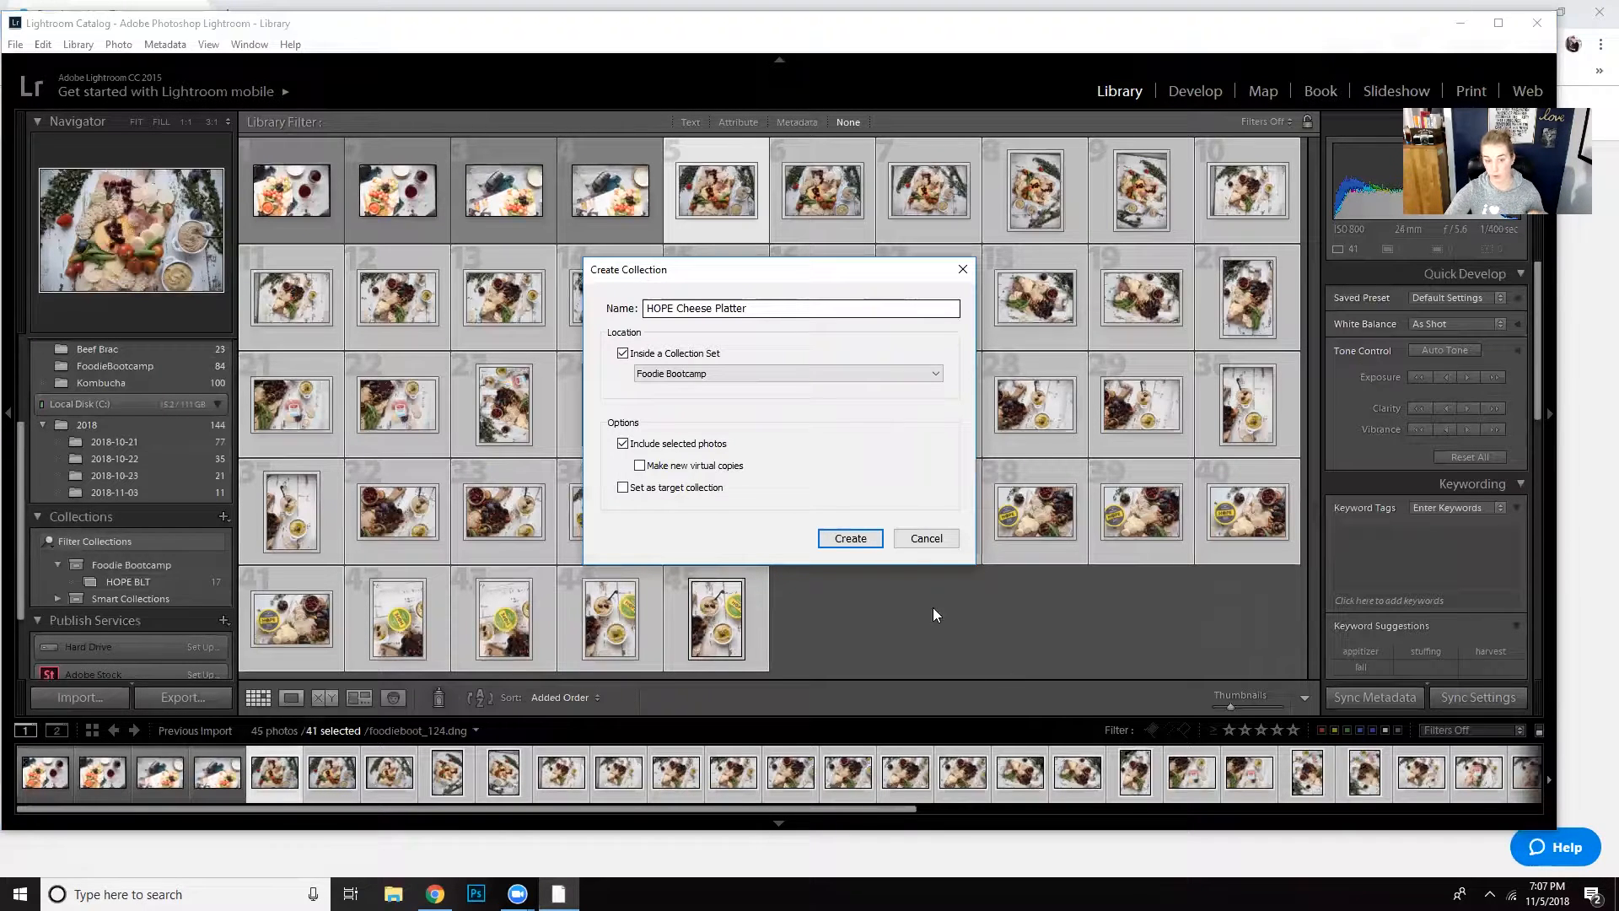
pyautogui.click(850, 538)
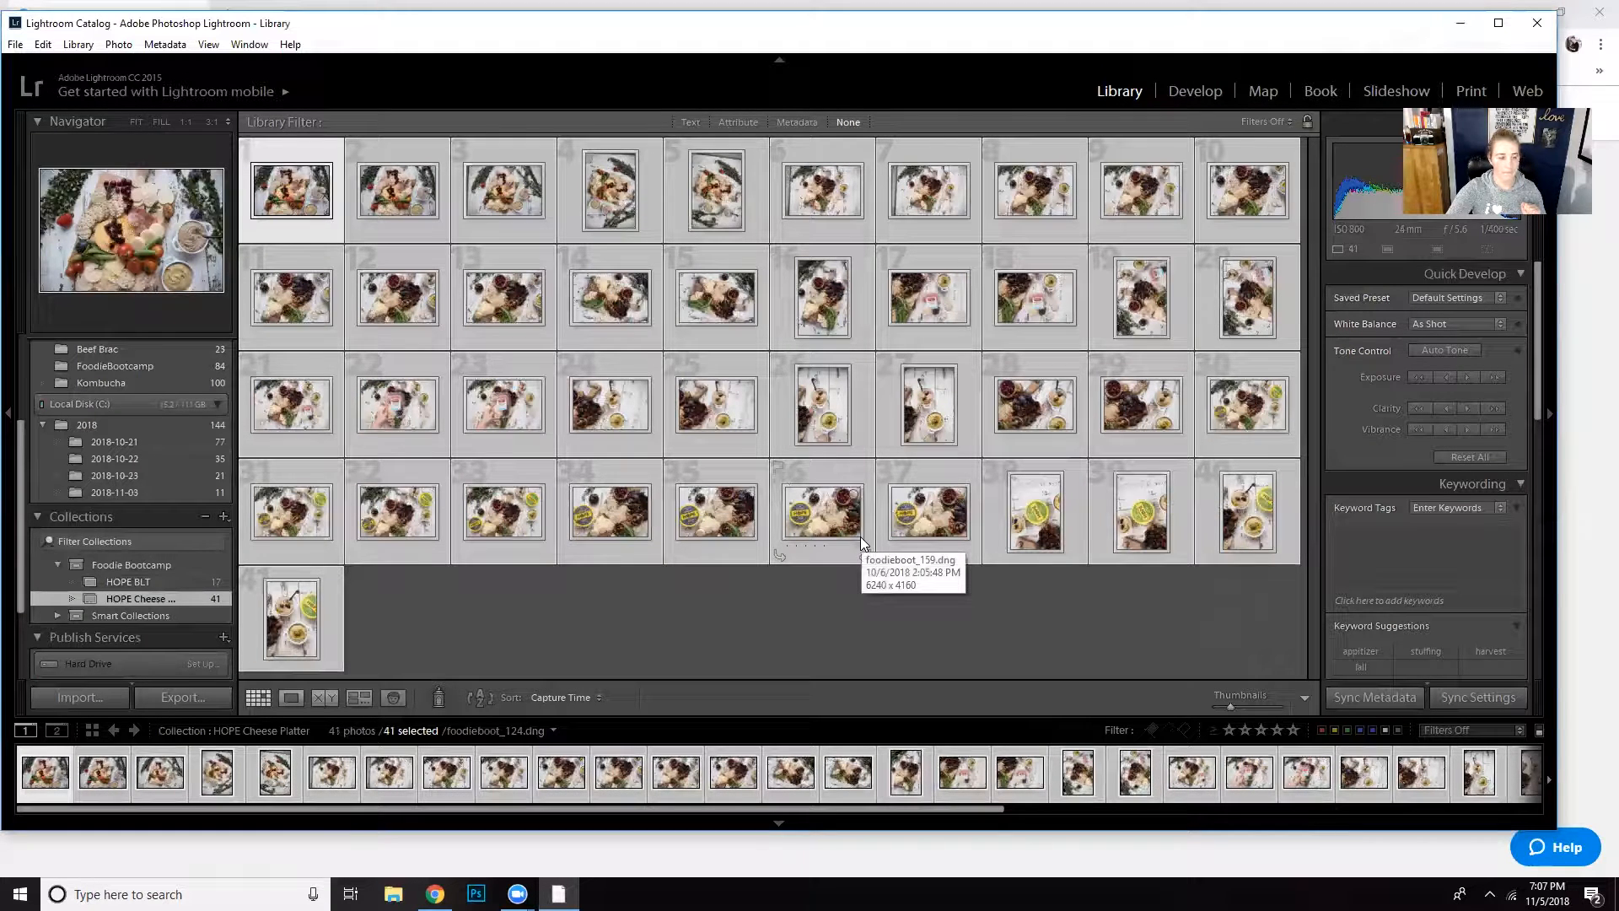
# - Browse all photos in the Foodie Bootcamp collection set and open its HOPE BLT collection
pyautogui.click(134, 567)
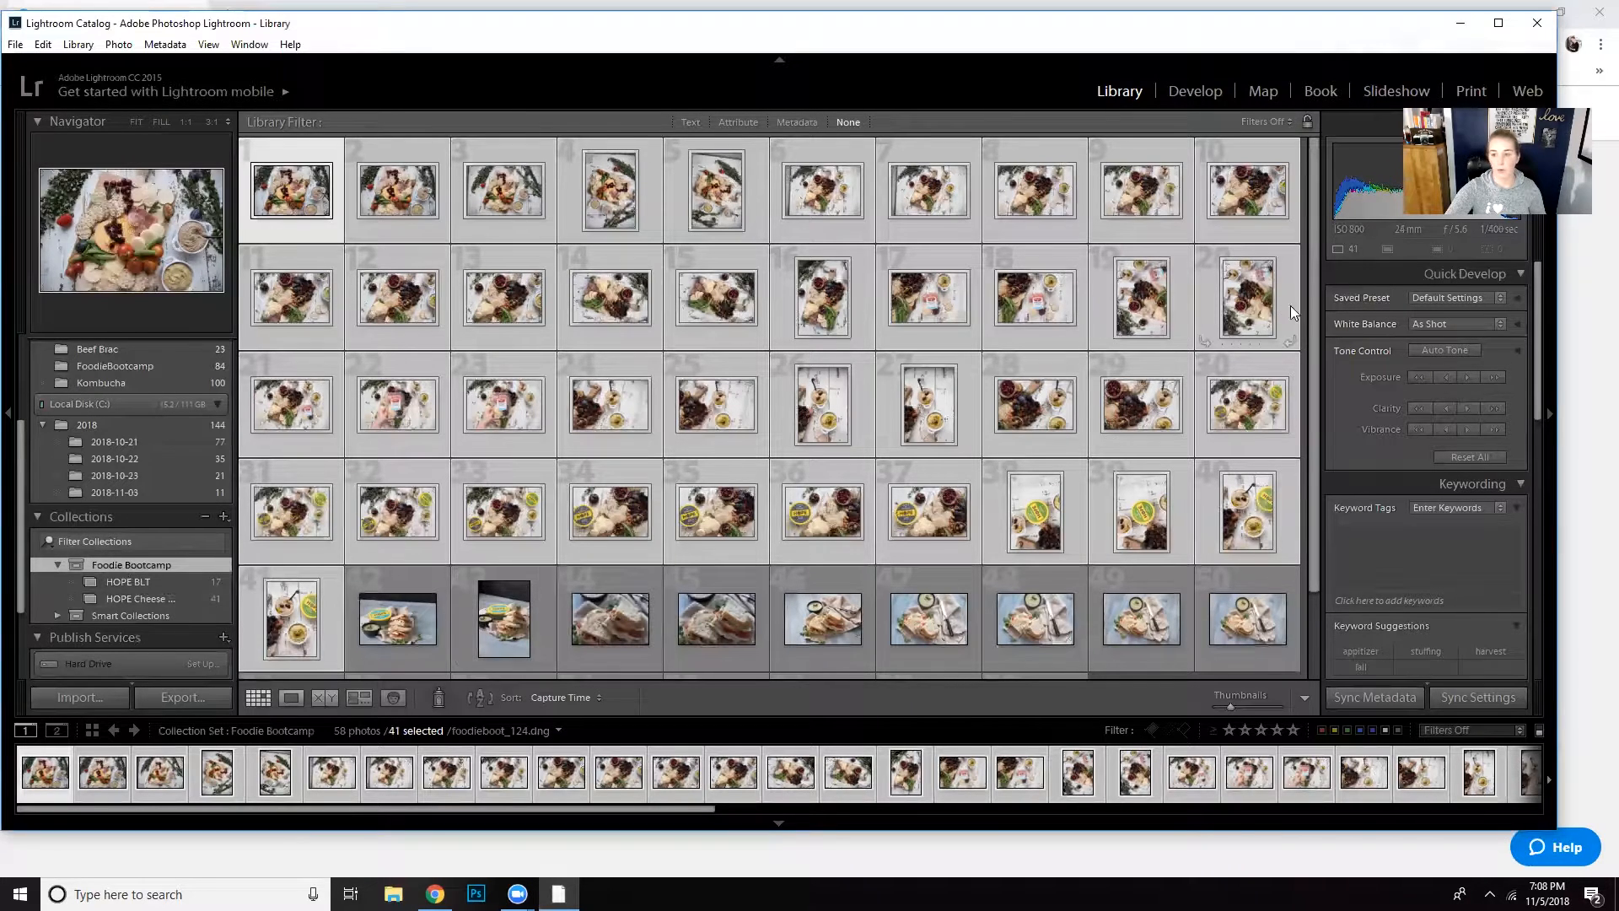
pyautogui.scroll(-1, 1302, 325)
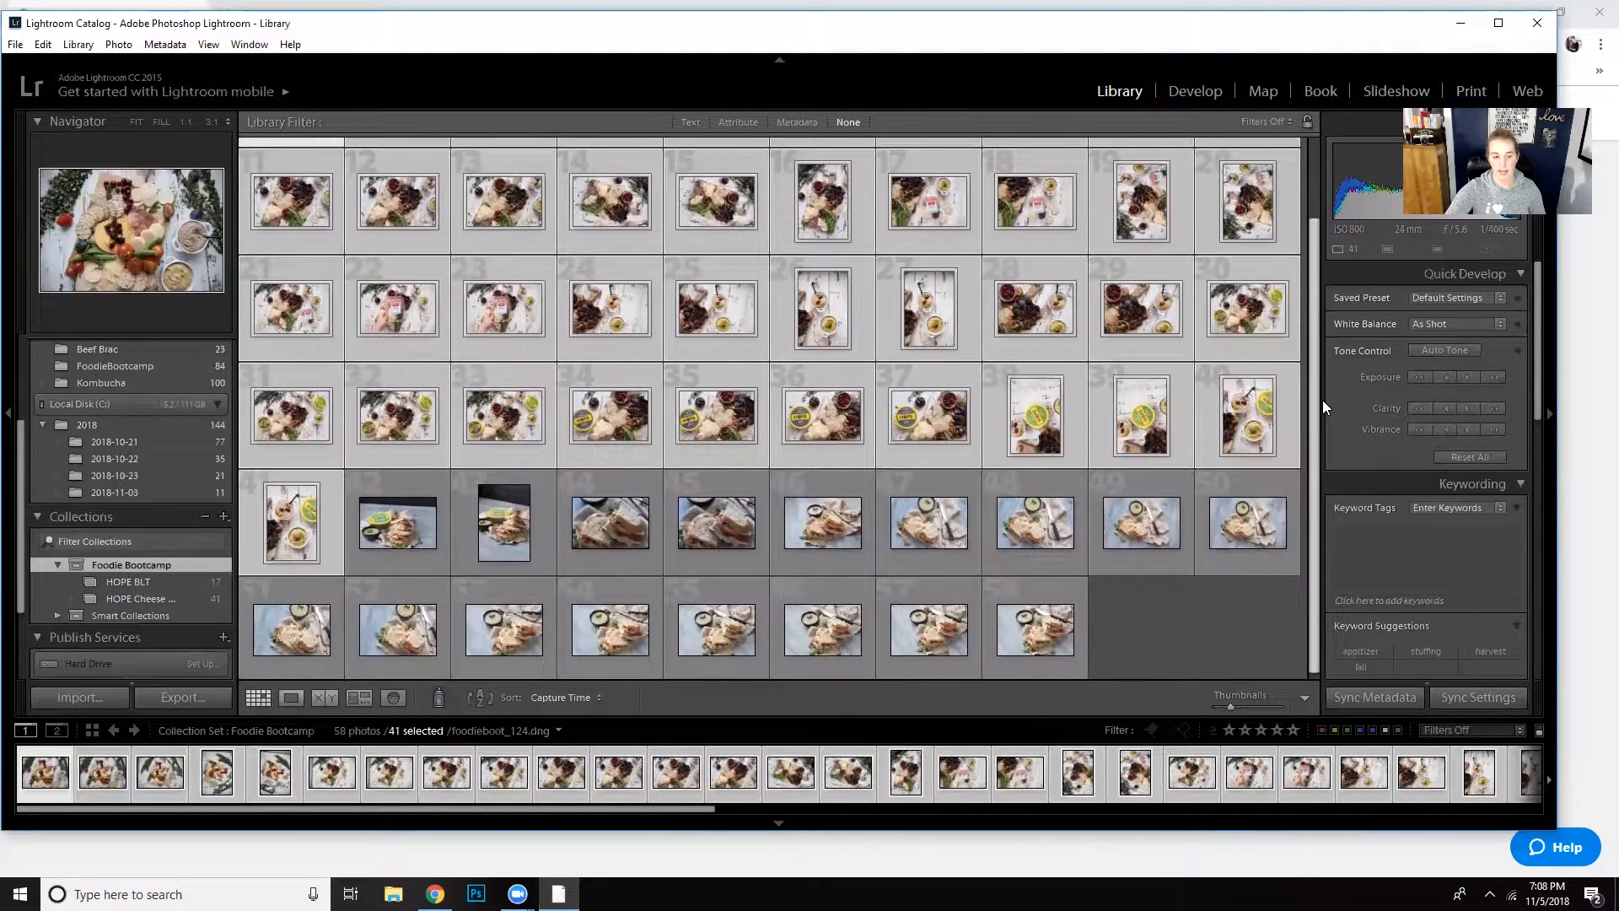
pyautogui.click(142, 582)
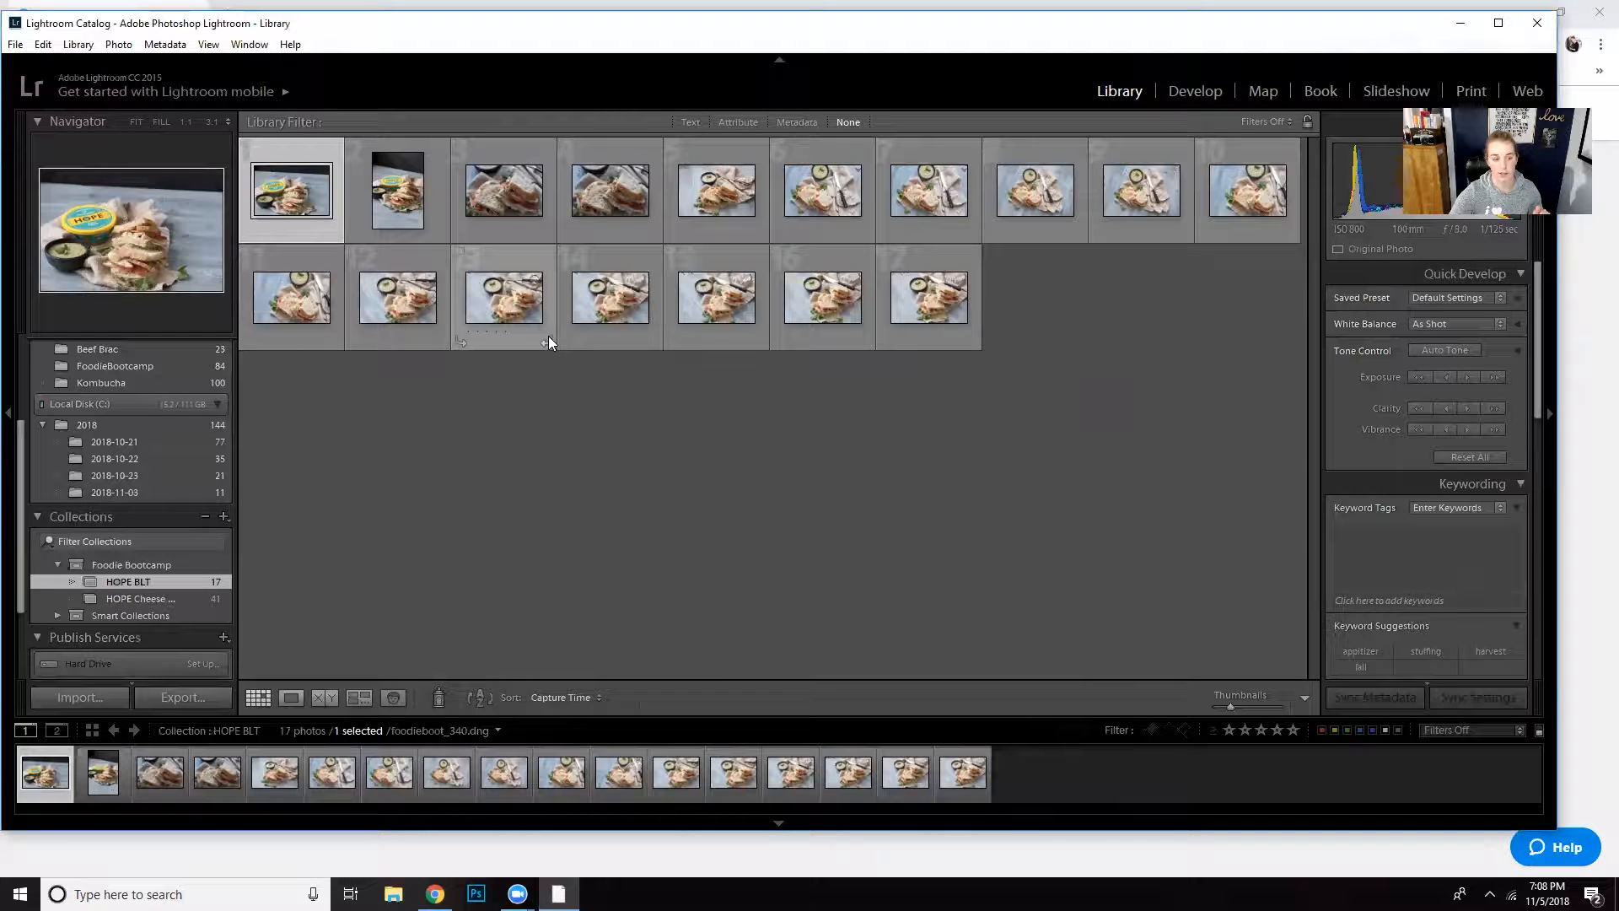
# - Apply the Moody preset from KCP Basics to foodieboot_351.dng in the Develop module
pyautogui.click(1195, 90)
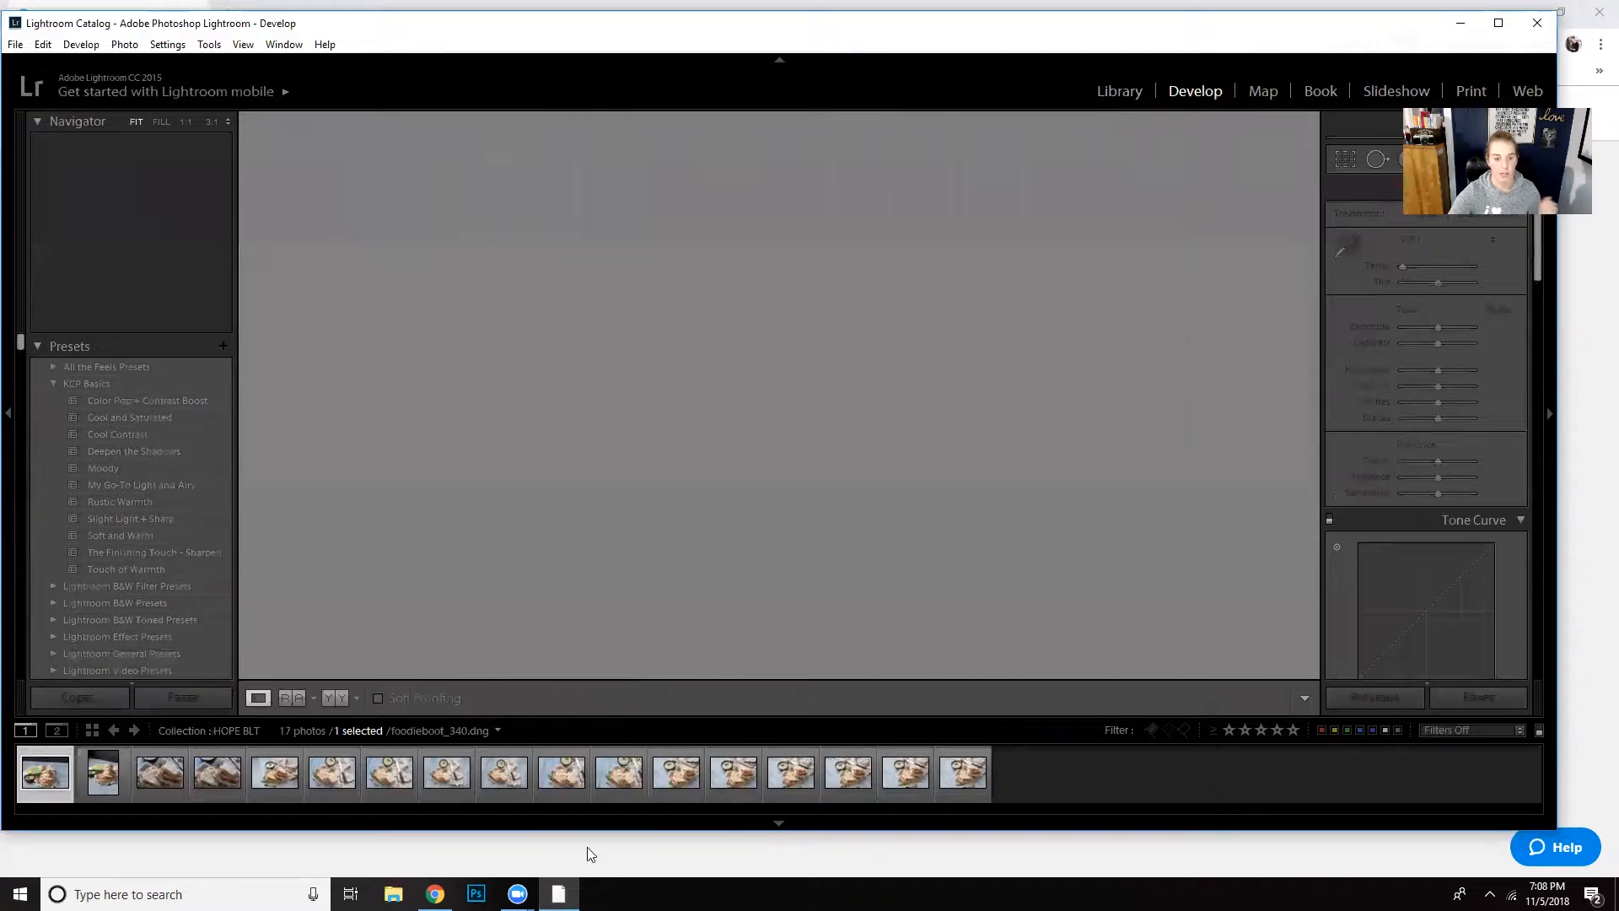
pyautogui.click(666, 781)
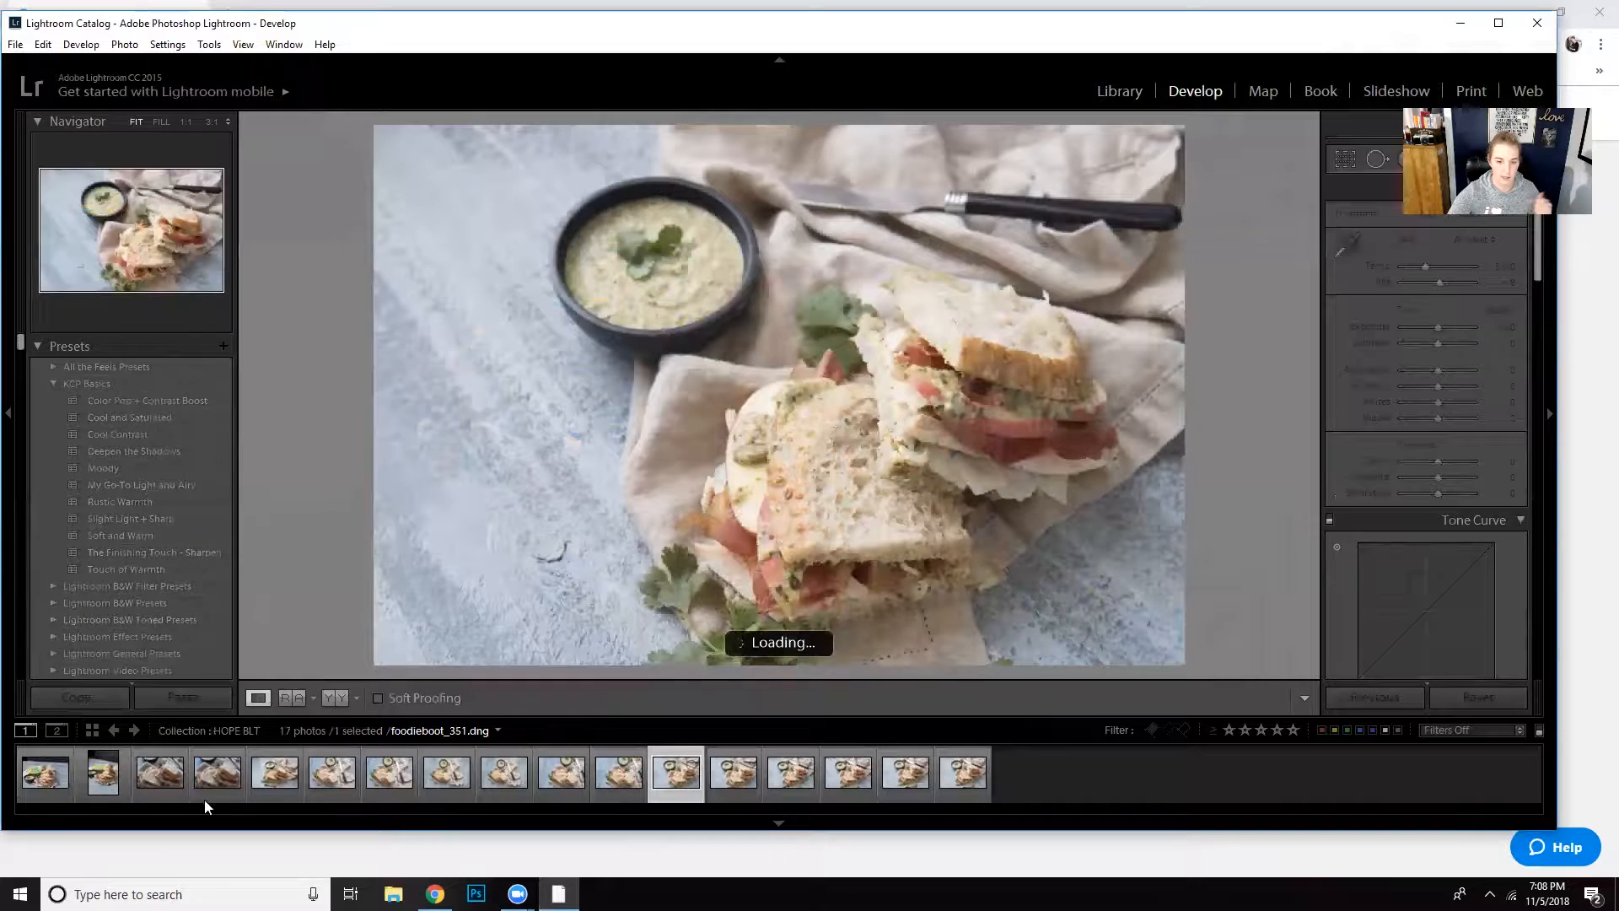
pyautogui.click(127, 469)
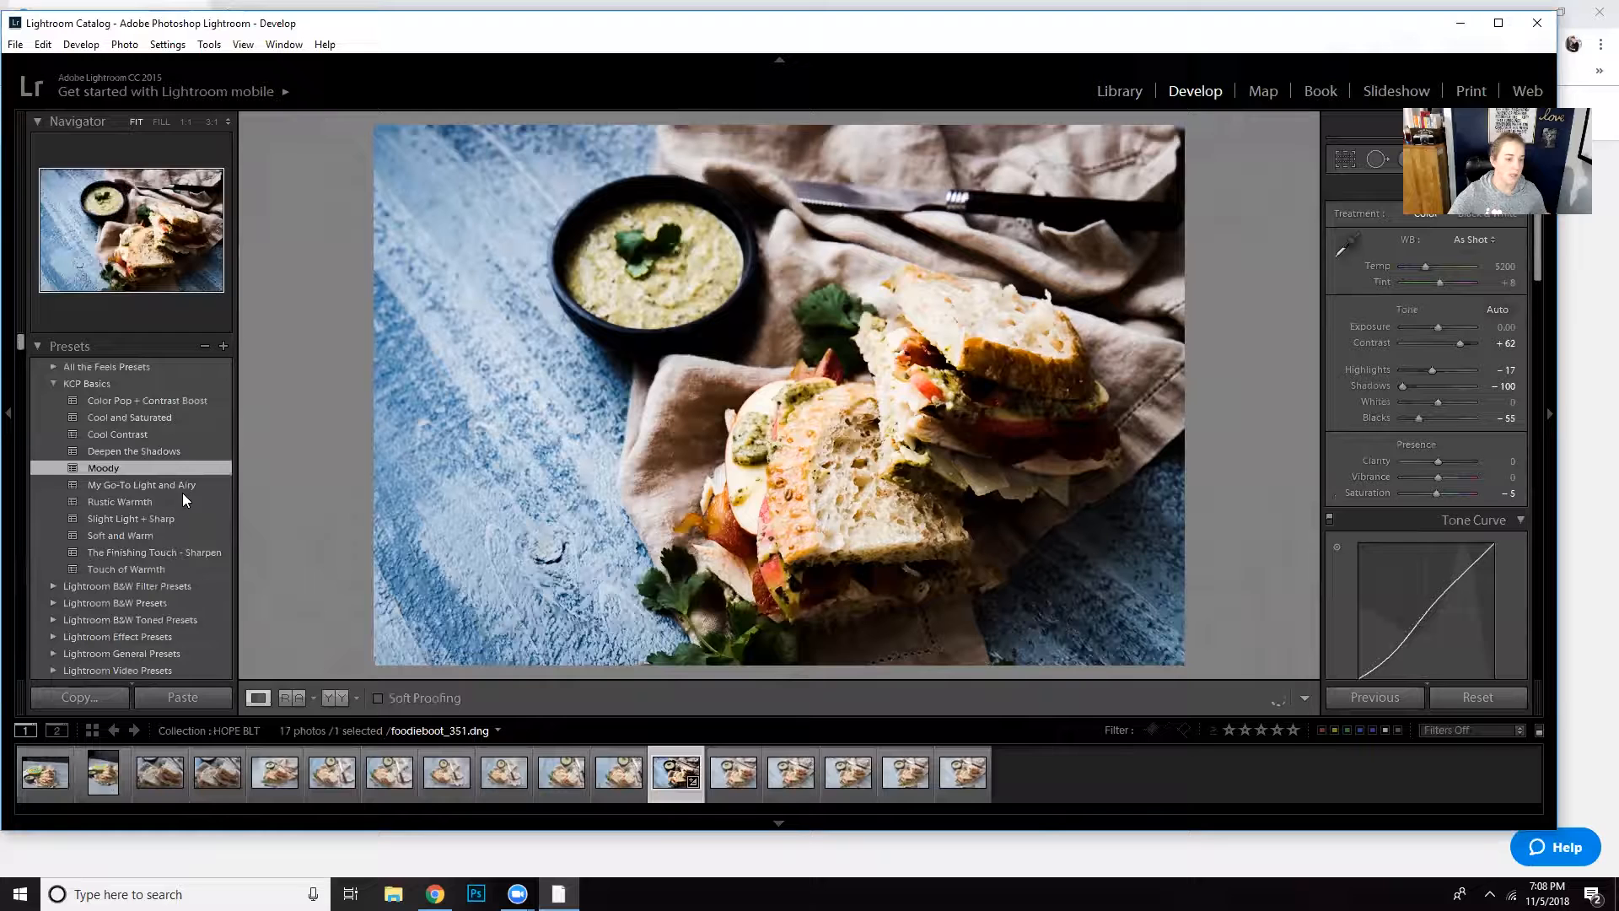
# - Apply the Deepen the Shadows preset, followed by Rustic Warmth, to foodieboot_148.dng from the HOPE Cheese Platter collection in Develop
pyautogui.click(1119, 91)
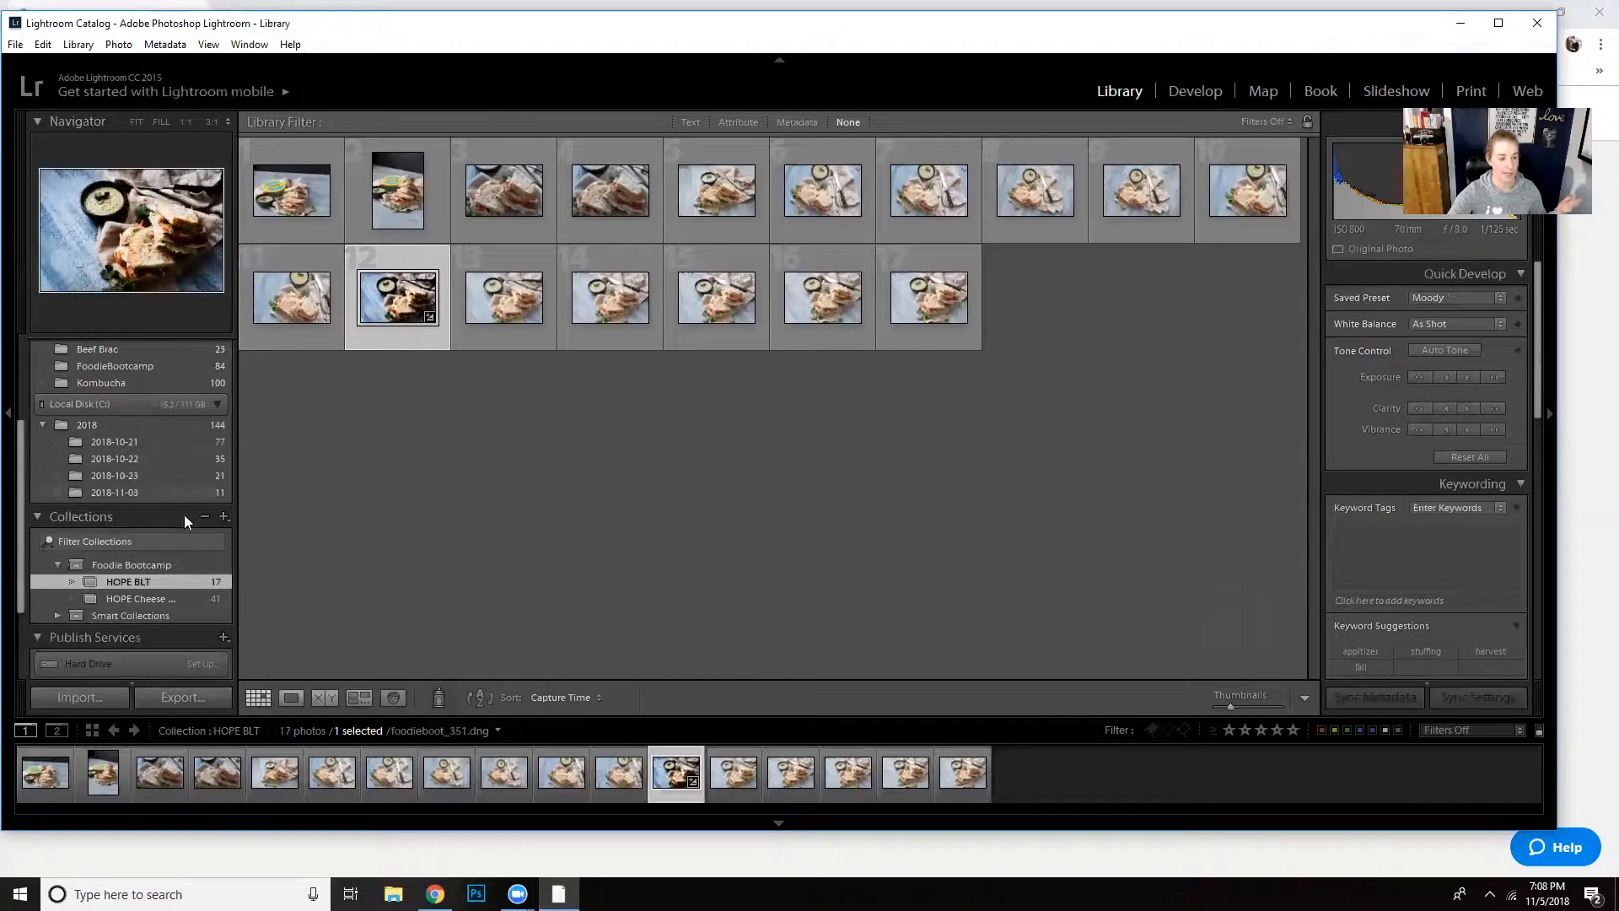
pyautogui.click(151, 597)
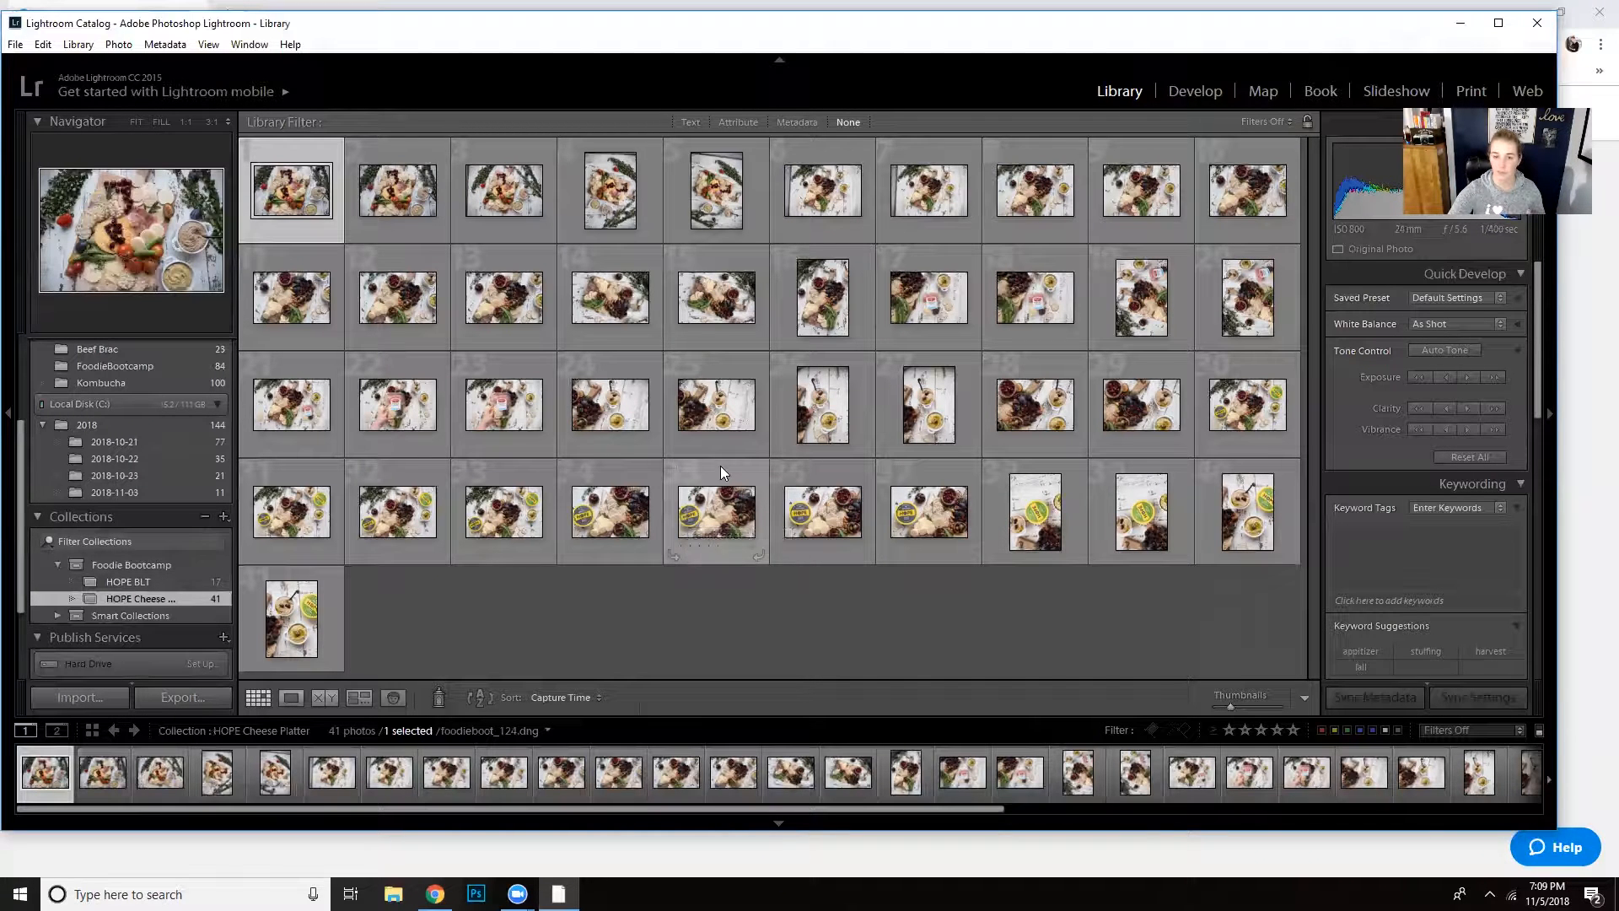
pyautogui.click(721, 382)
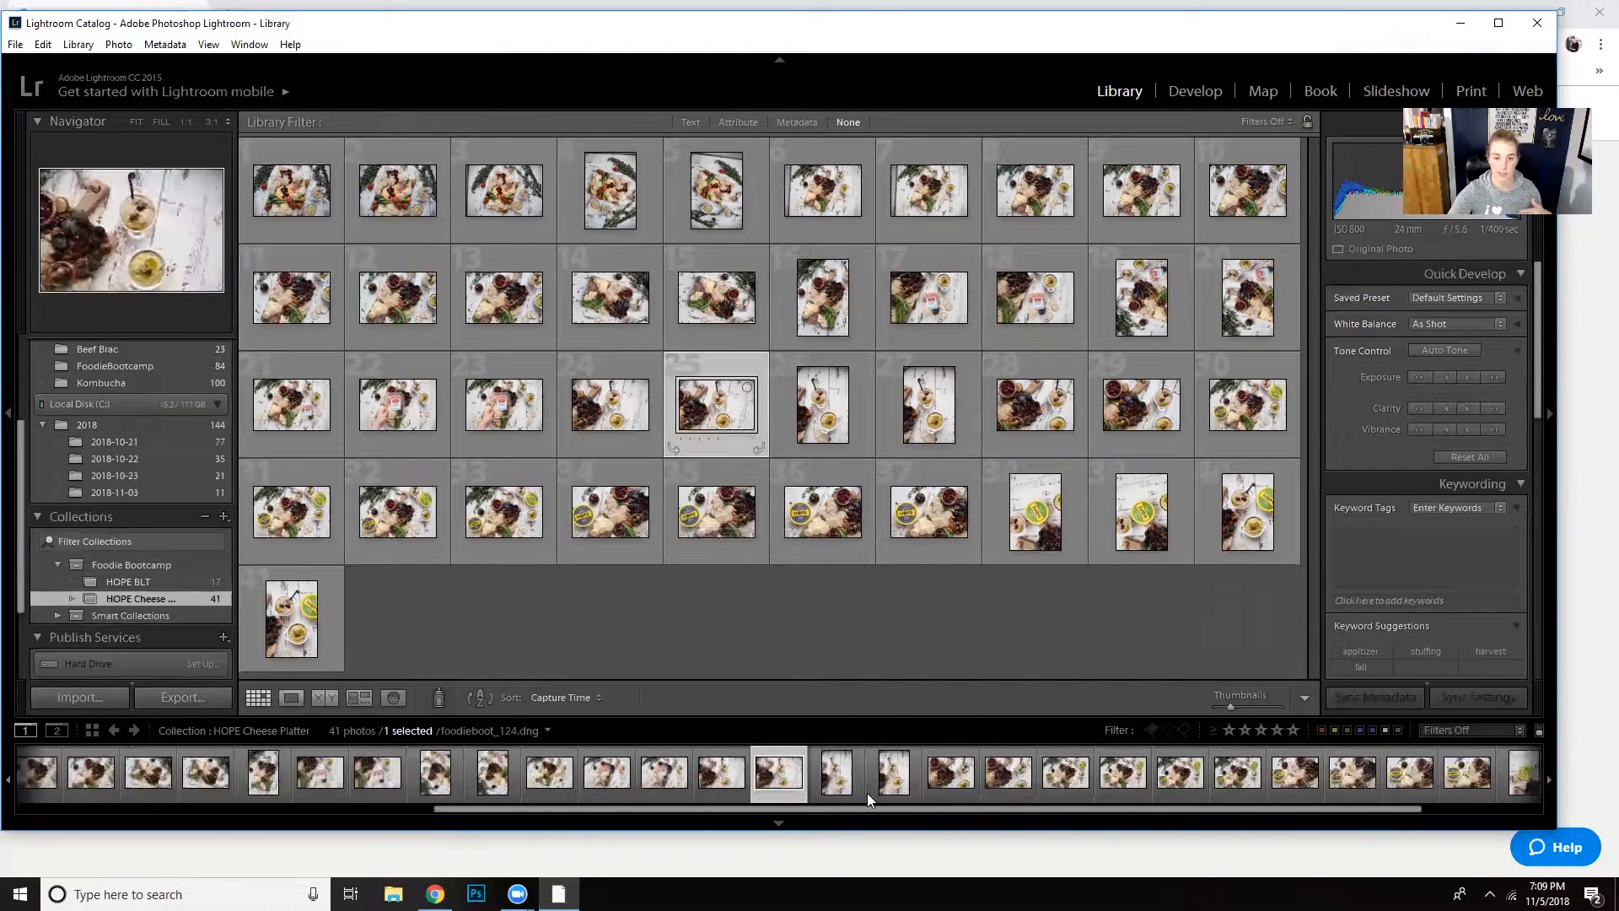
pyautogui.click(1173, 98)
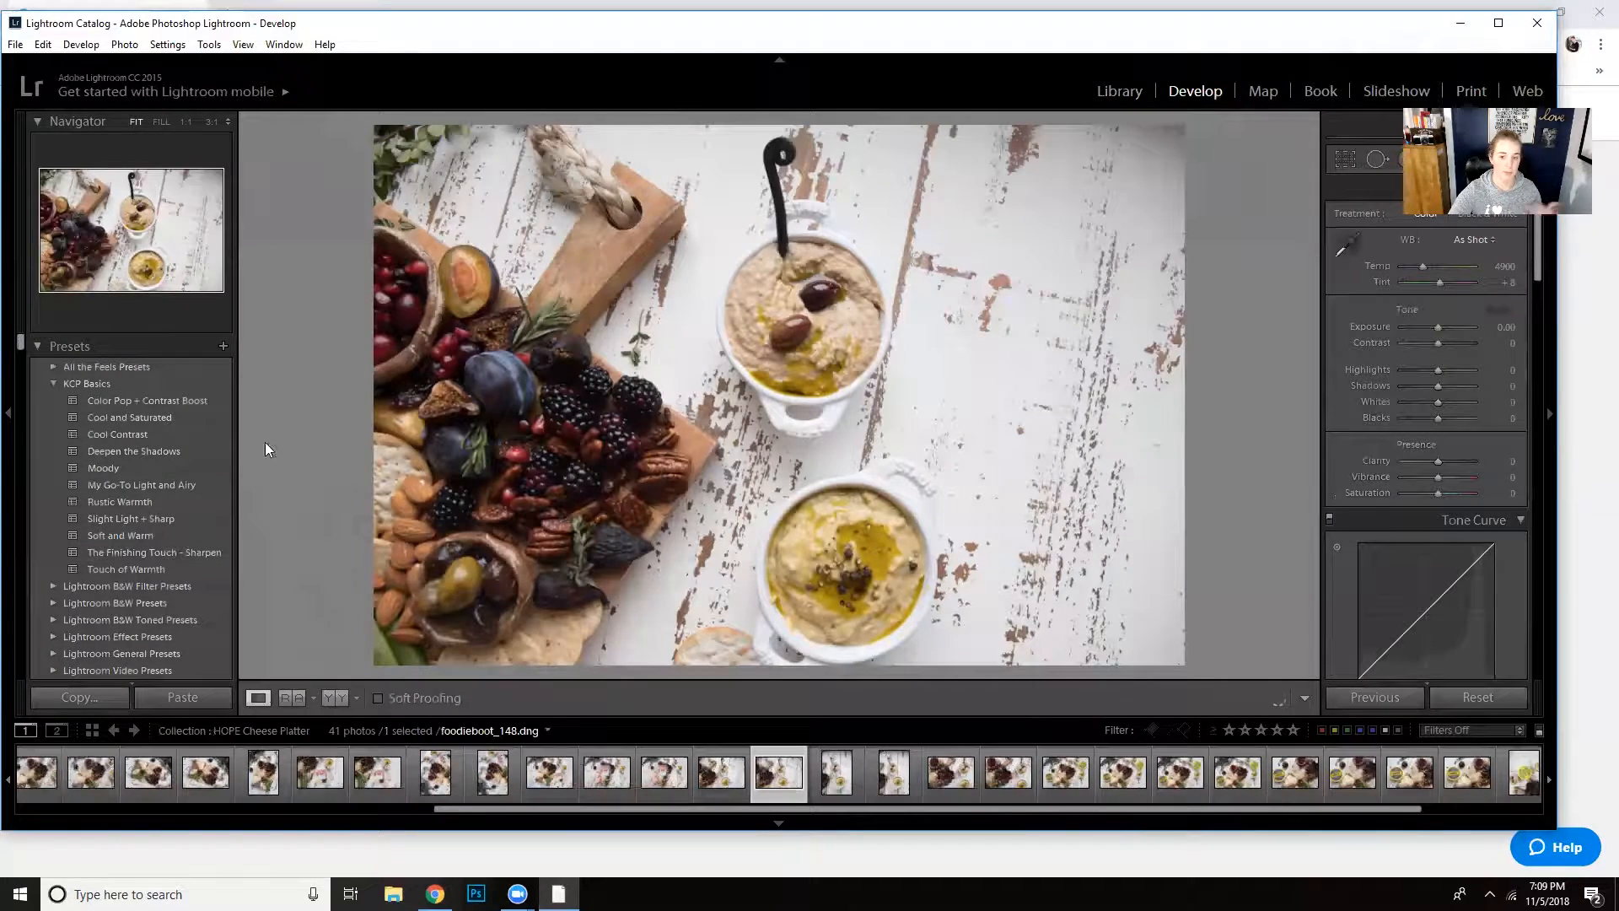
pyautogui.click(155, 450)
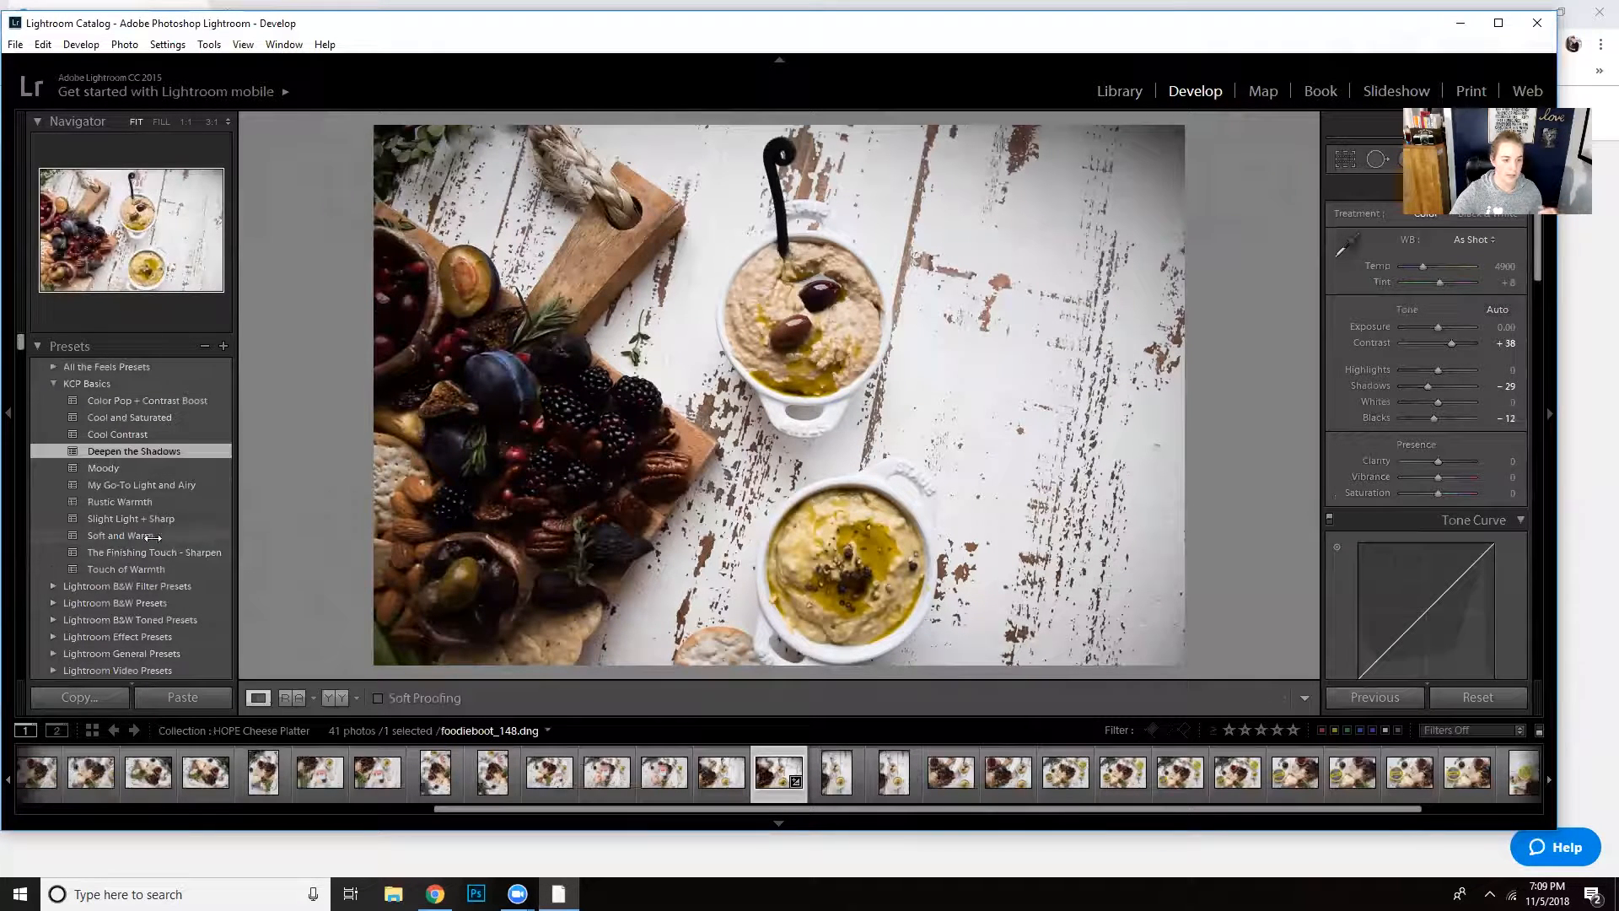
pyautogui.click(162, 504)
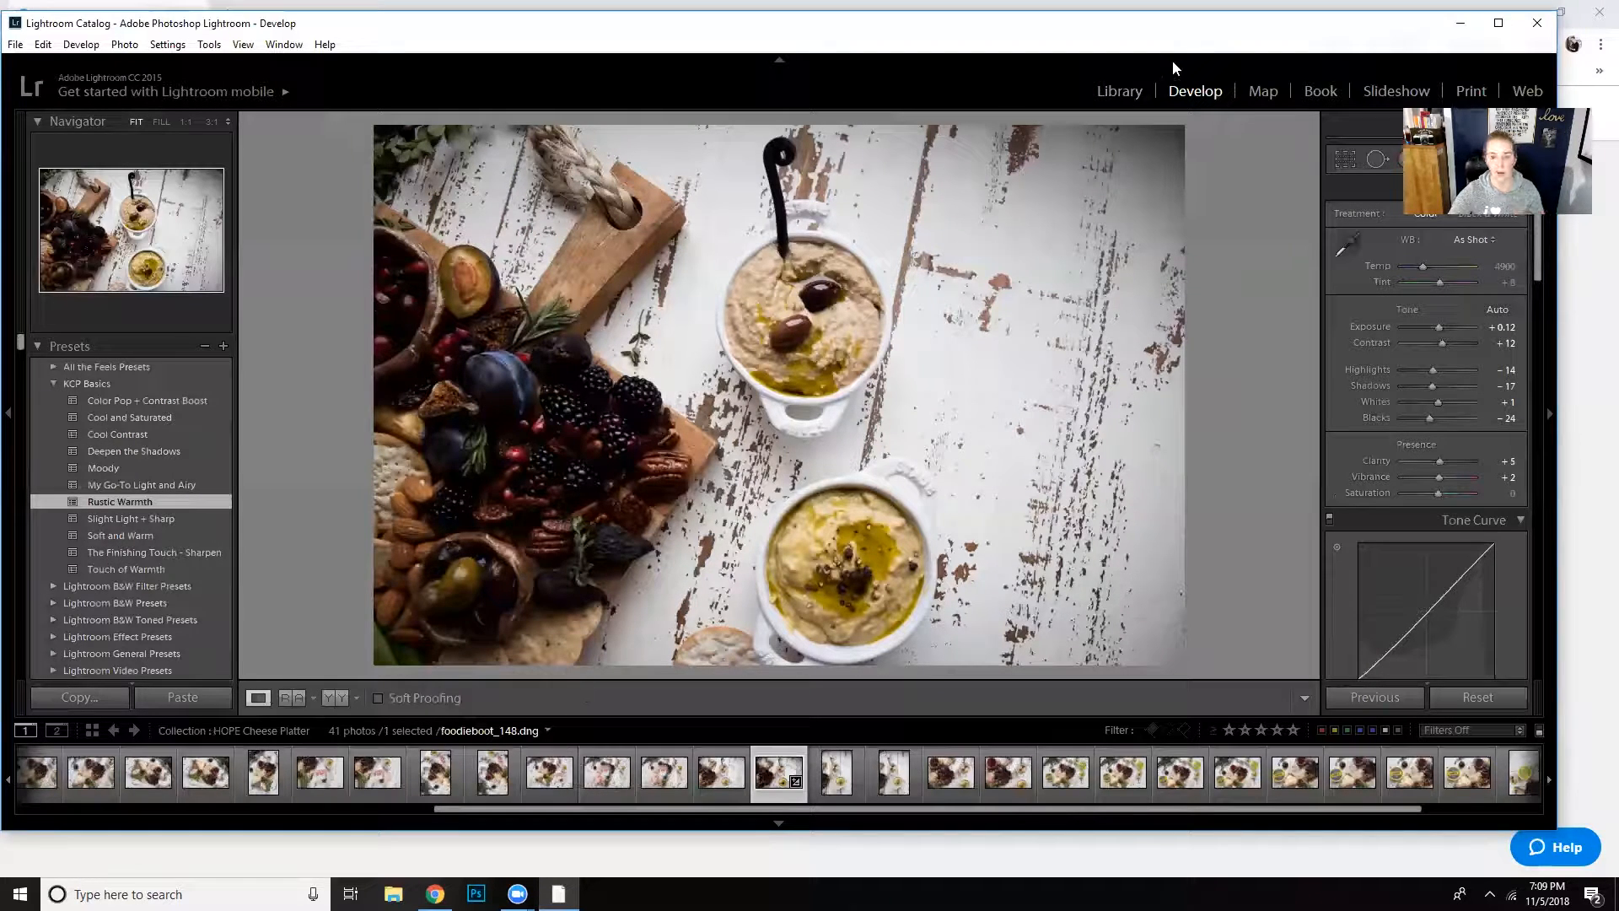
# - Show the alomnd butter cookie folder in the Library and filter its photos by attribute to the one-star rating
pyautogui.click(1130, 92)
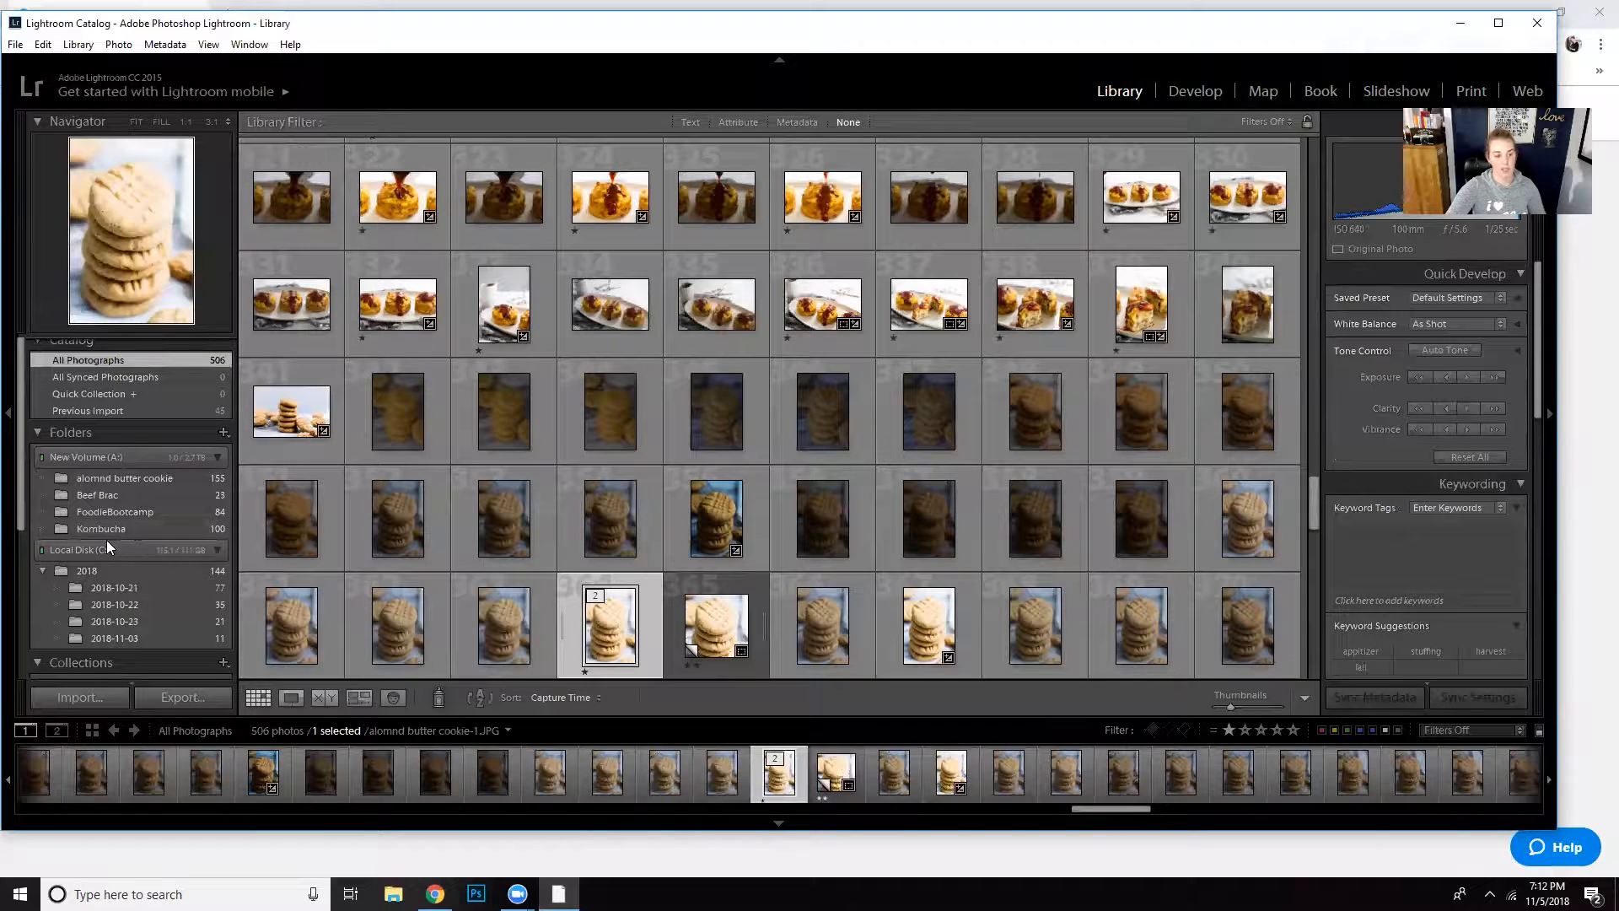
pyautogui.scroll(-1, 106, 540)
pyautogui.click(110, 427)
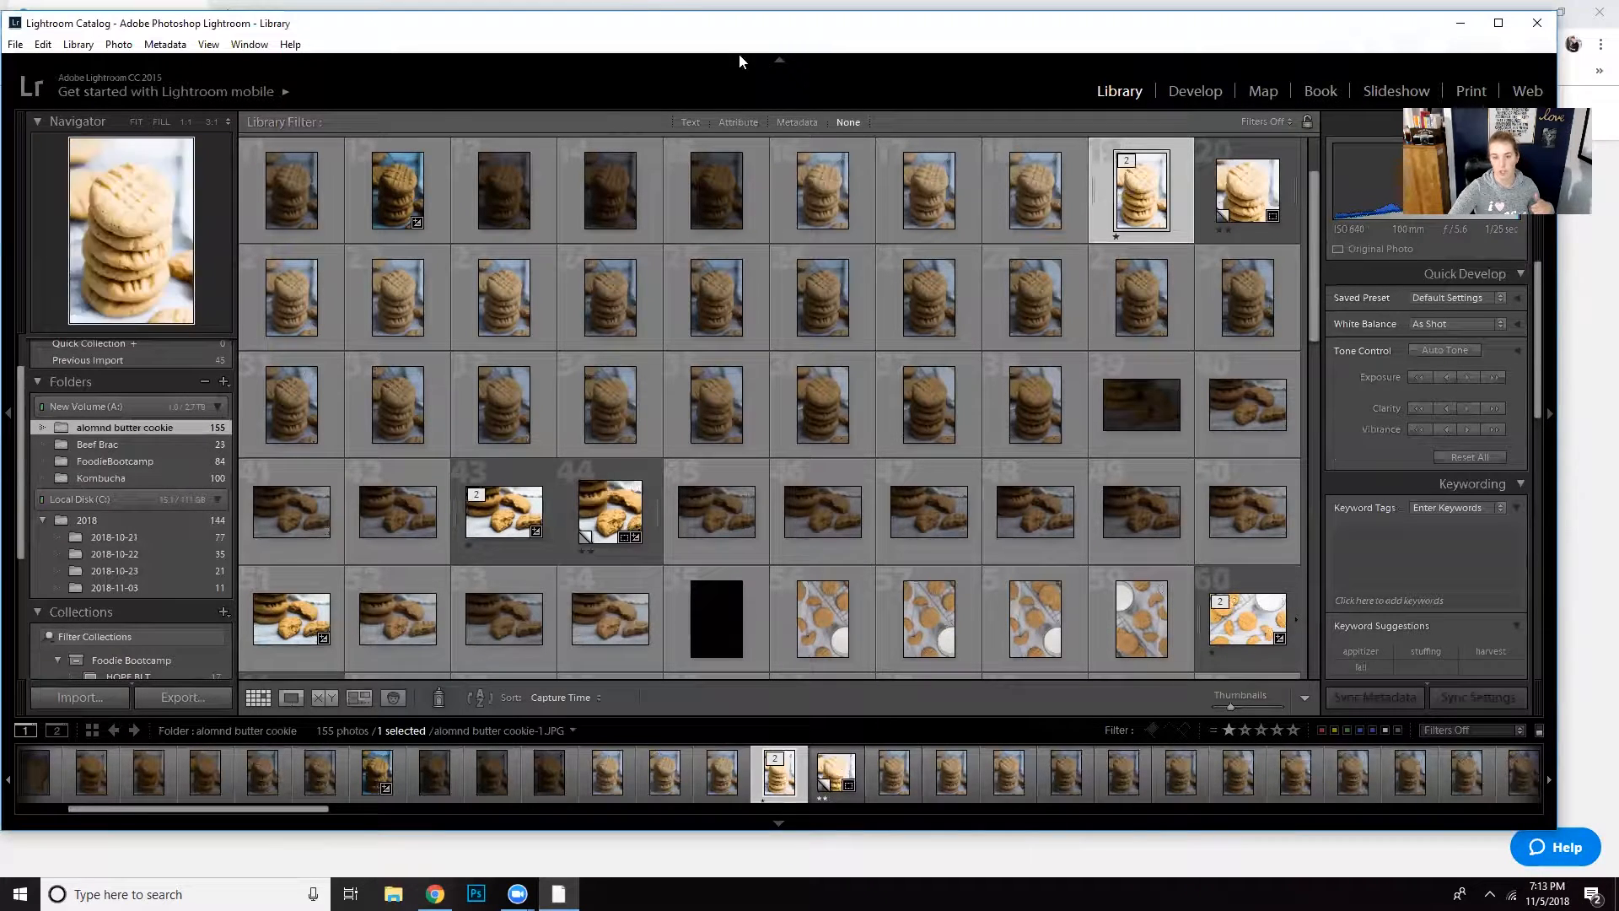
pyautogui.click(739, 123)
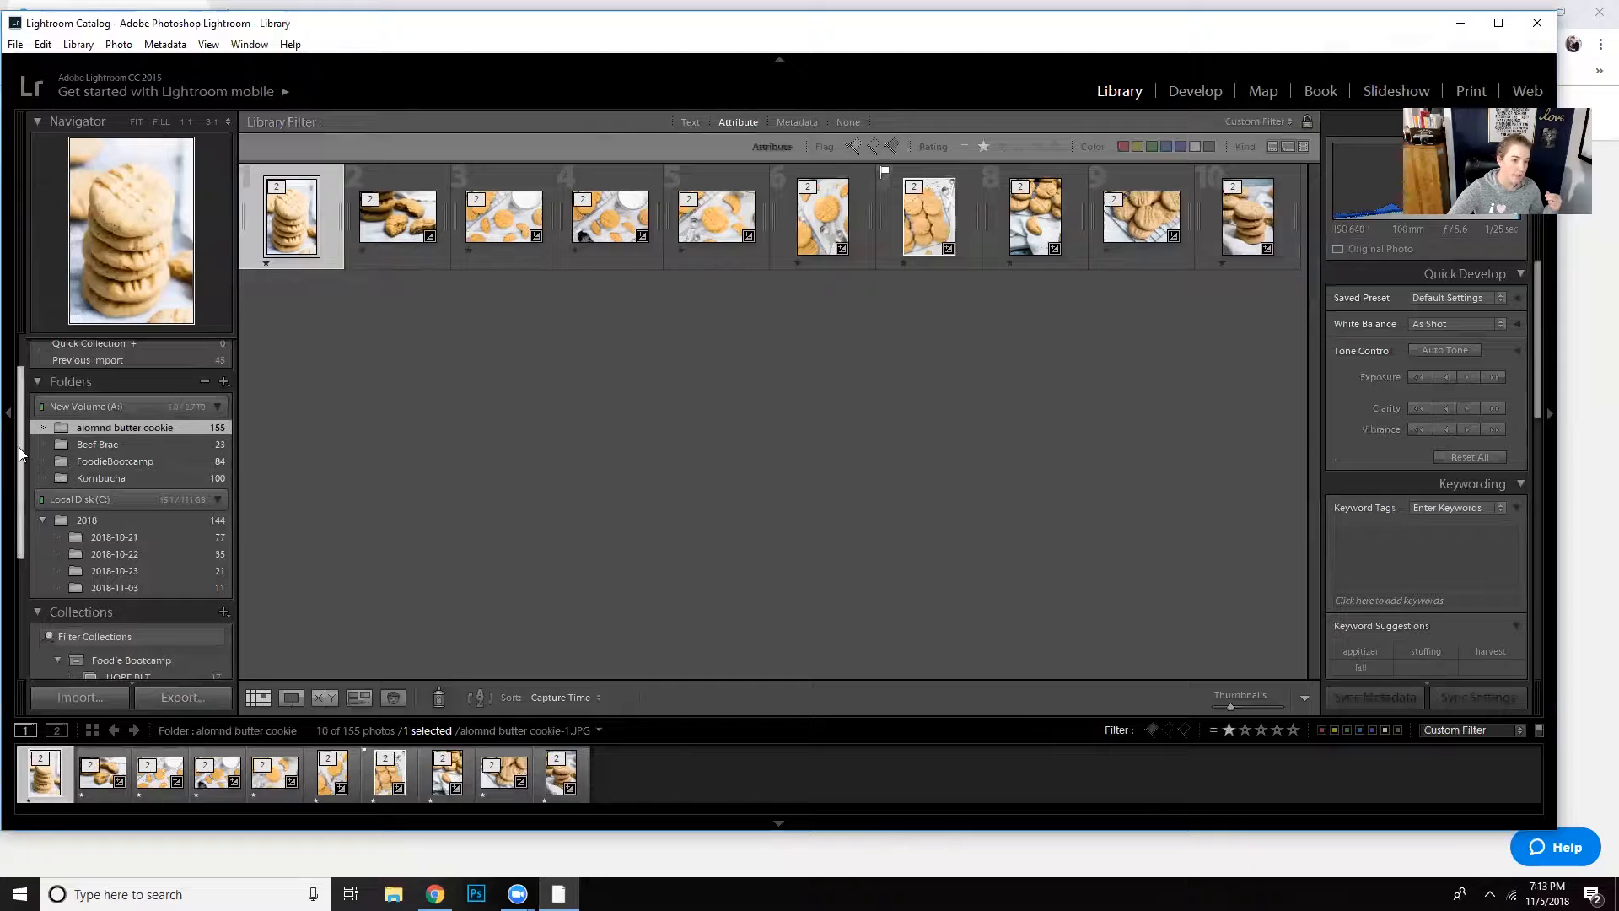
# - Create a collection set named November Blog Posts
pyautogui.moveTo(18, 447); pyautogui.dragTo(10, 544)
pyautogui.scroll(-1, 45, 636)
pyautogui.click(224, 401)
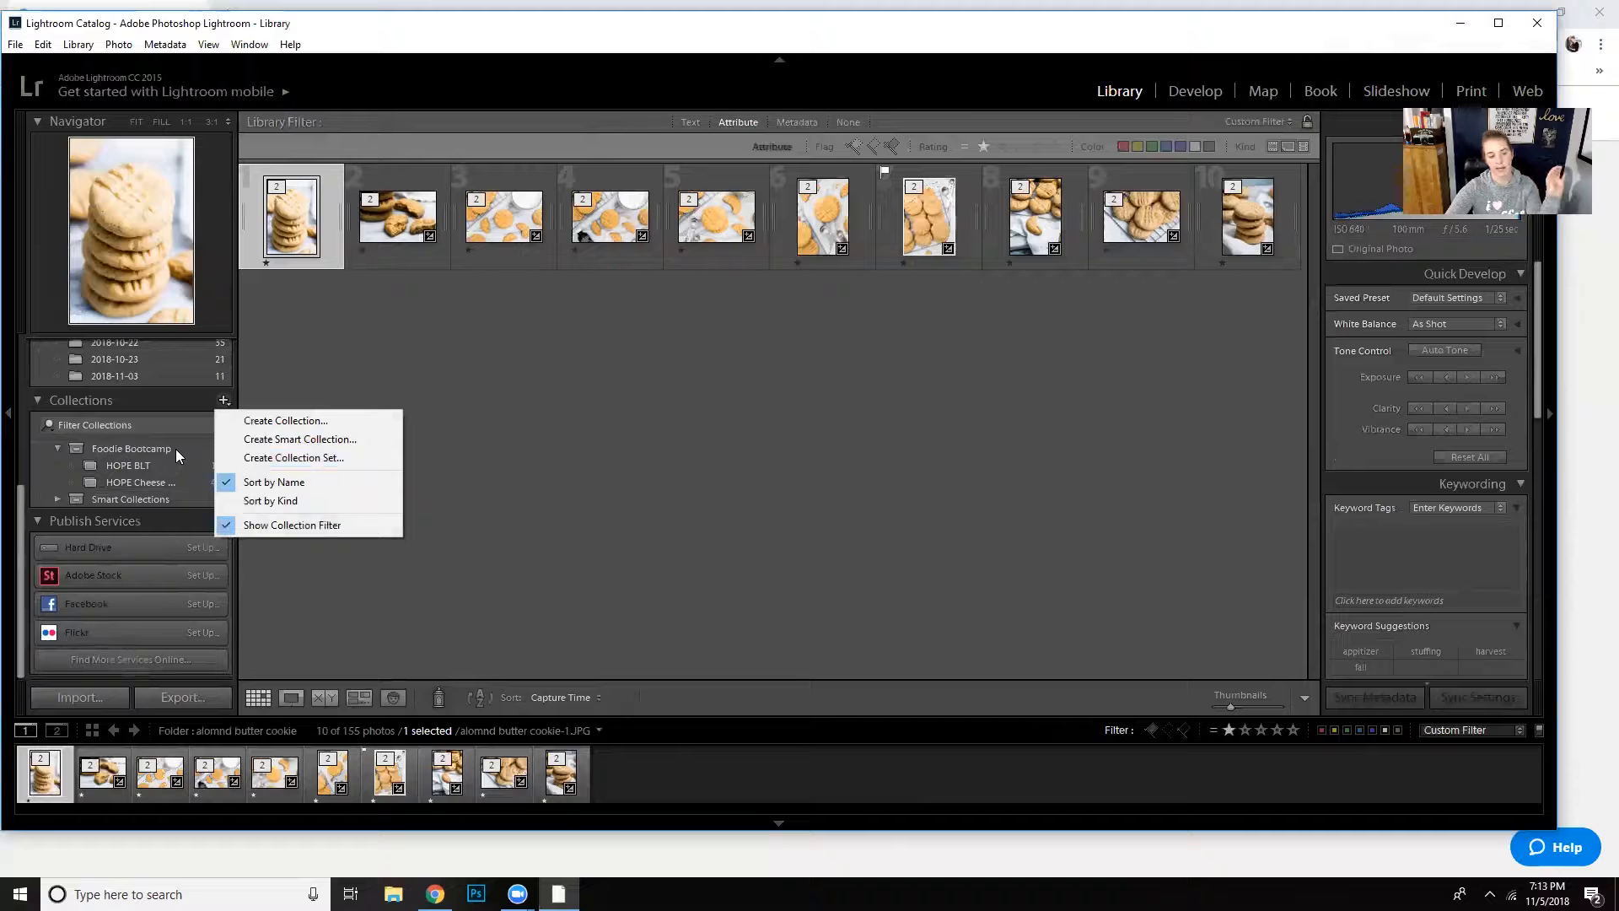
pyautogui.click(318, 458)
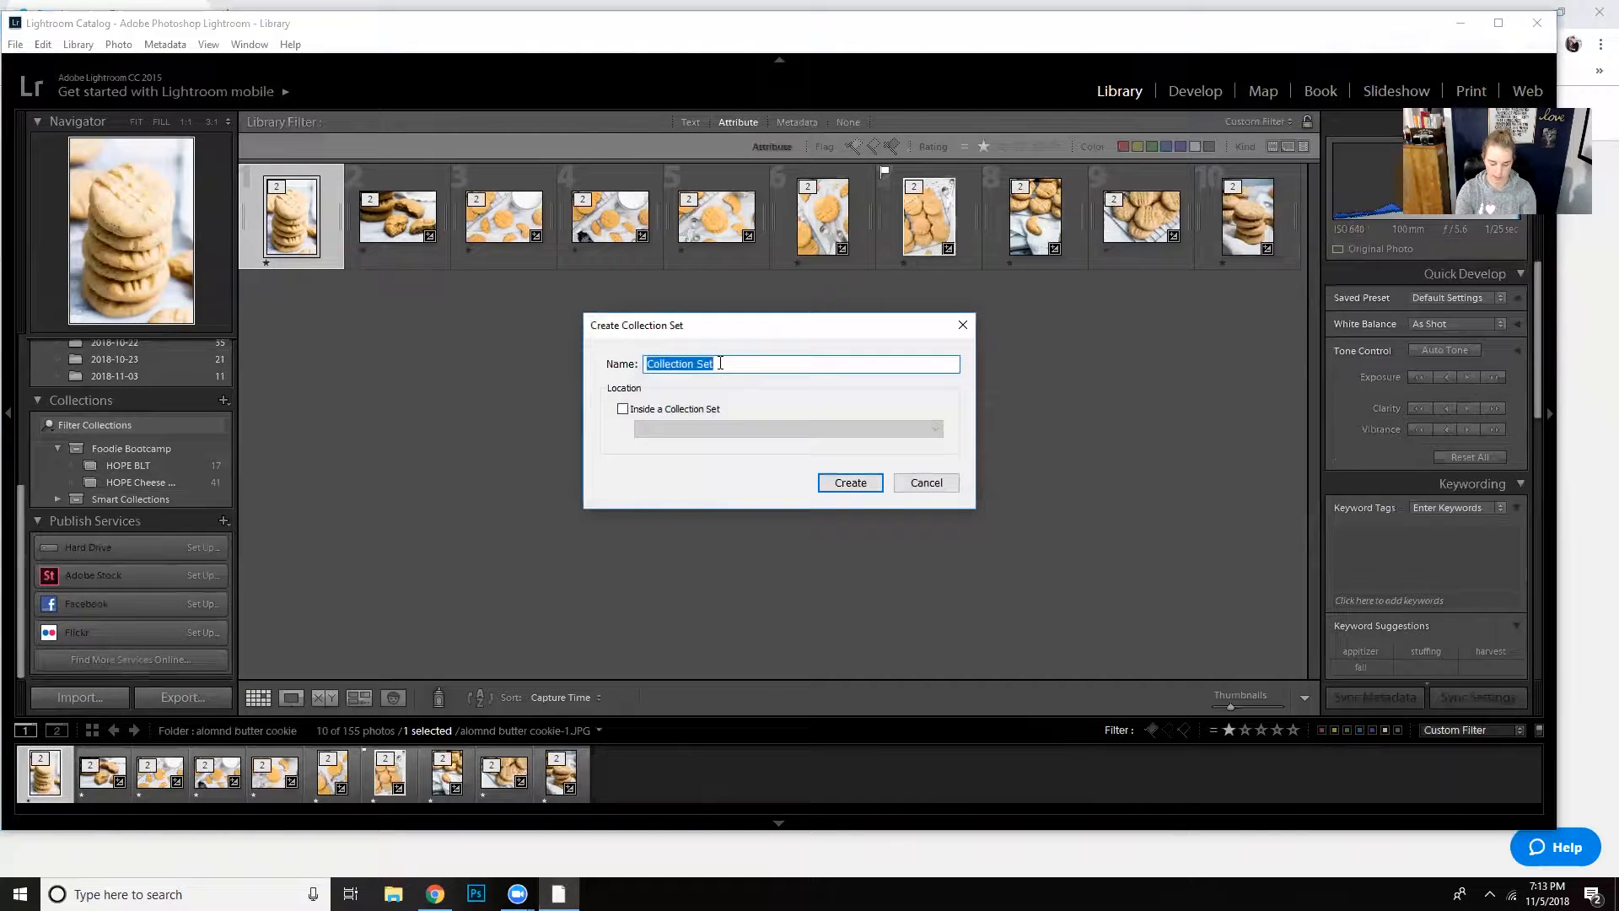
pyautogui.write('November Blog Posts')
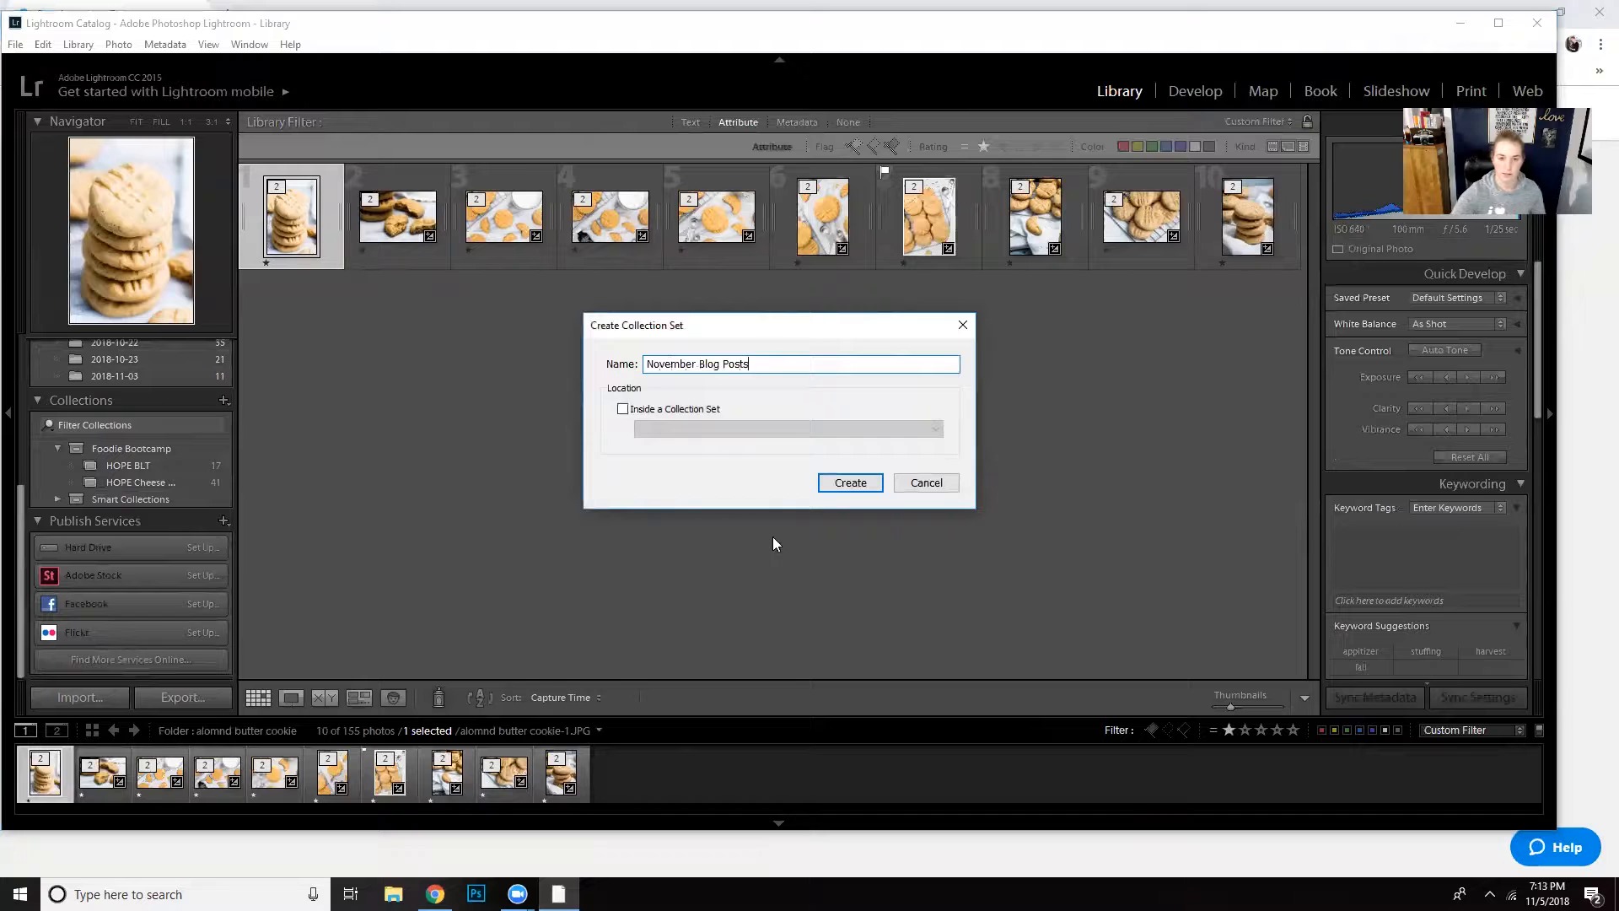
pyautogui.click(877, 481)
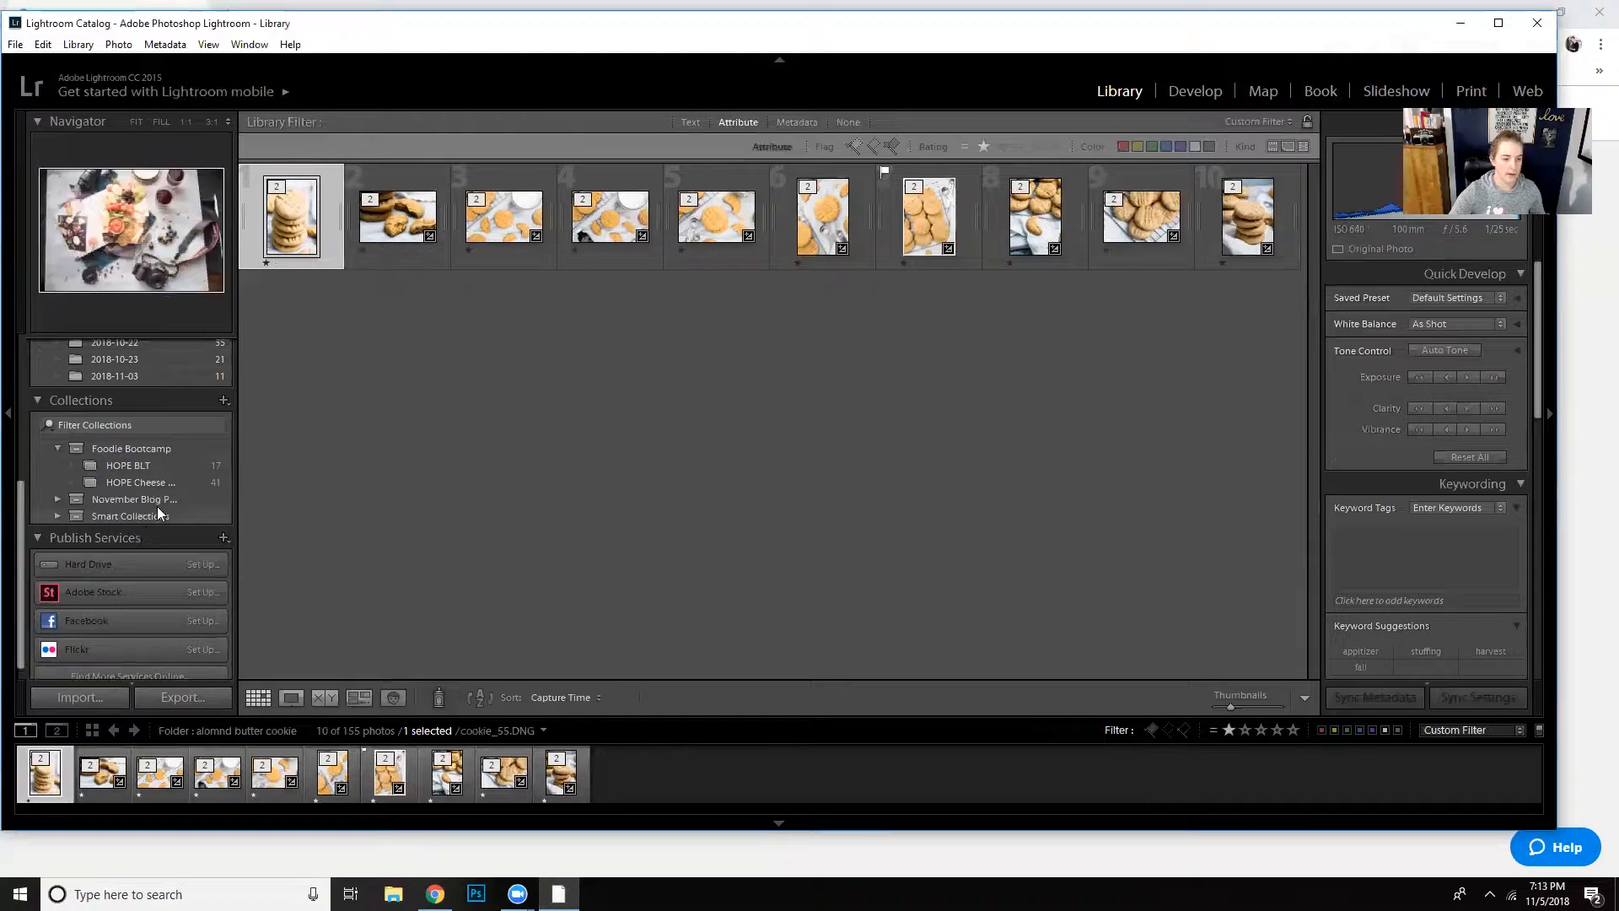
# - Create a collection named Almond Butter Cookies inside the November Blog Posts collection set
pyautogui.click(218, 405)
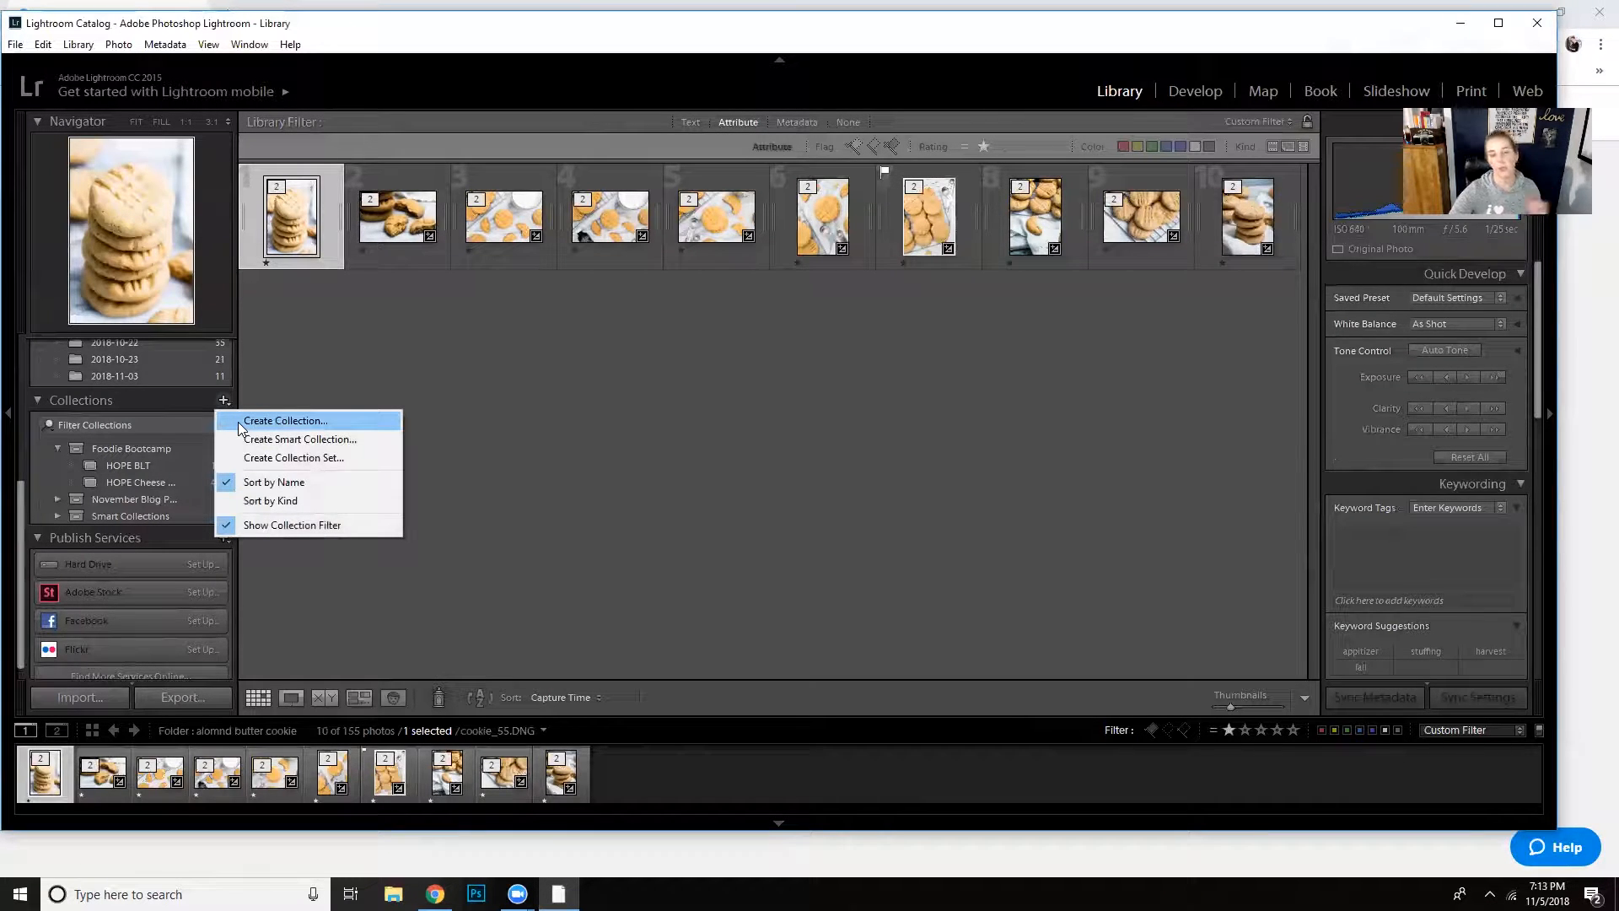
pyautogui.click(239, 422)
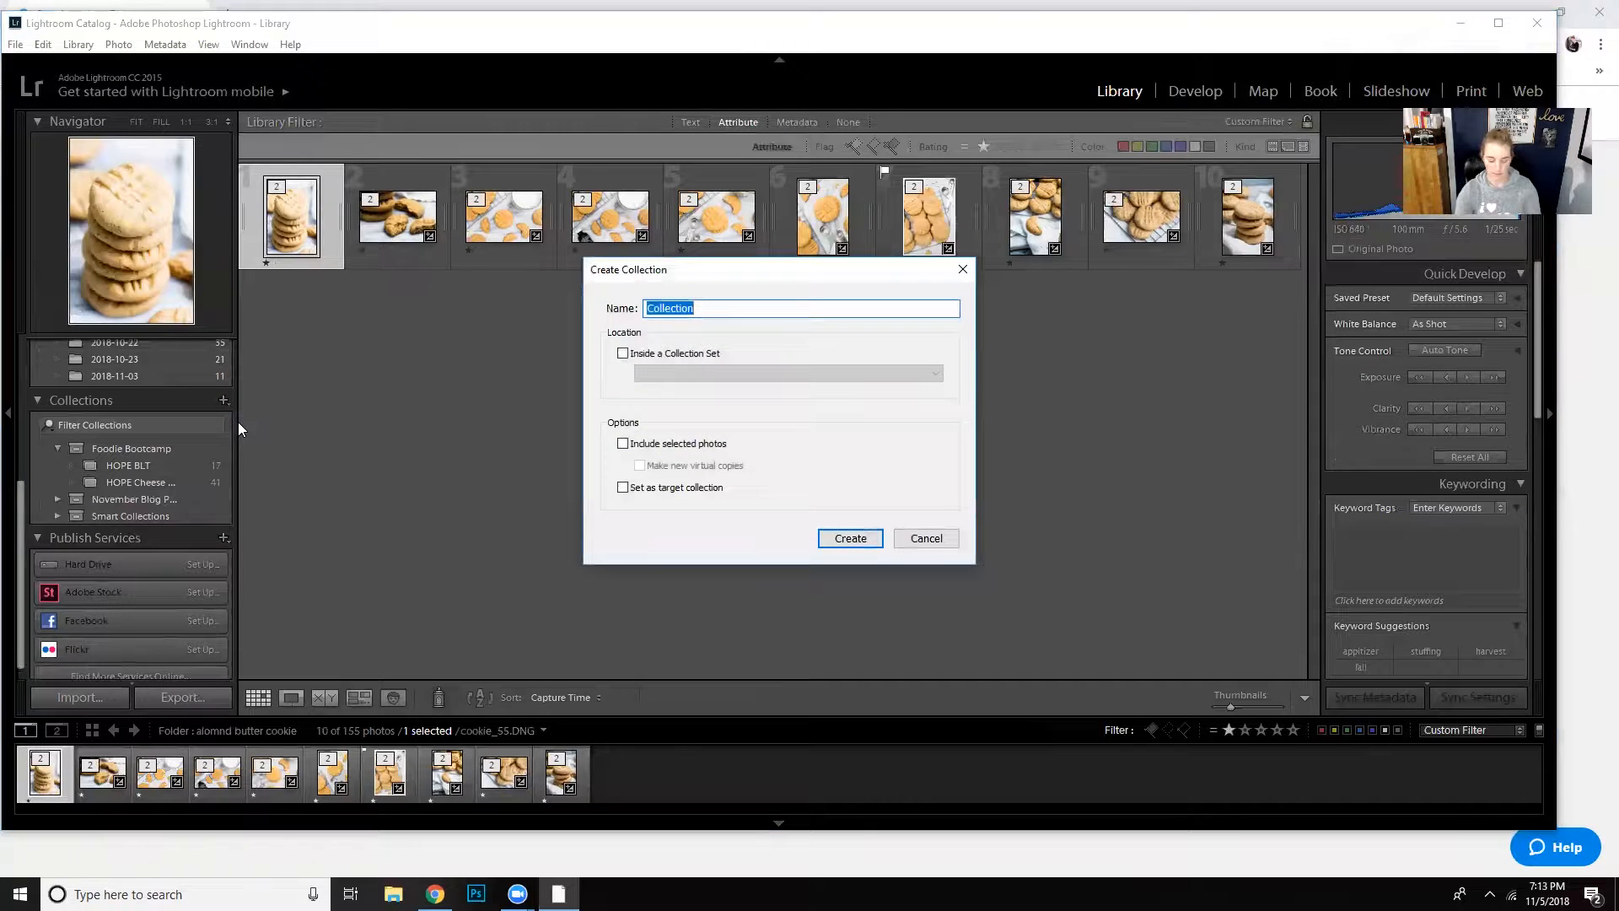
pyautogui.write('Almond Butter Cookies')
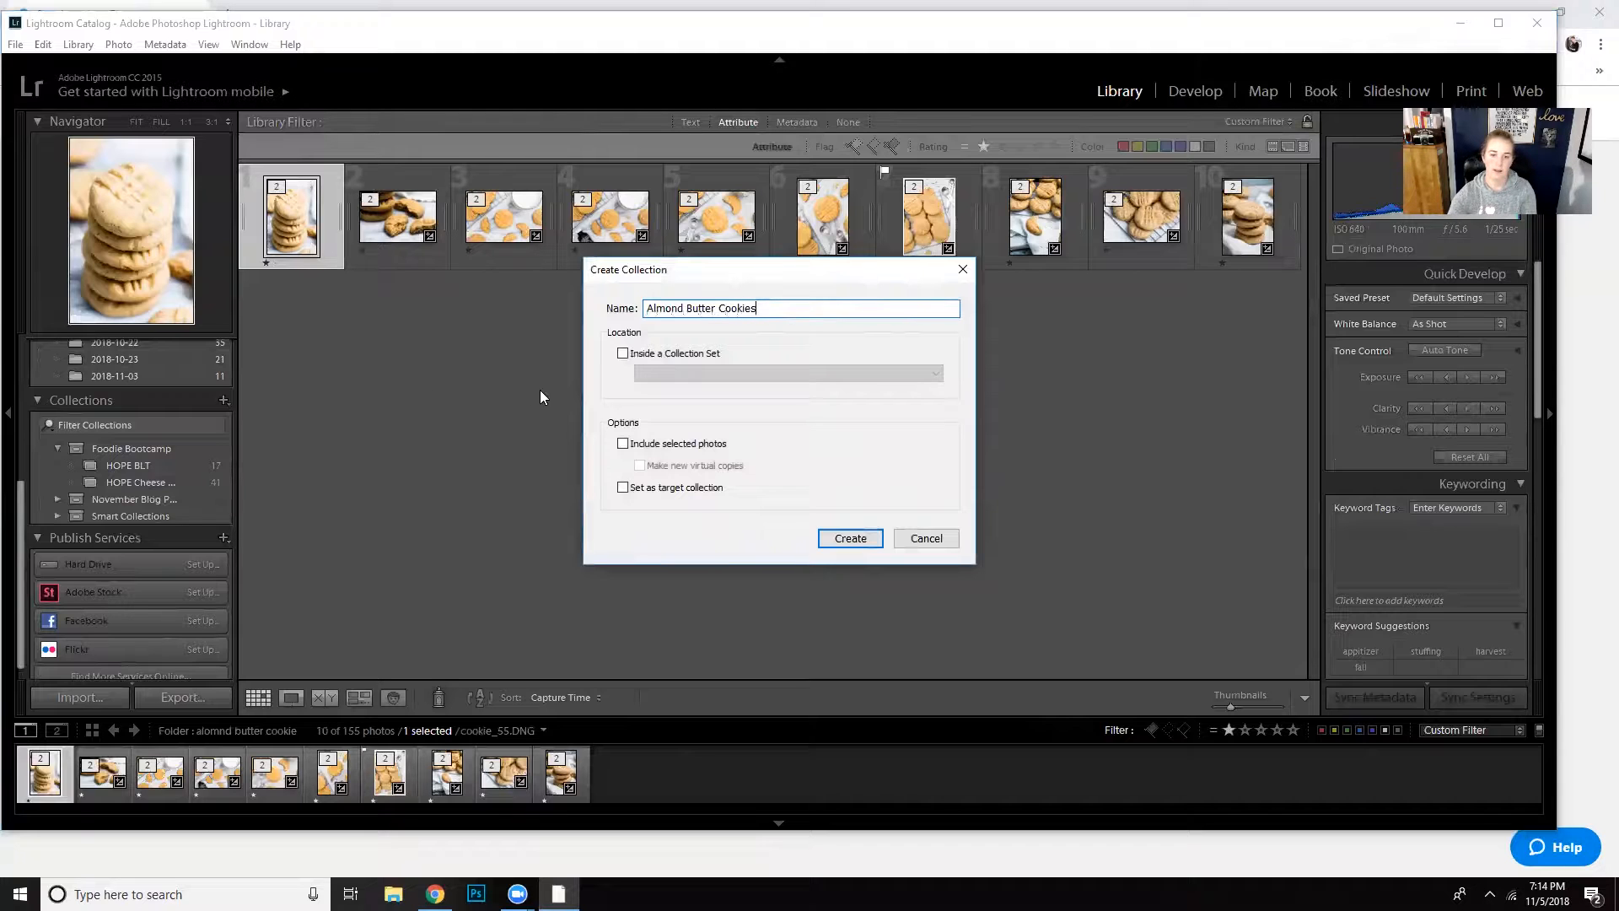
pyautogui.click(624, 353)
pyautogui.click(687, 373)
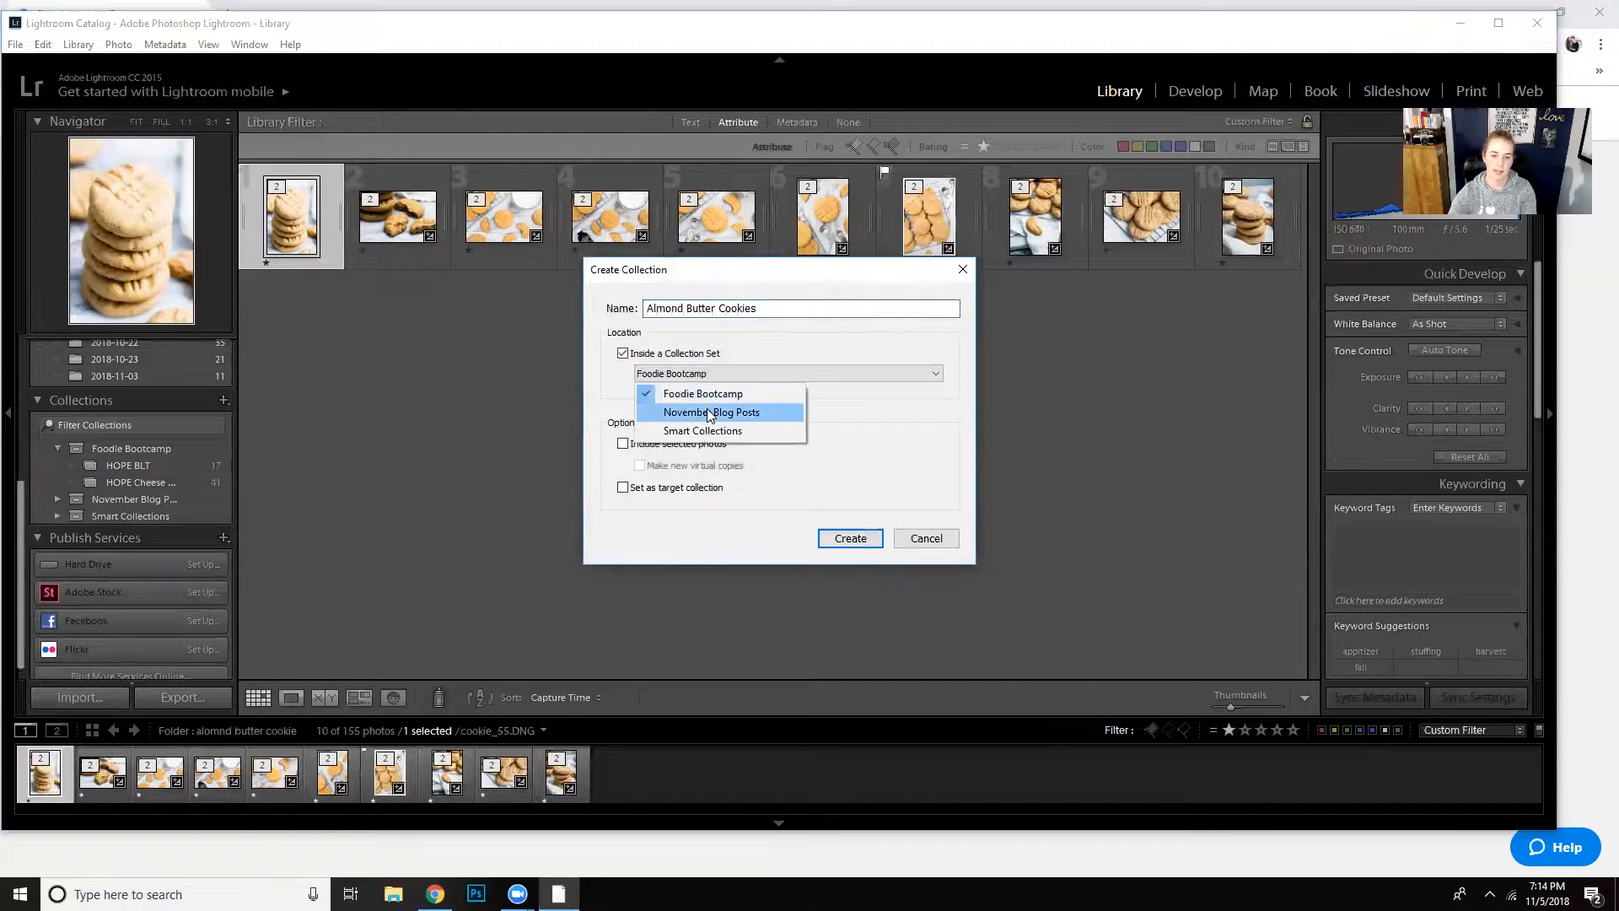
pyautogui.click(709, 412)
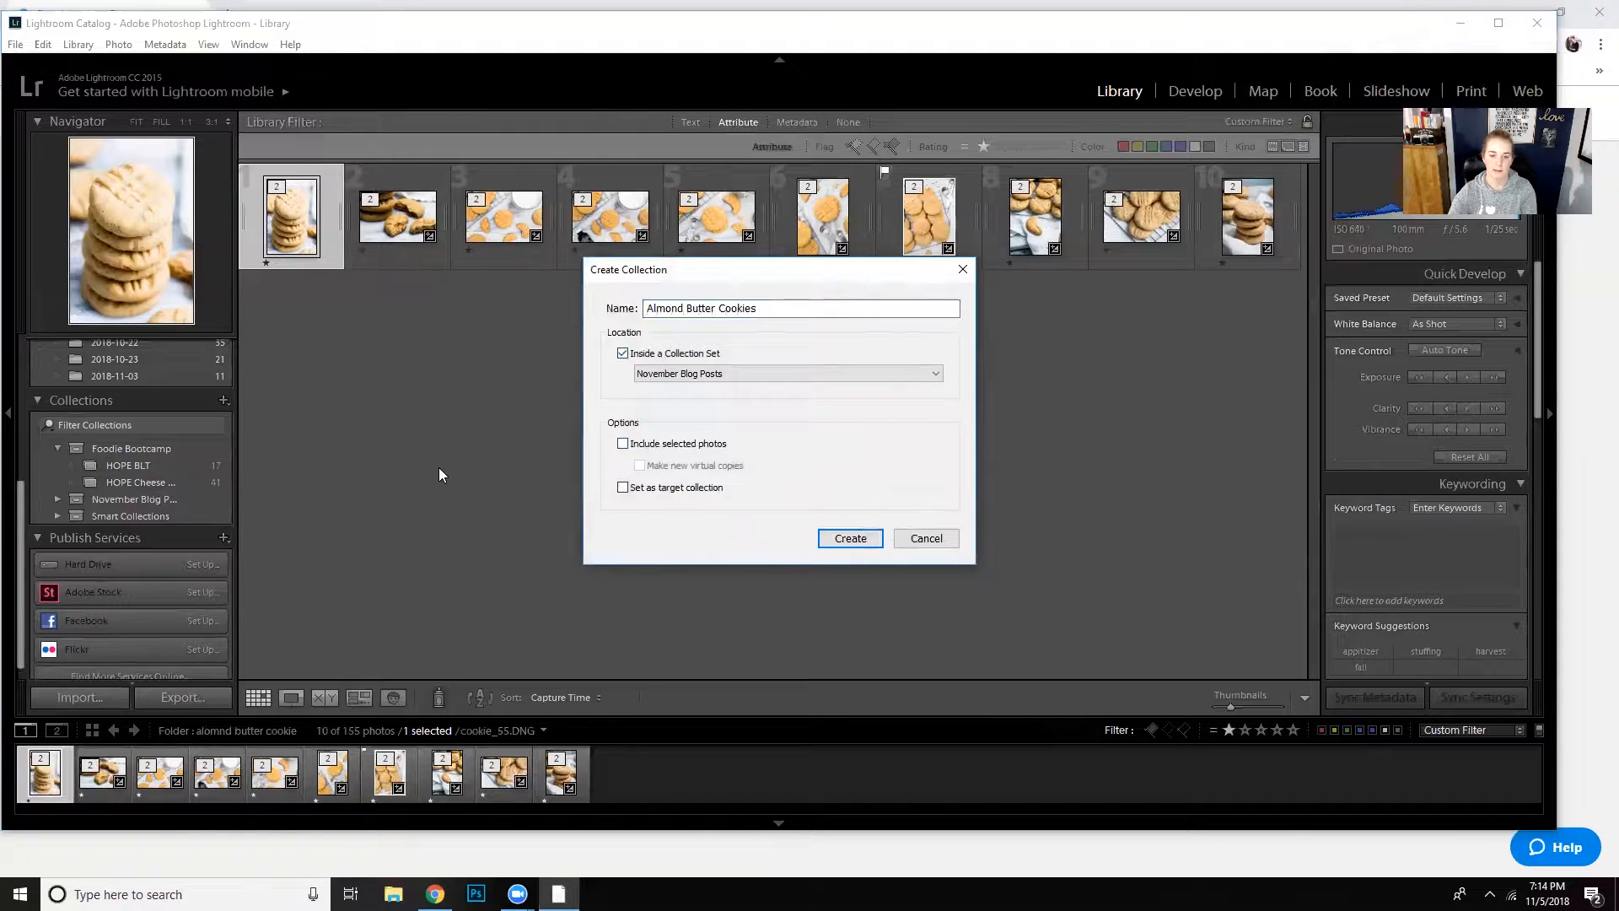
pyautogui.click(849, 538)
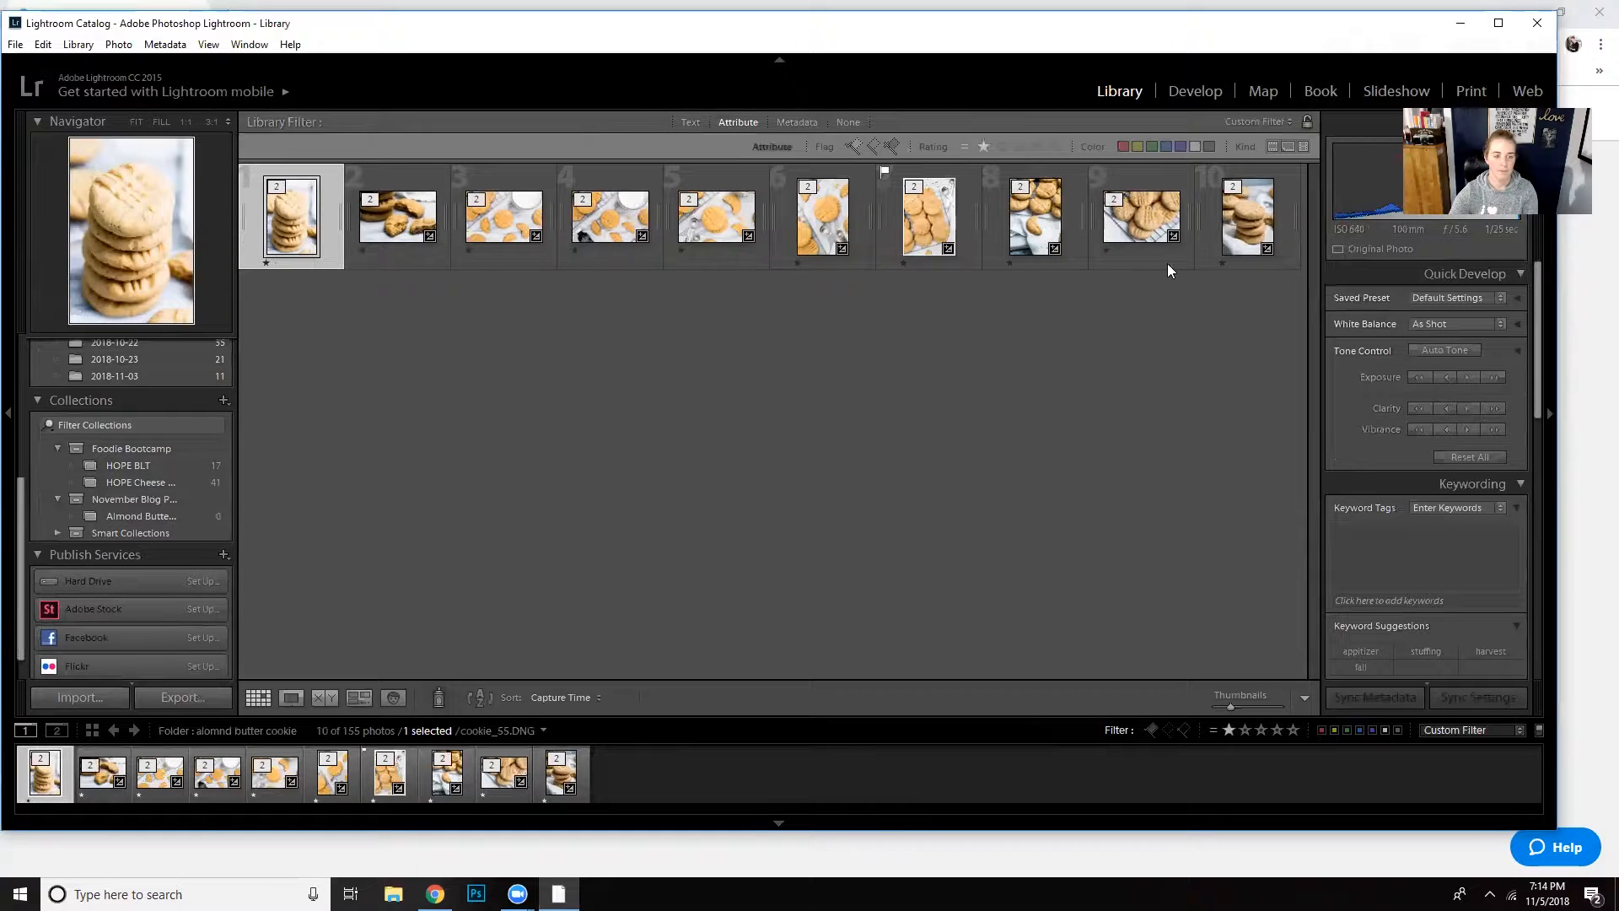
# - Add all the filtered one-star cookie photos to the Almond Butter Cookies collection and open that collection
pyautogui.click(1256, 295)
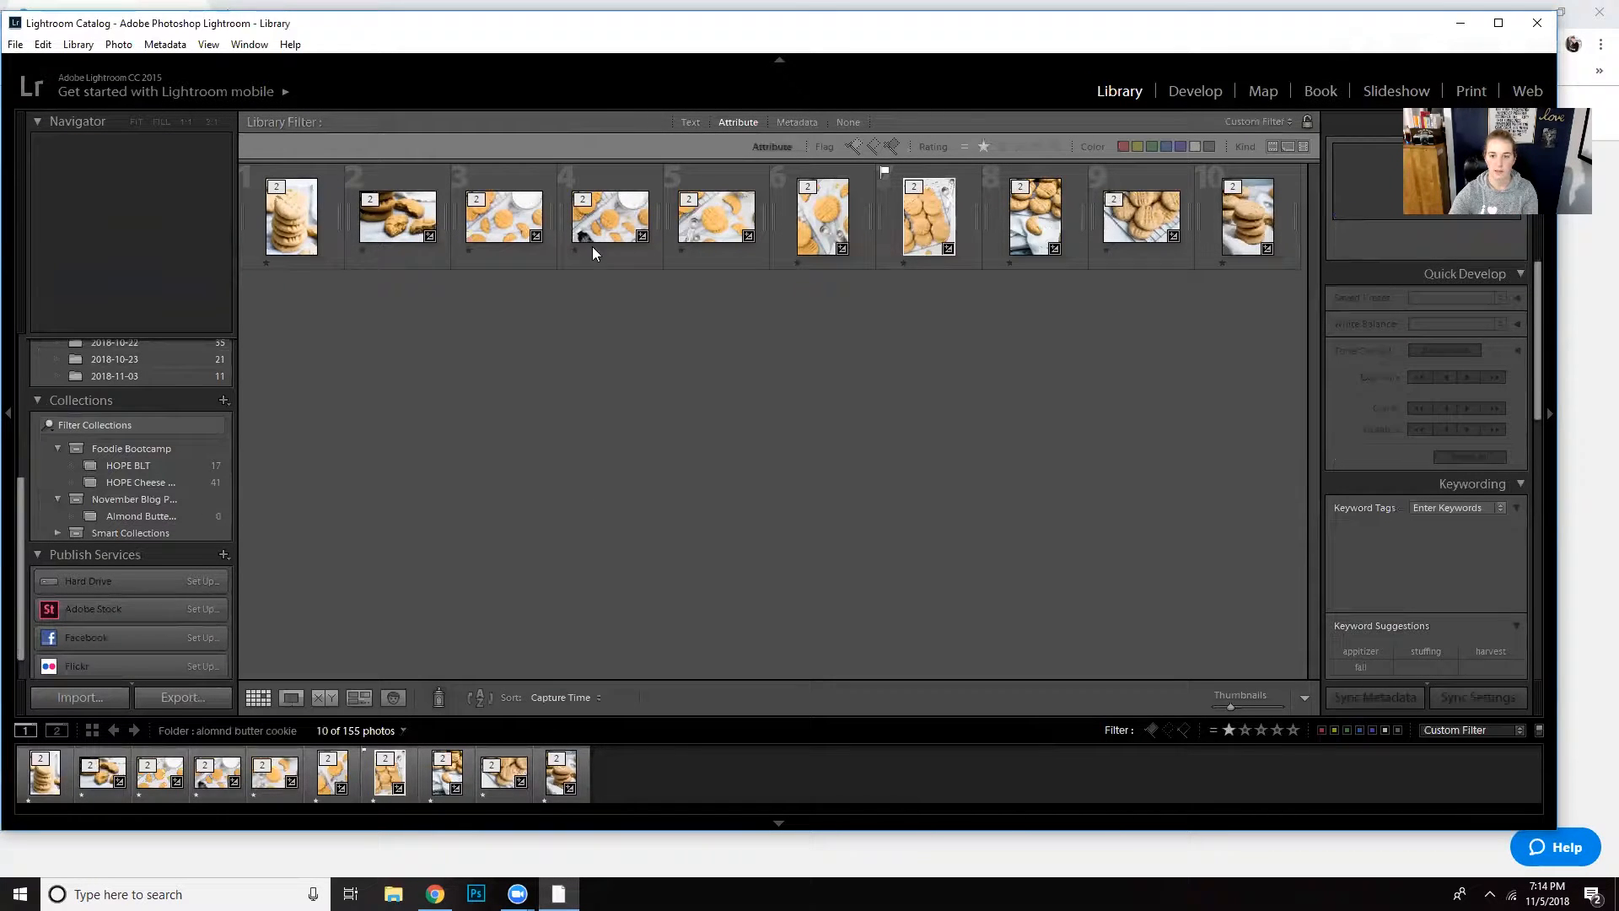
pyautogui.click(1206, 216)
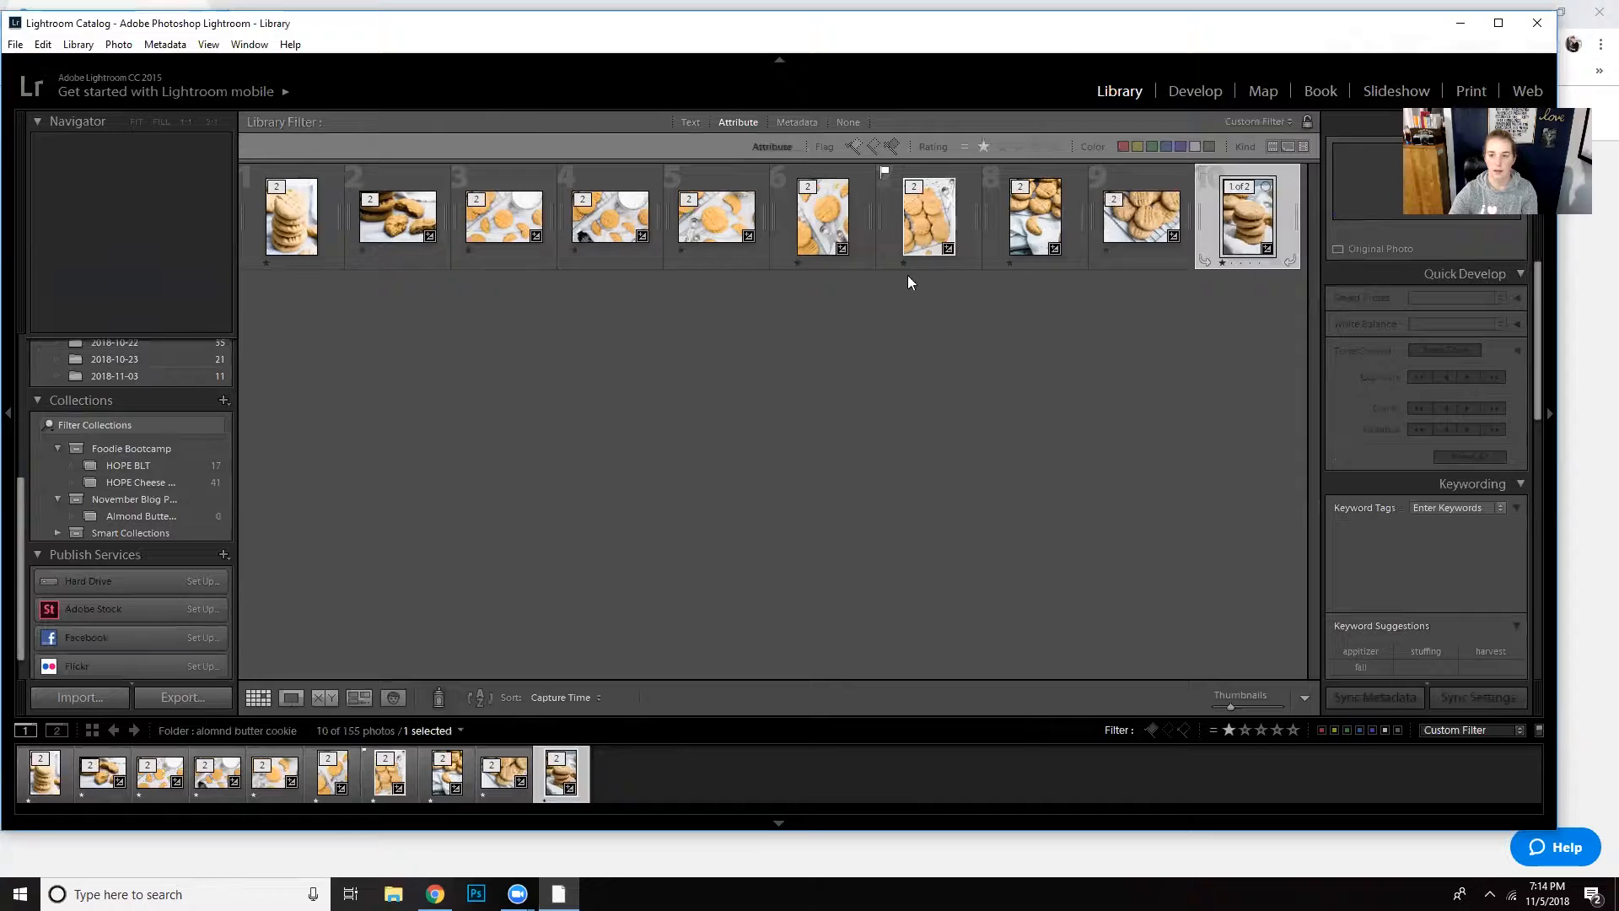
pyautogui.keyDown('shift'); pyautogui.click(288, 221); pyautogui.keyUp('shift')
pyautogui.moveTo(289, 221); pyautogui.dragTo(192, 521)
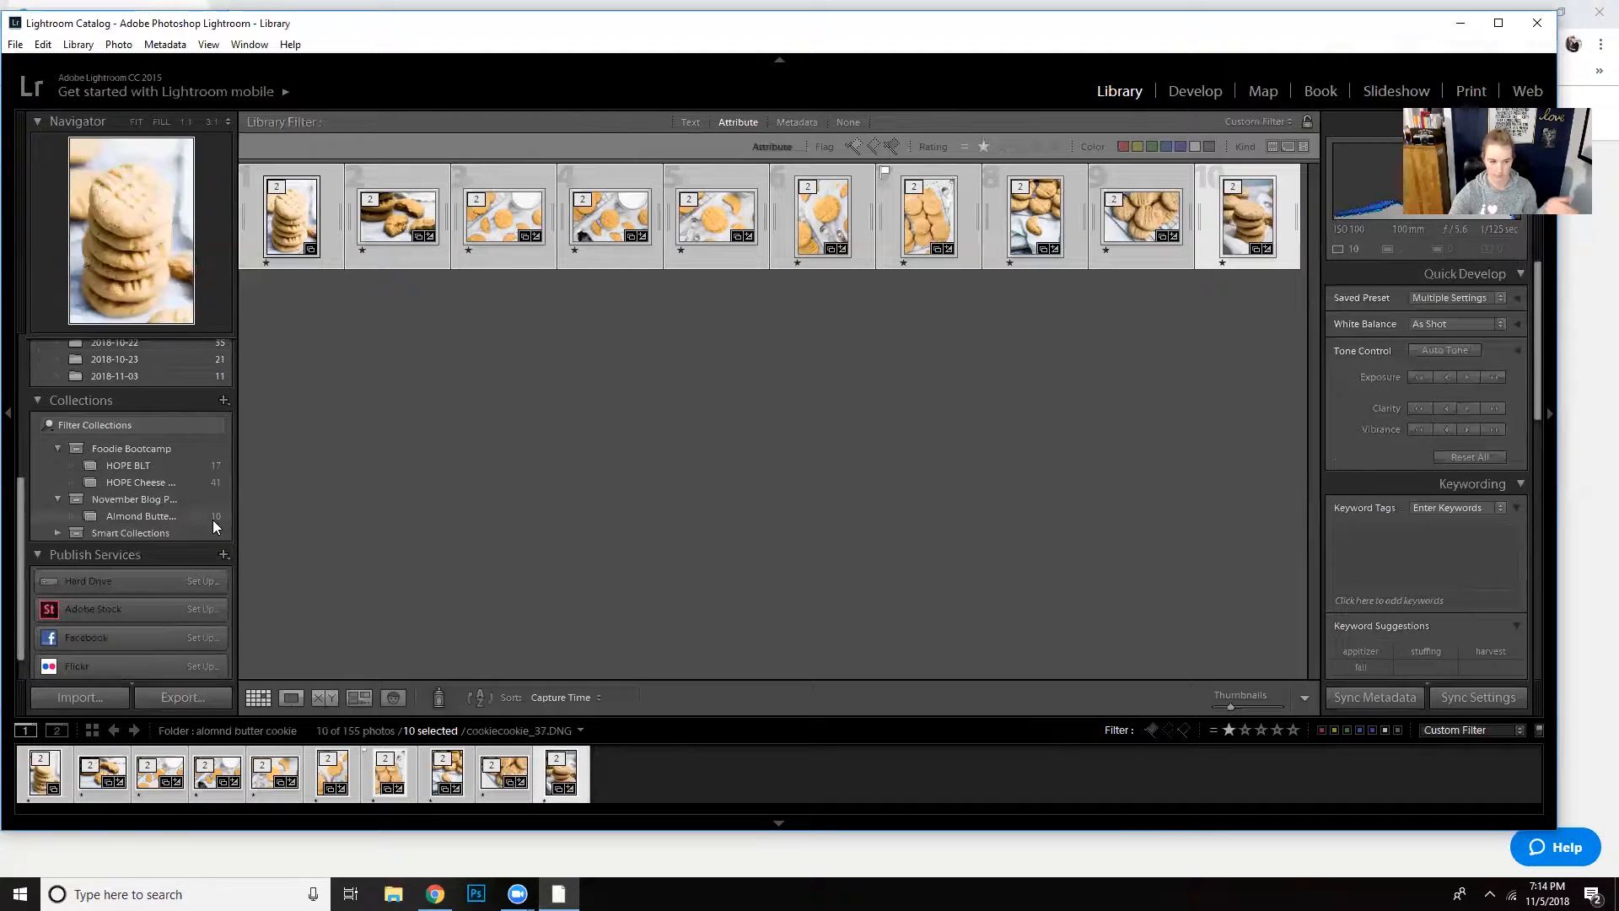
pyautogui.click(201, 516)
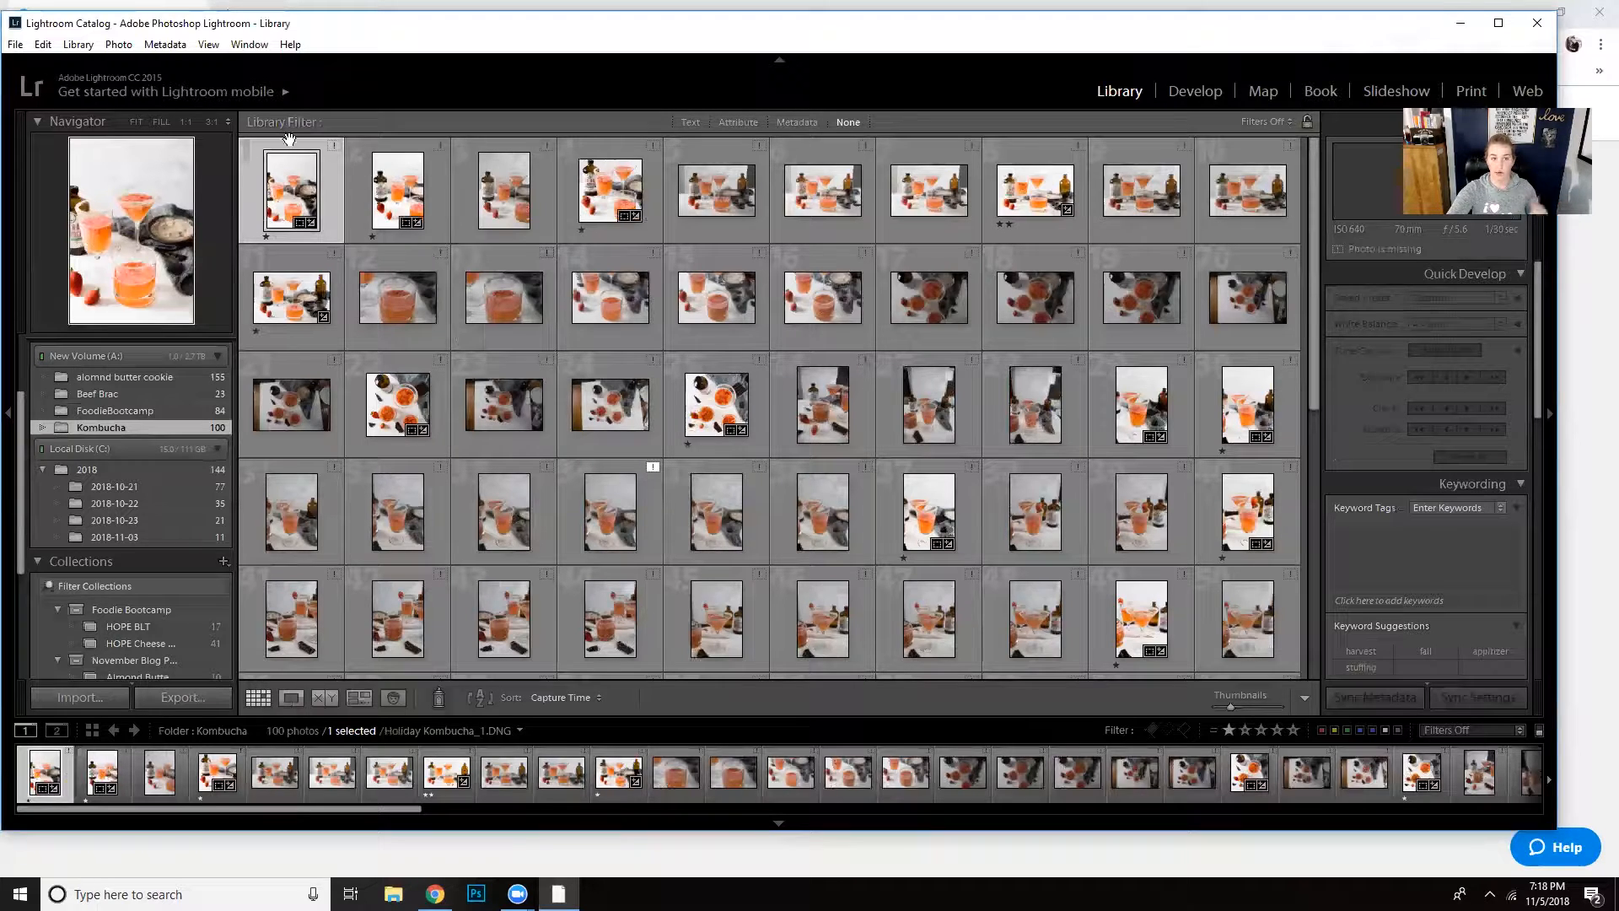
# - Tag all photos in the Kombucha folder with the keyword kombucha
pyautogui.click(1396, 552)
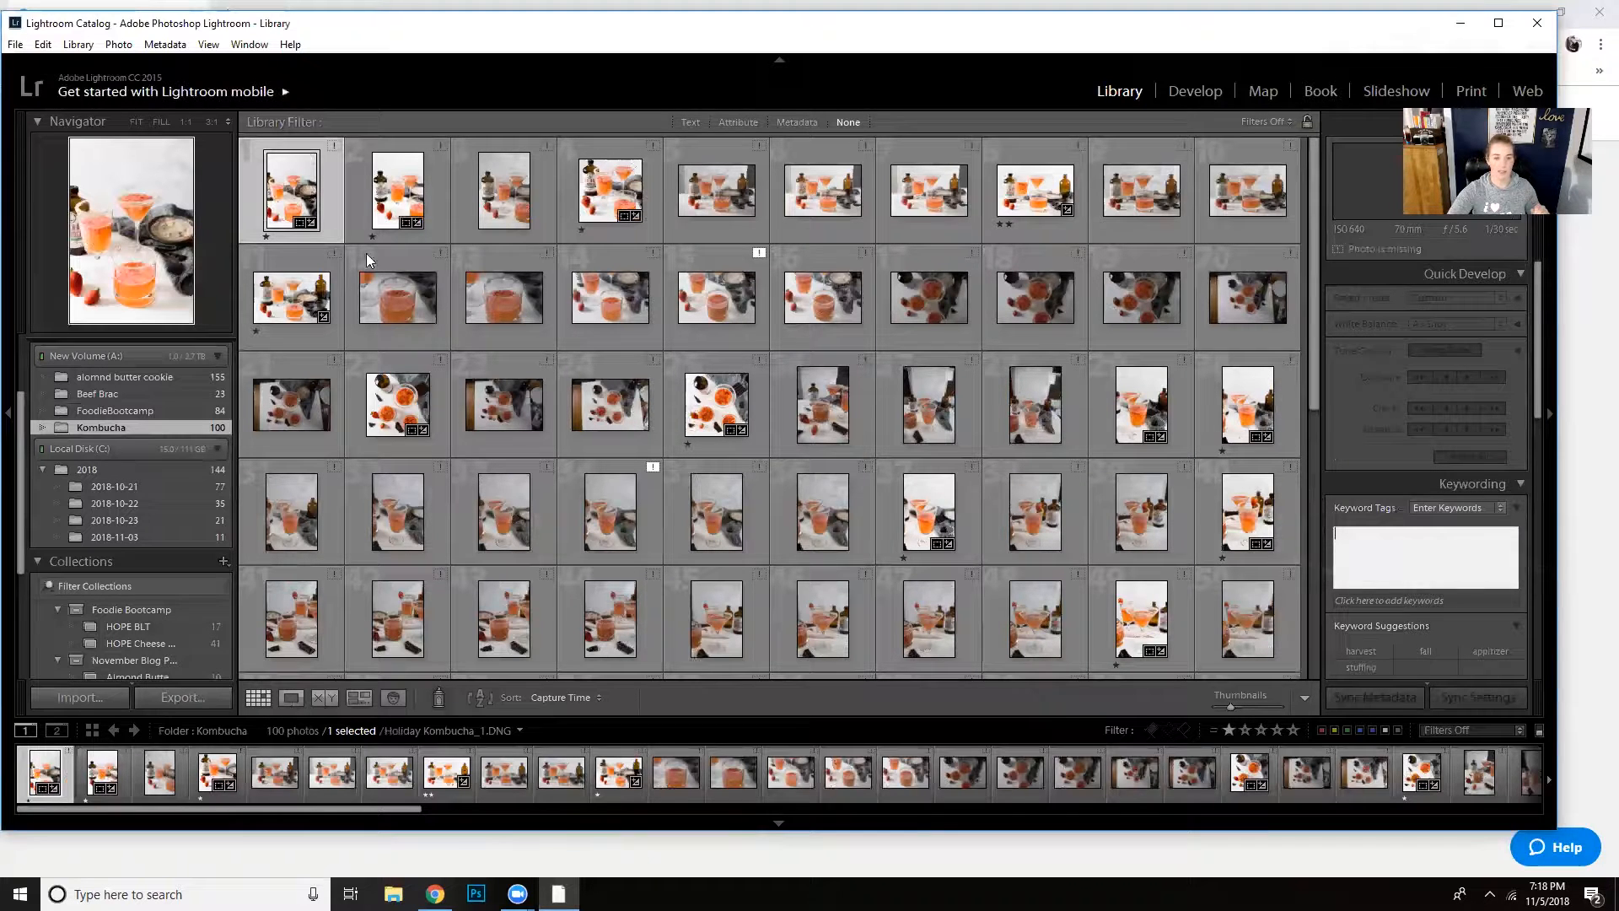
pyautogui.scroll(-5, 1181, 447)
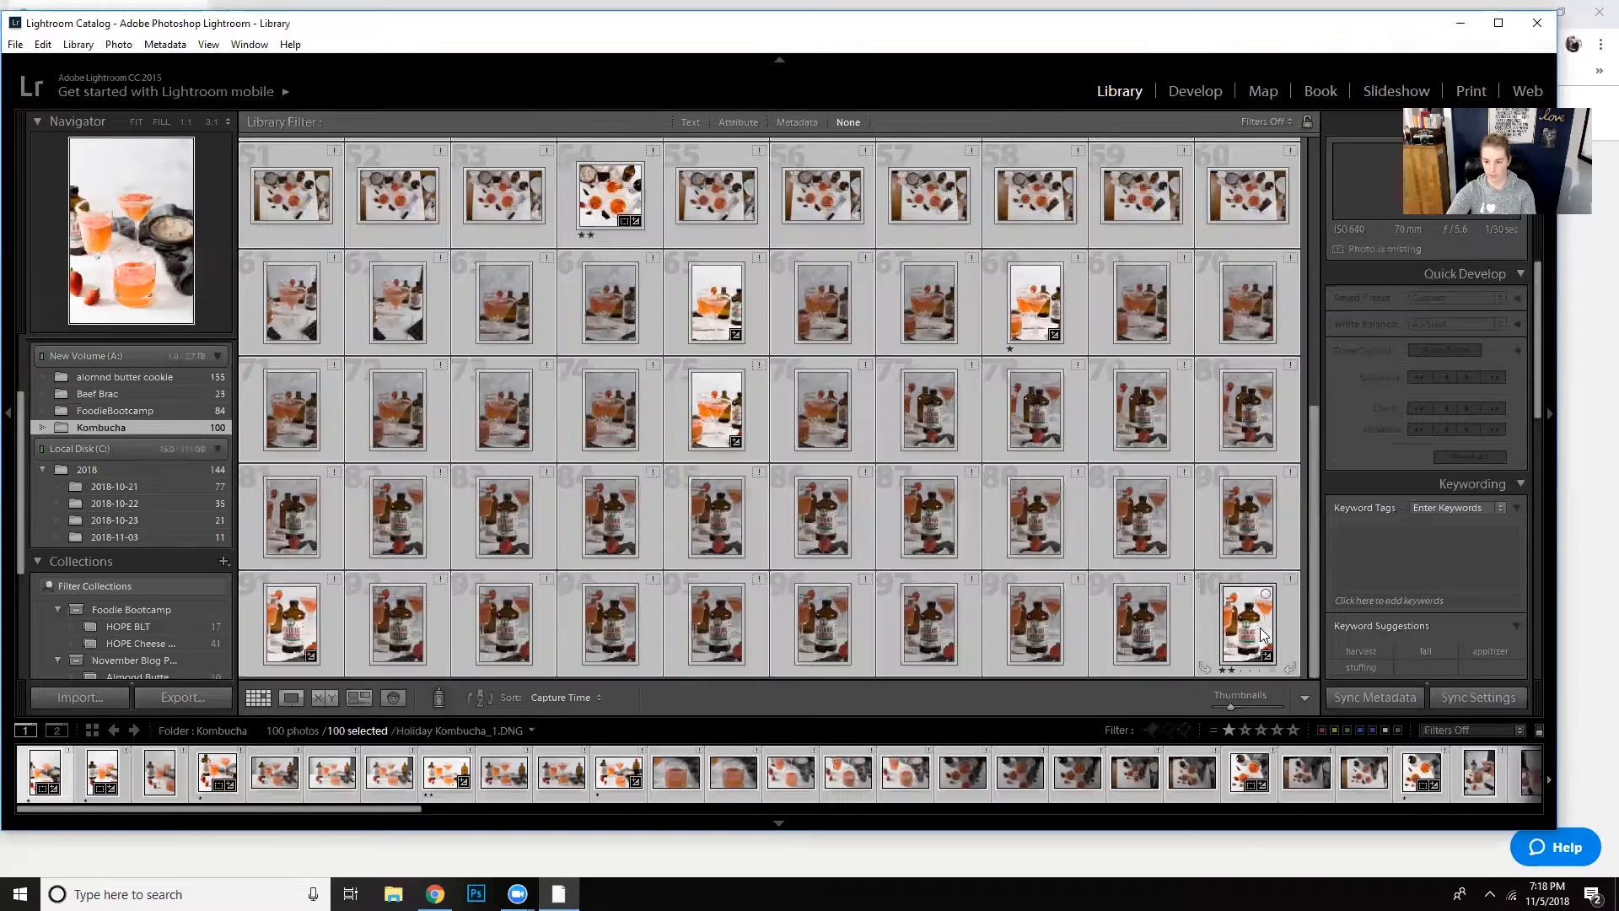
pyautogui.hotkey('ctrl', 'a')
pyautogui.click(1391, 554)
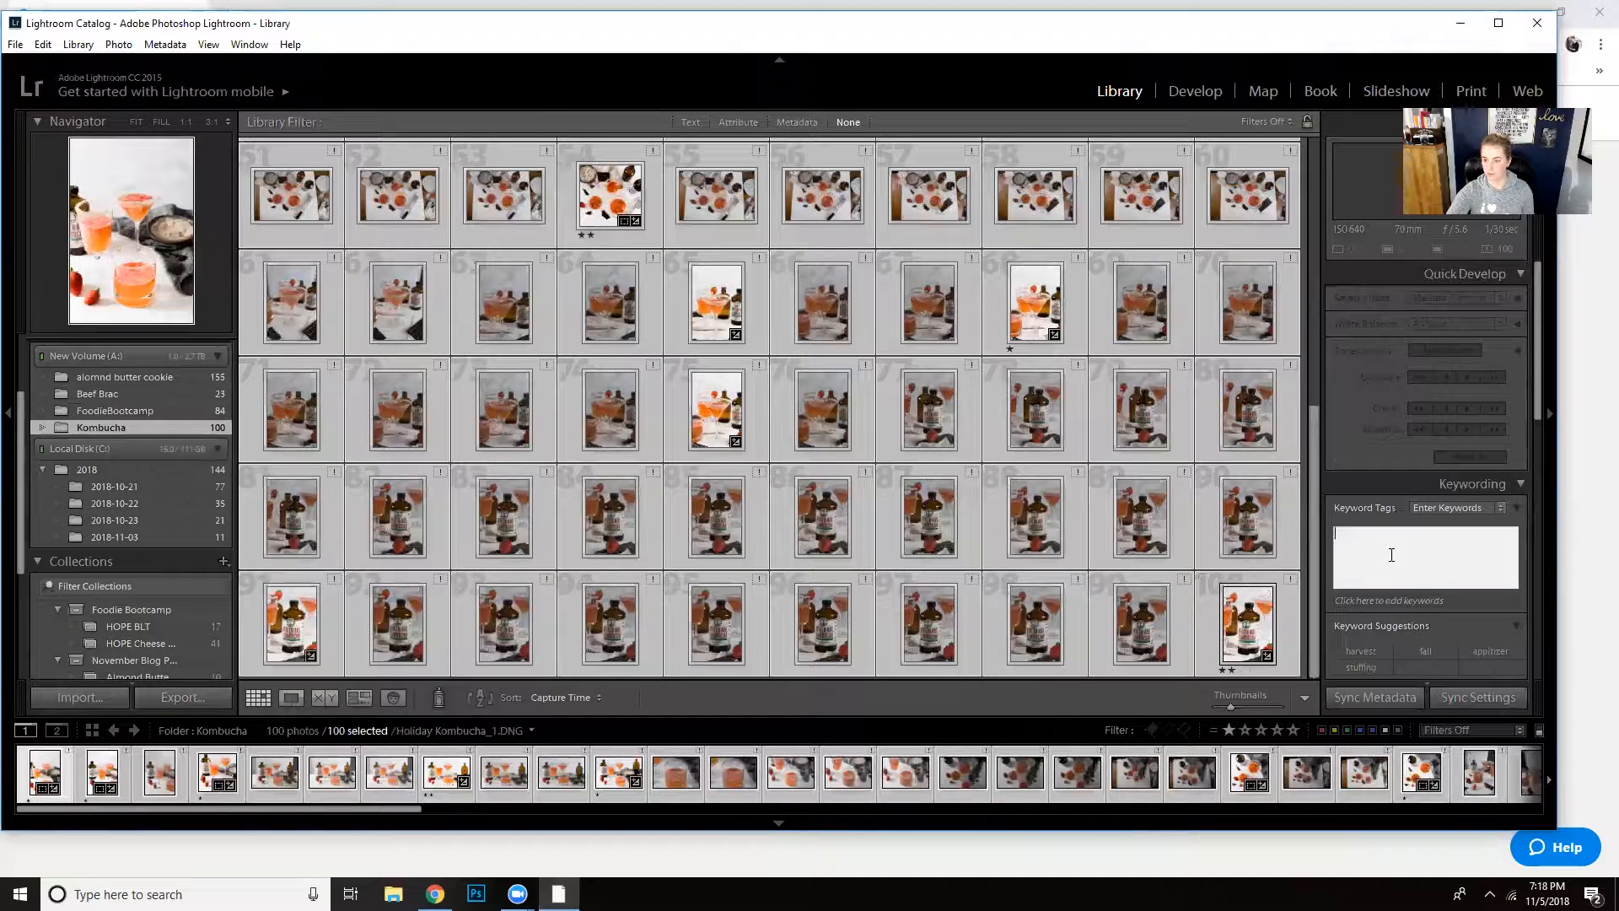
pyautogui.write('kombucha')
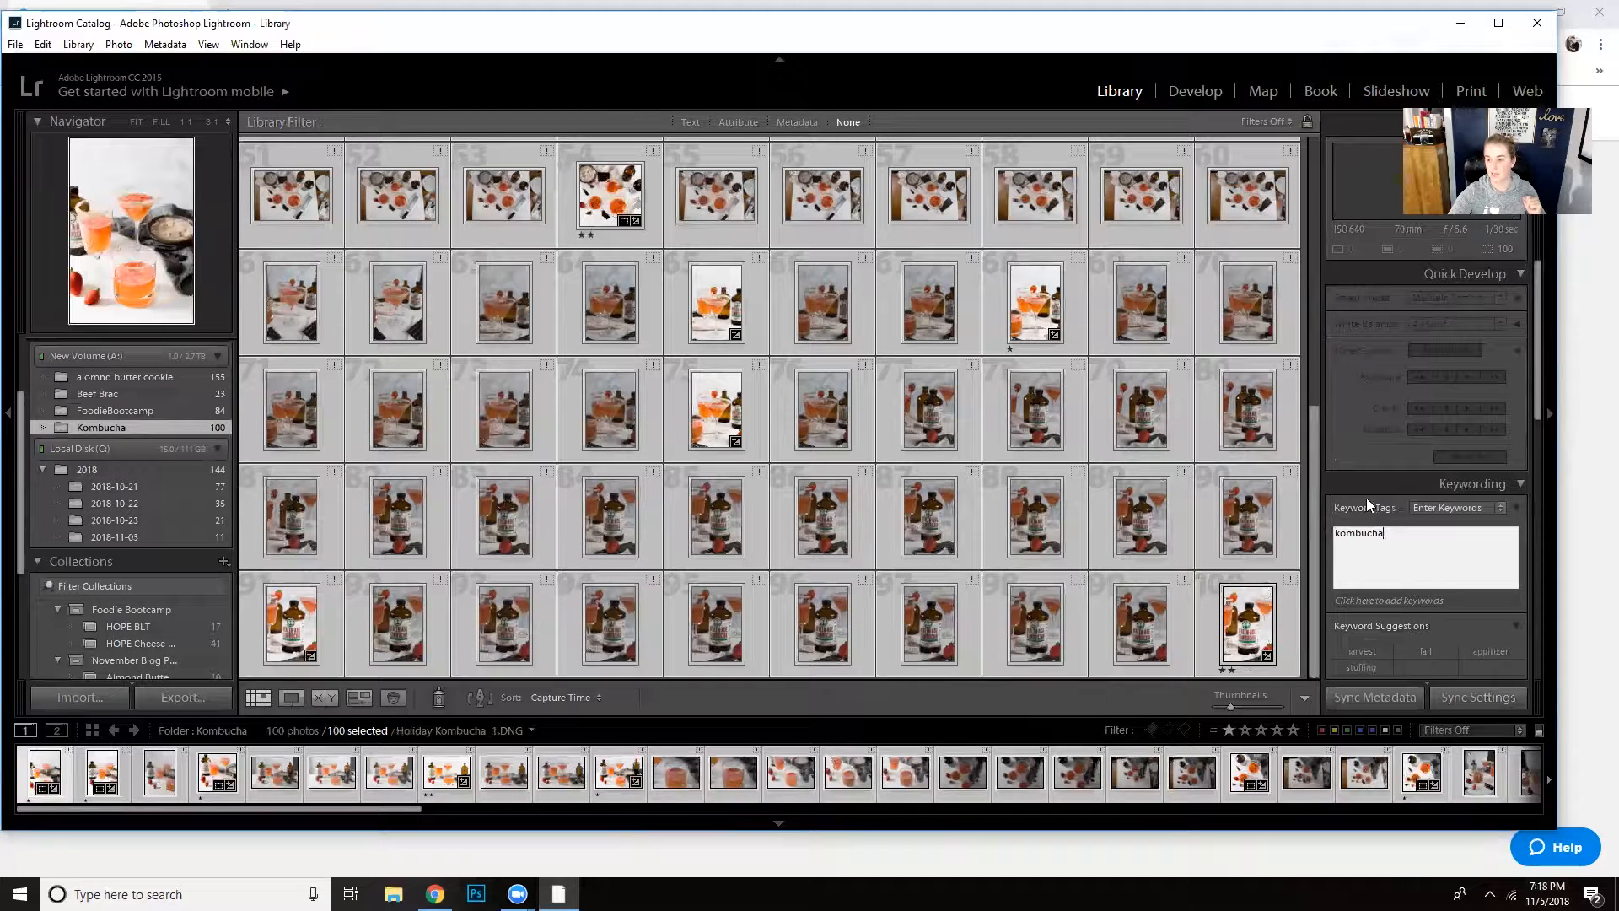
pyautogui.click(1452, 507)
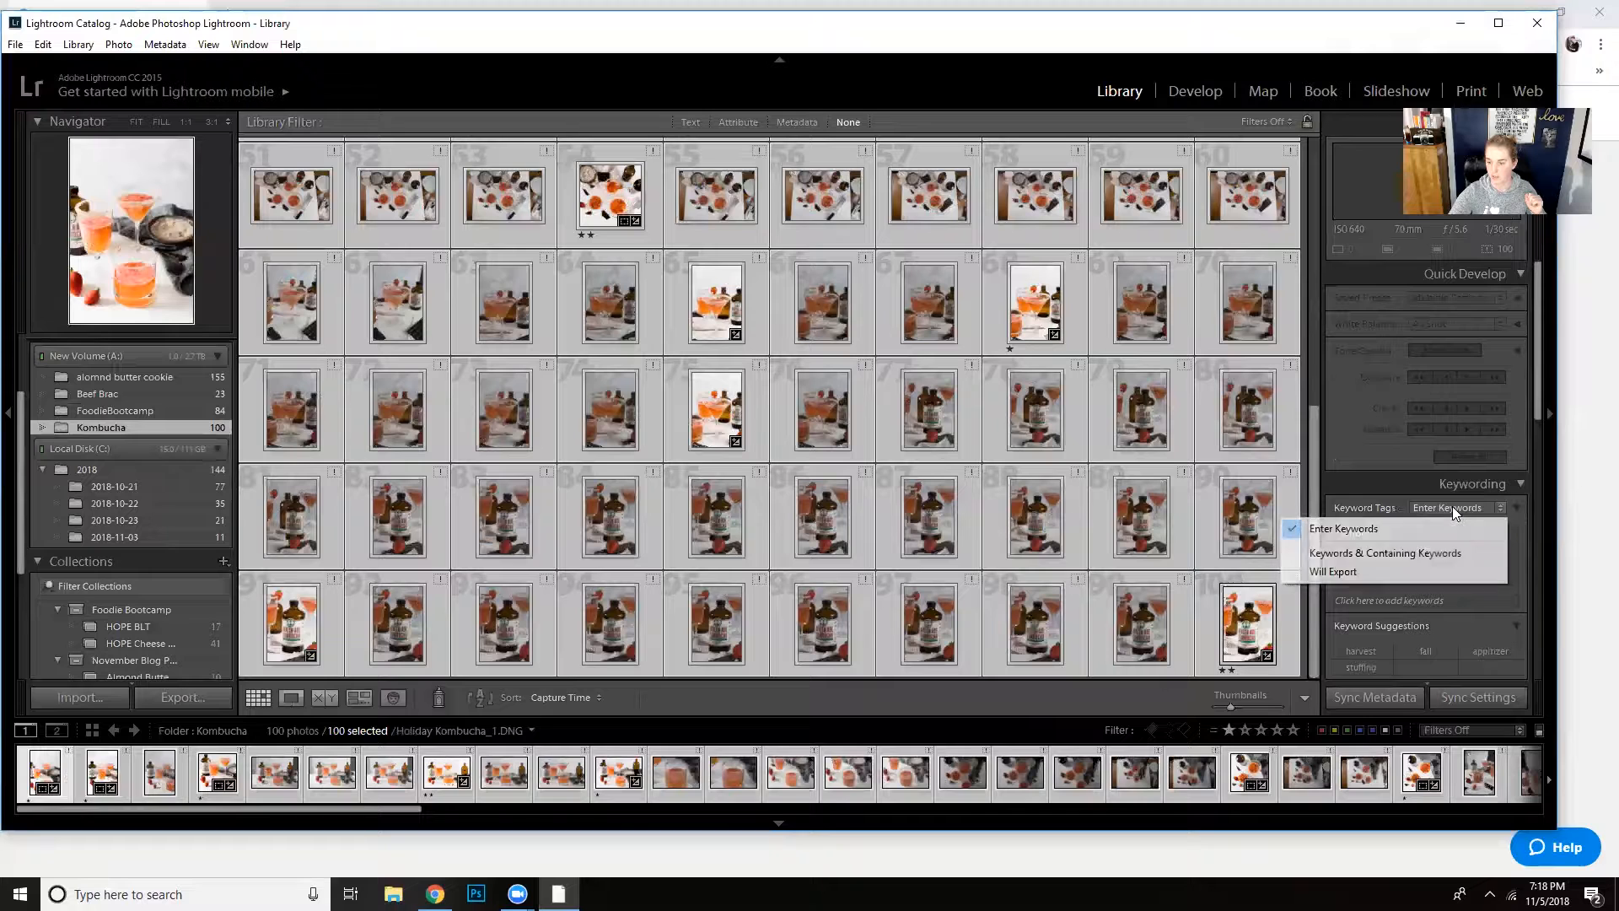
pyautogui.click(1437, 529)
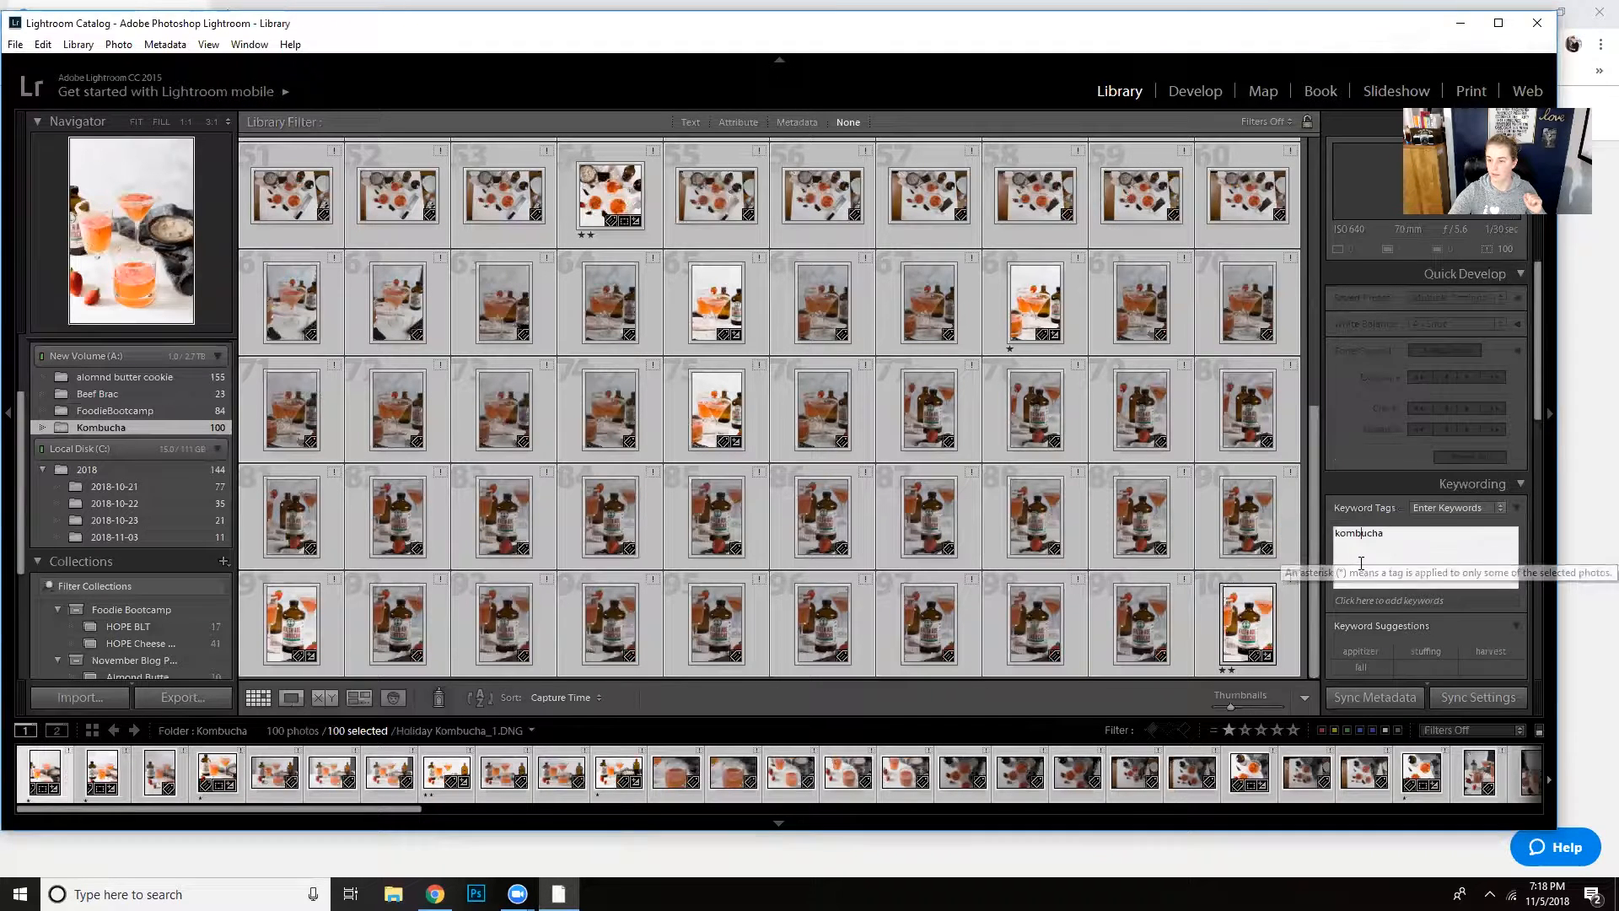
pyautogui.click(1416, 560)
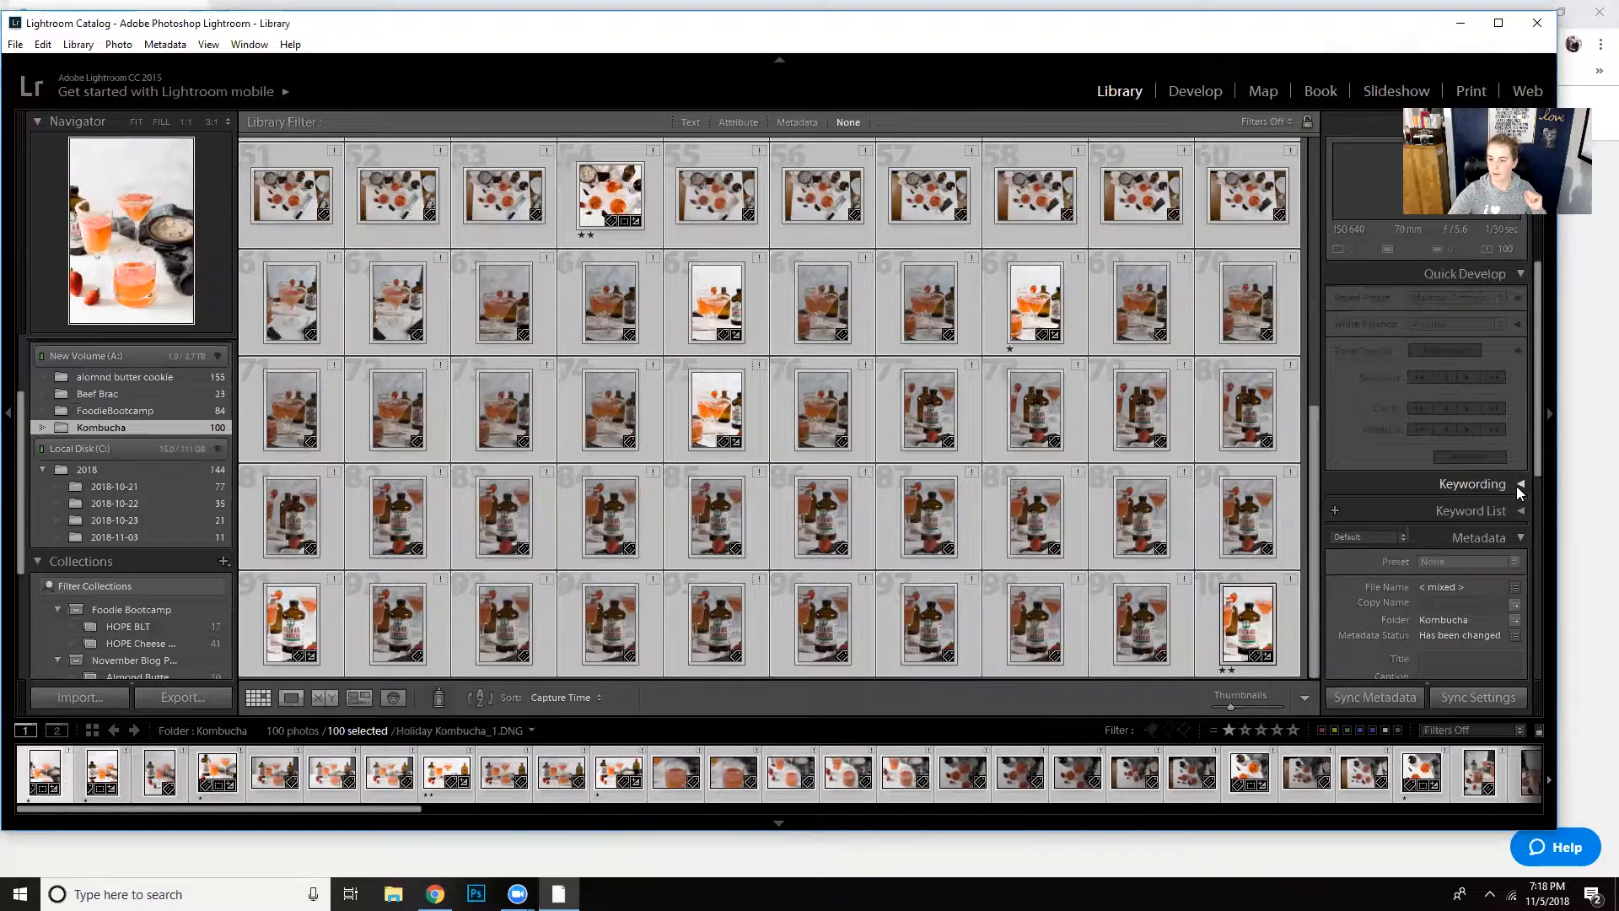
pyautogui.scroll(-2, 1516, 485)
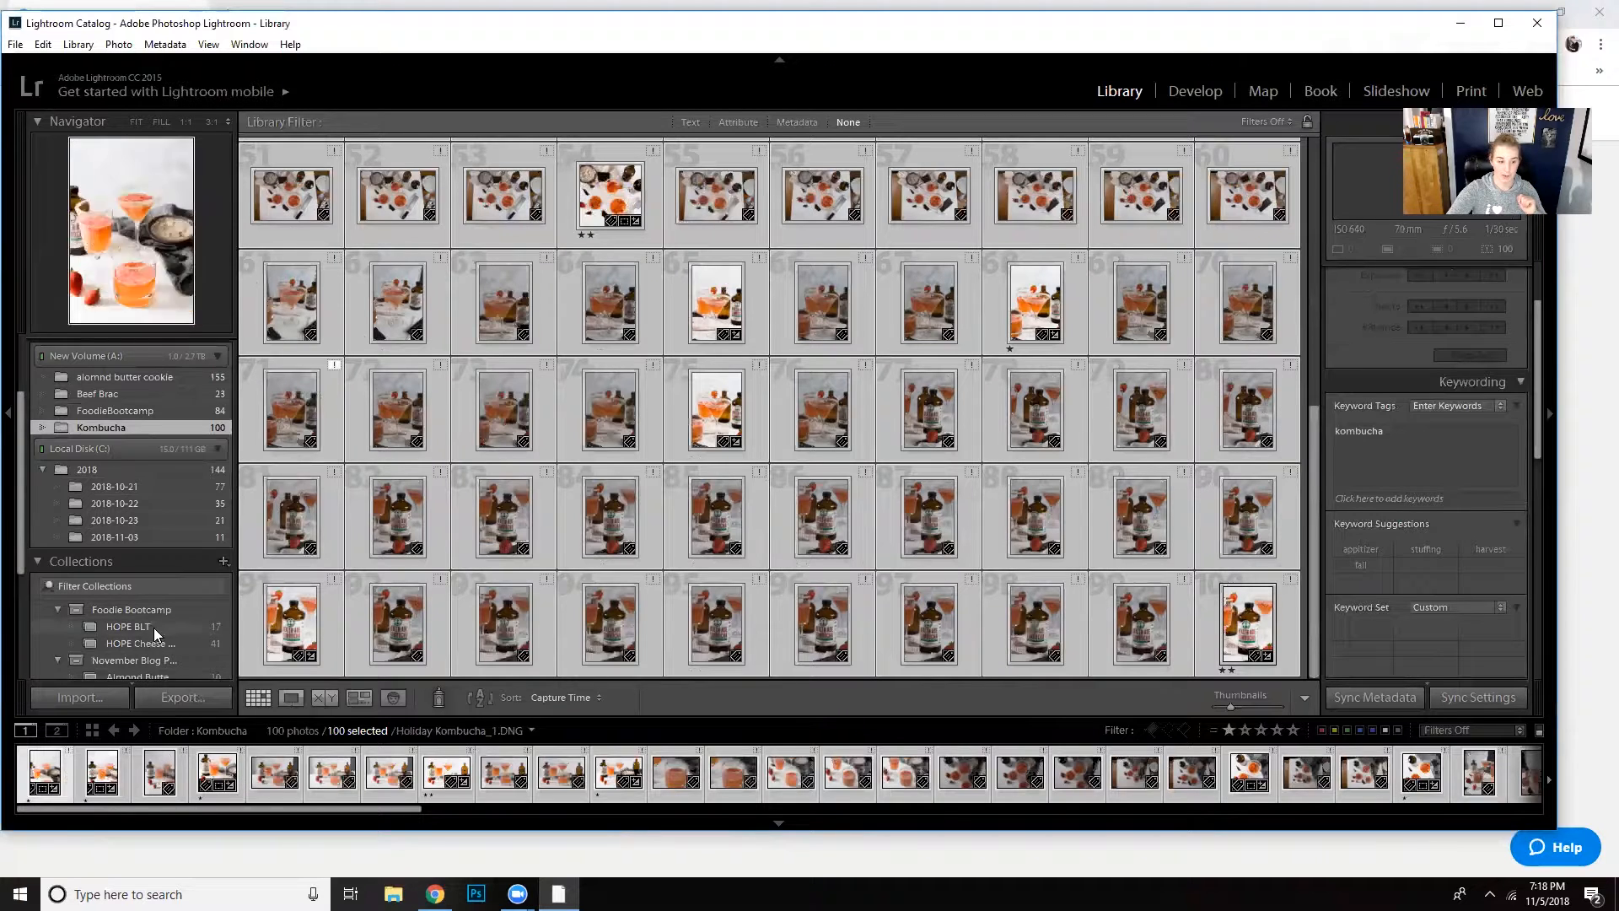
pyautogui.scroll(-3, 155, 582)
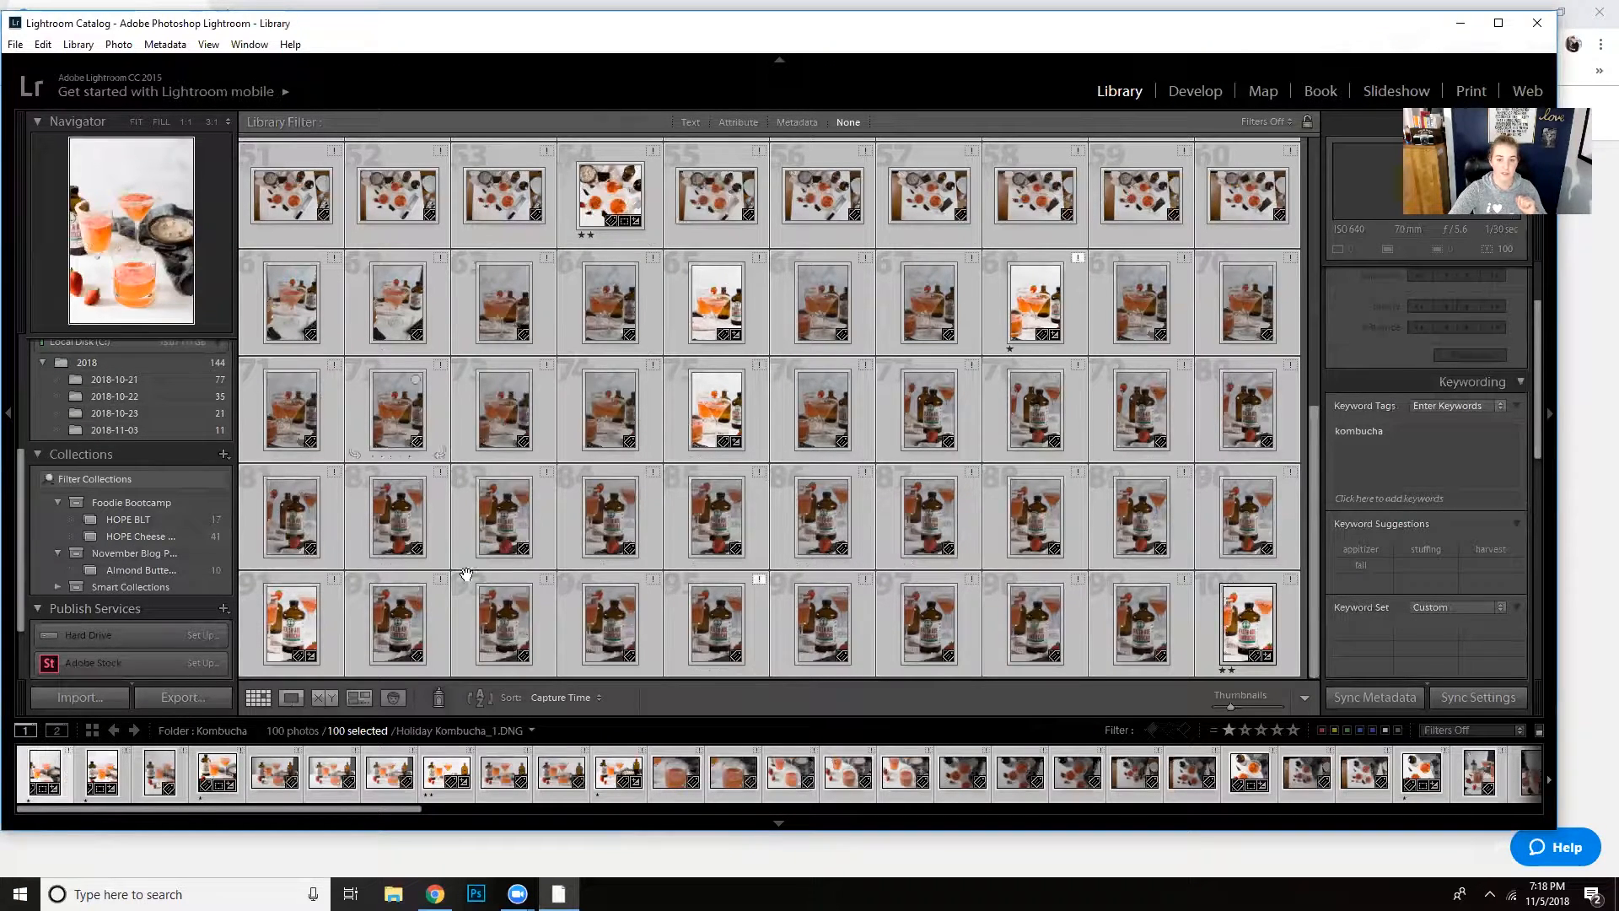
pyautogui.click(718, 303)
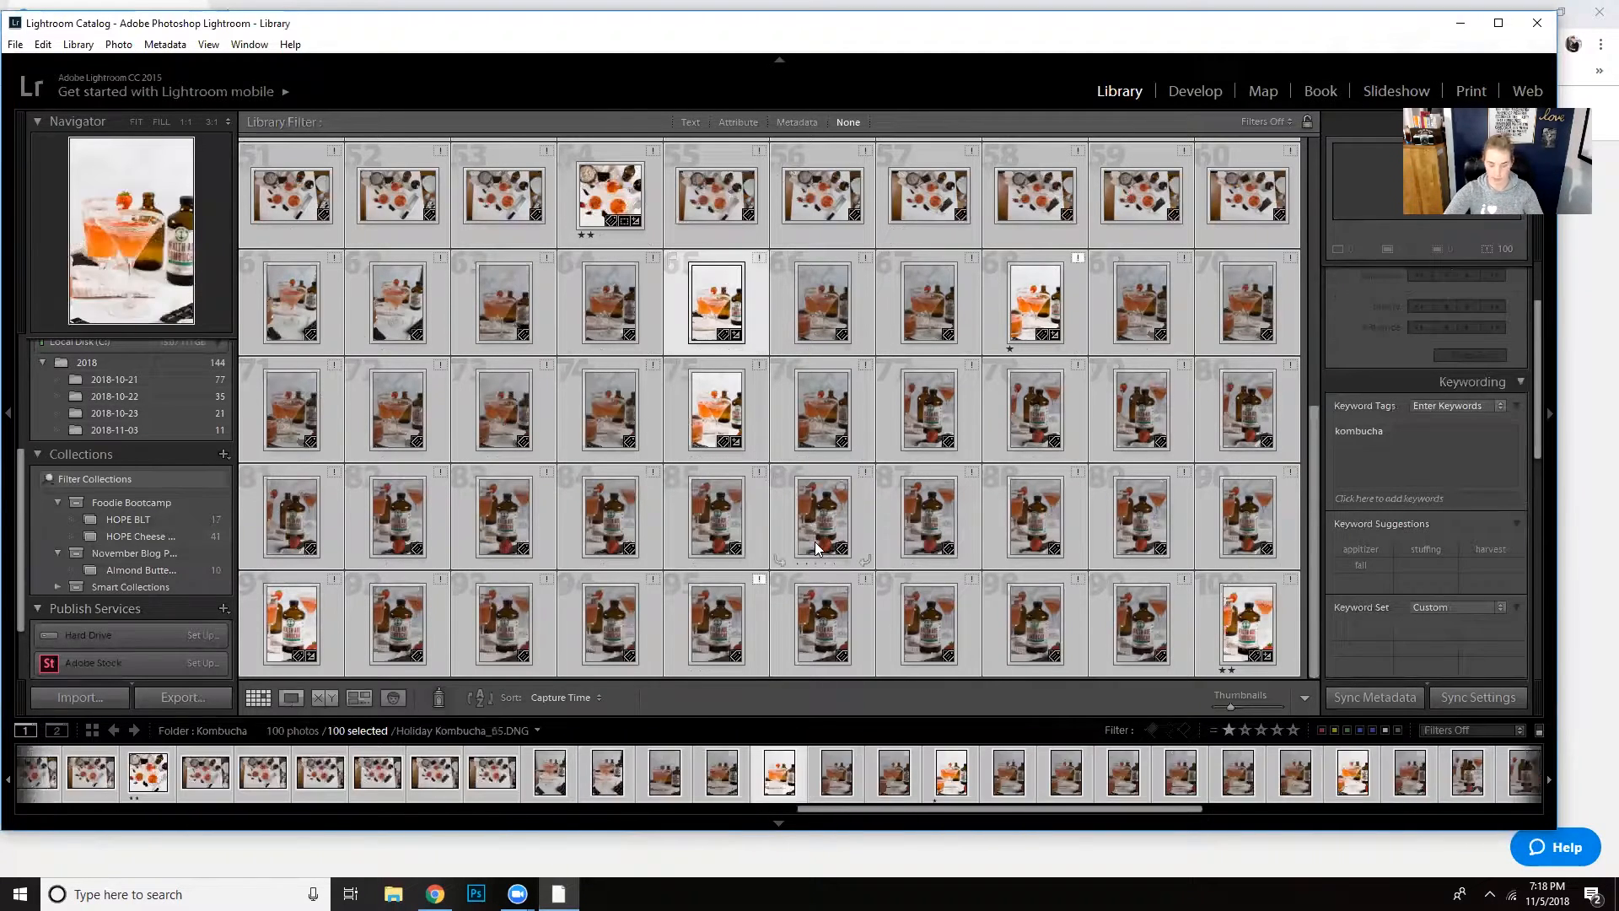
pyautogui.press('1')
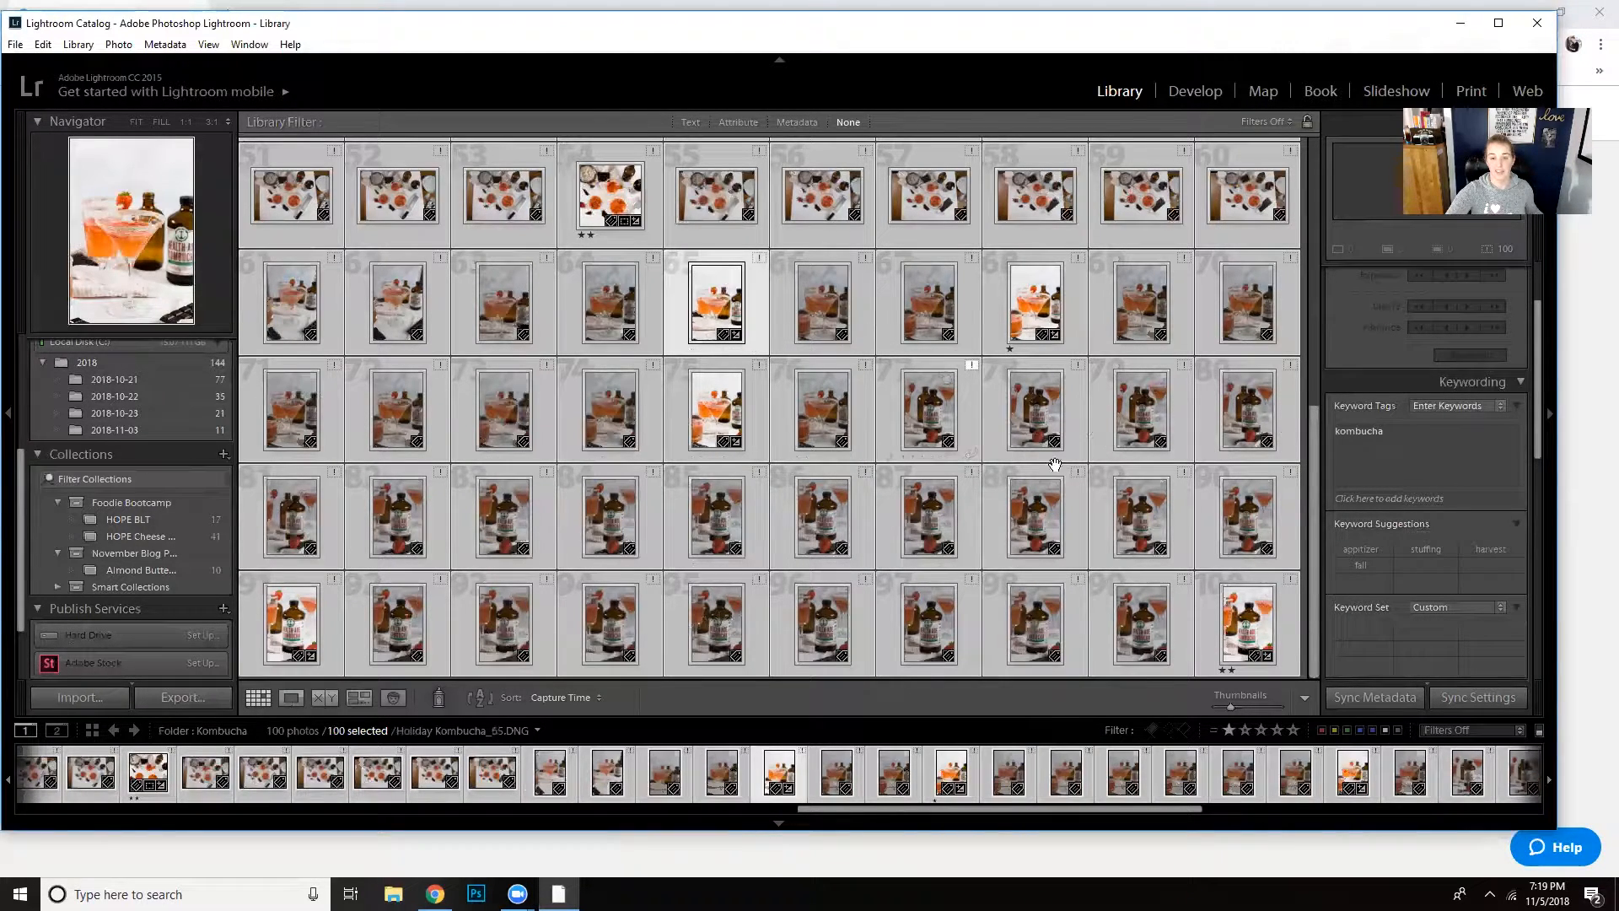
pyautogui.scroll(5, 1038, 435)
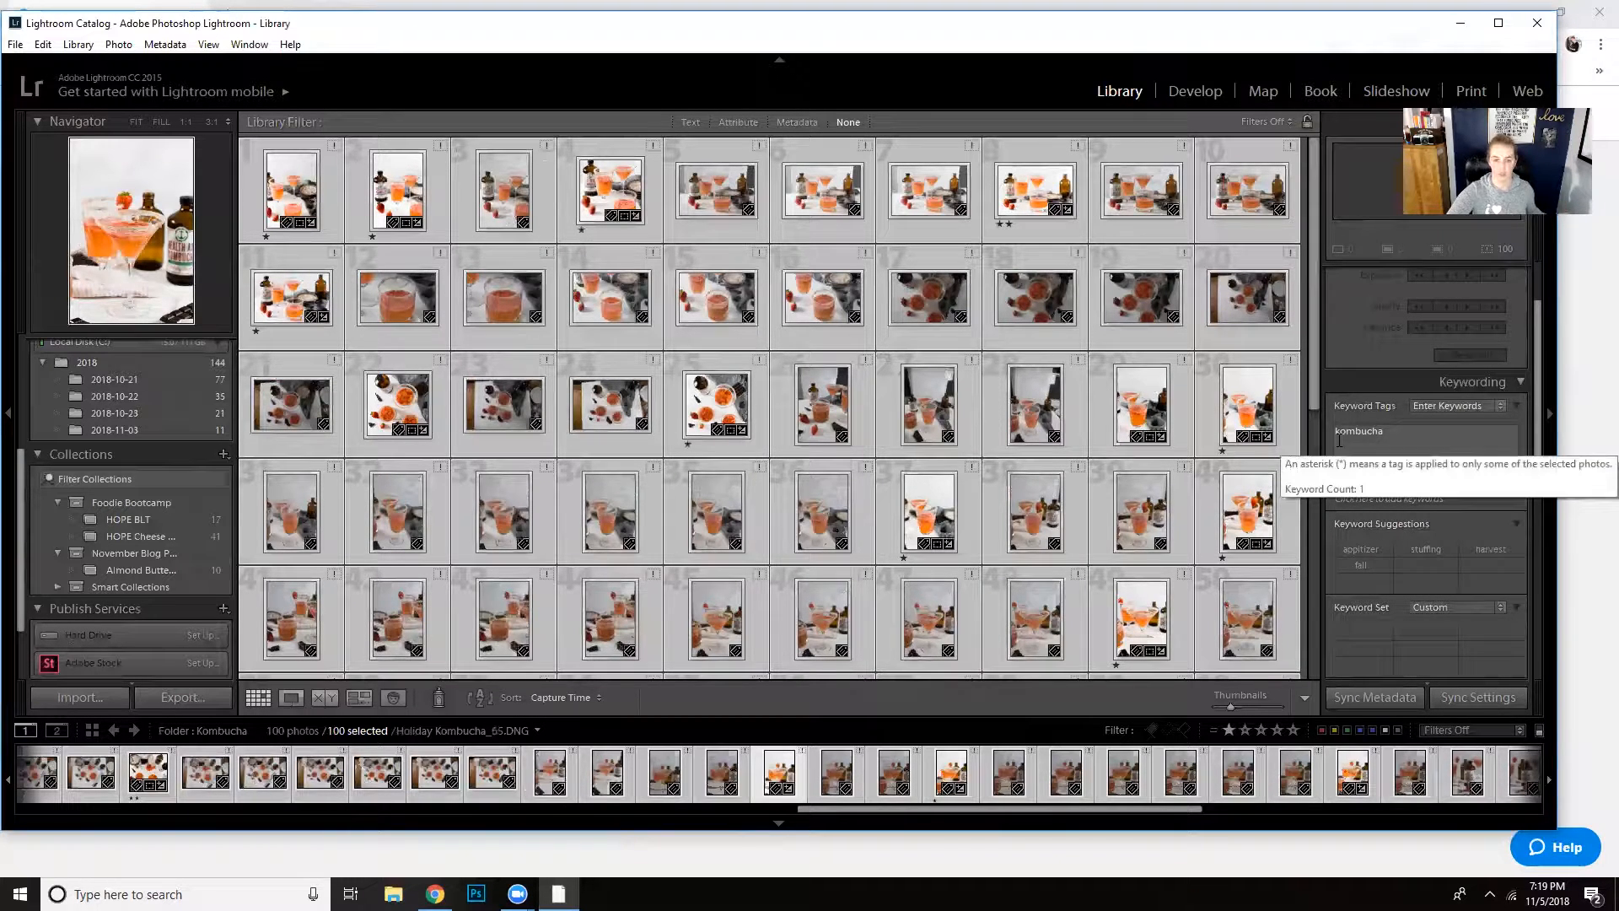
# - Start a smart collection named Kombucha Cocktail and place it inside the November Blog Posts collection set
pyautogui.click(113, 587)
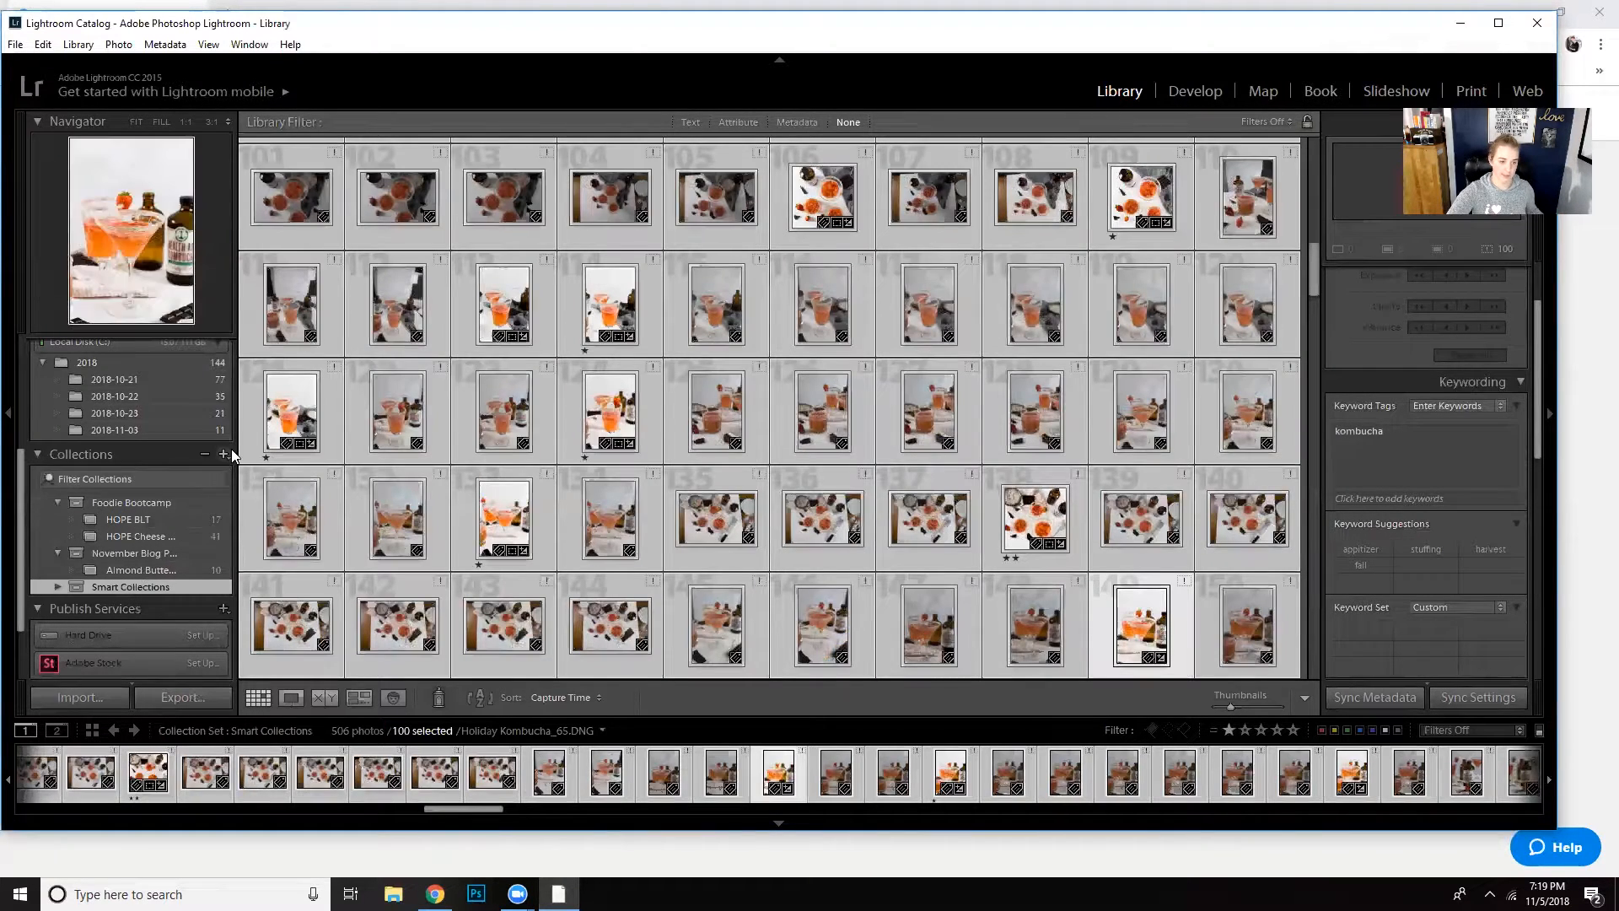
pyautogui.click(225, 456)
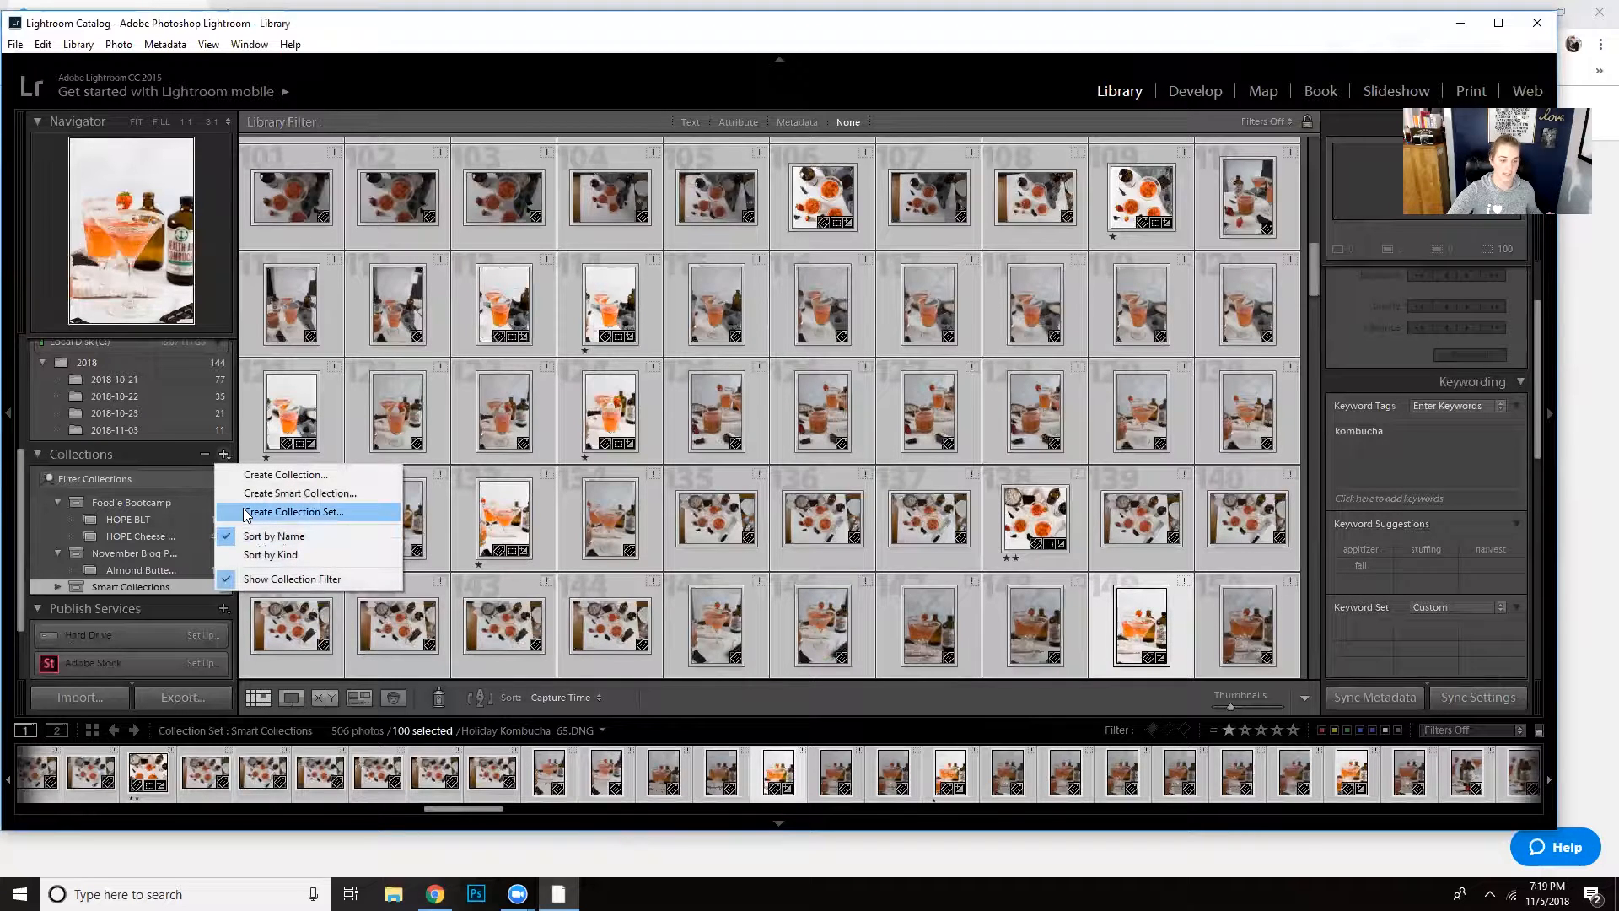
pyautogui.click(278, 493)
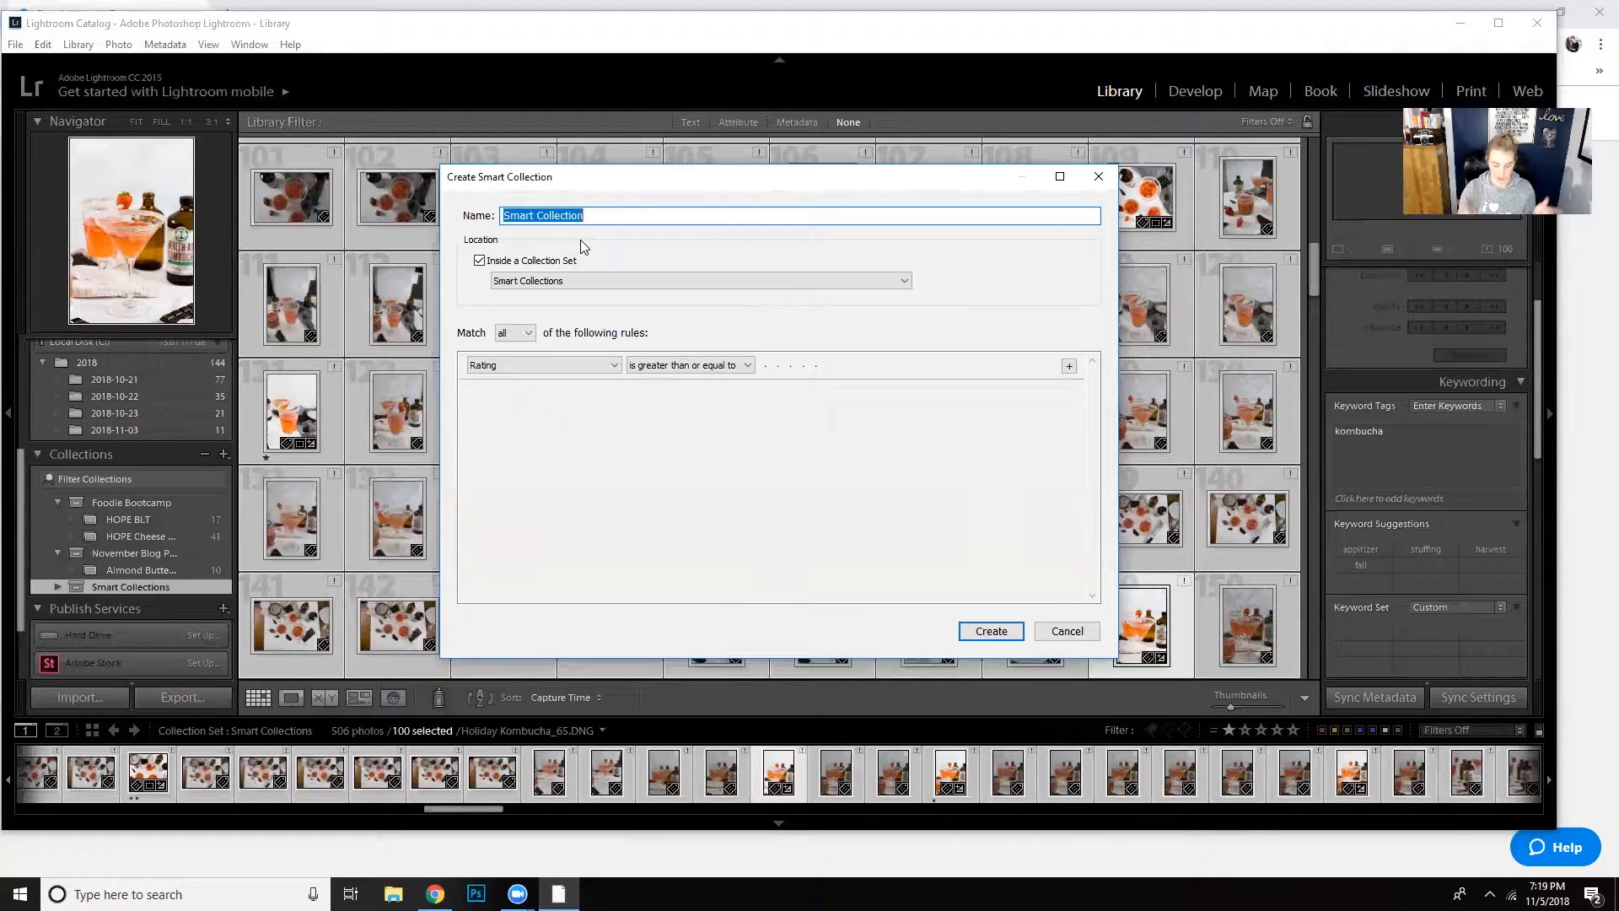
pyautogui.write('Kom')
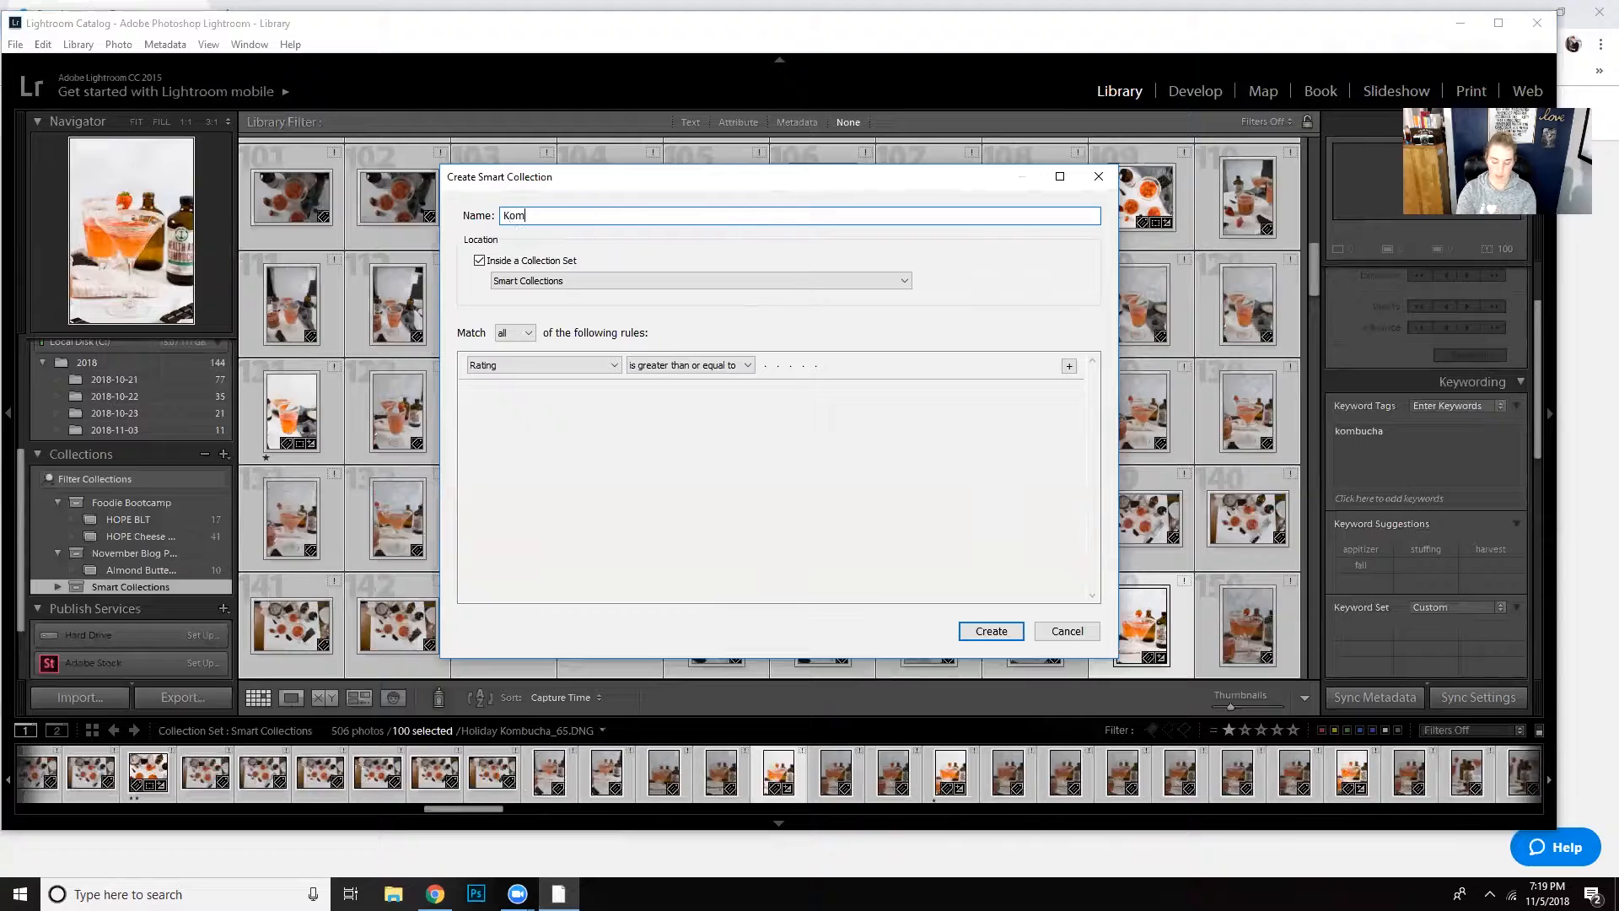
pyautogui.write('bucha Coktai')
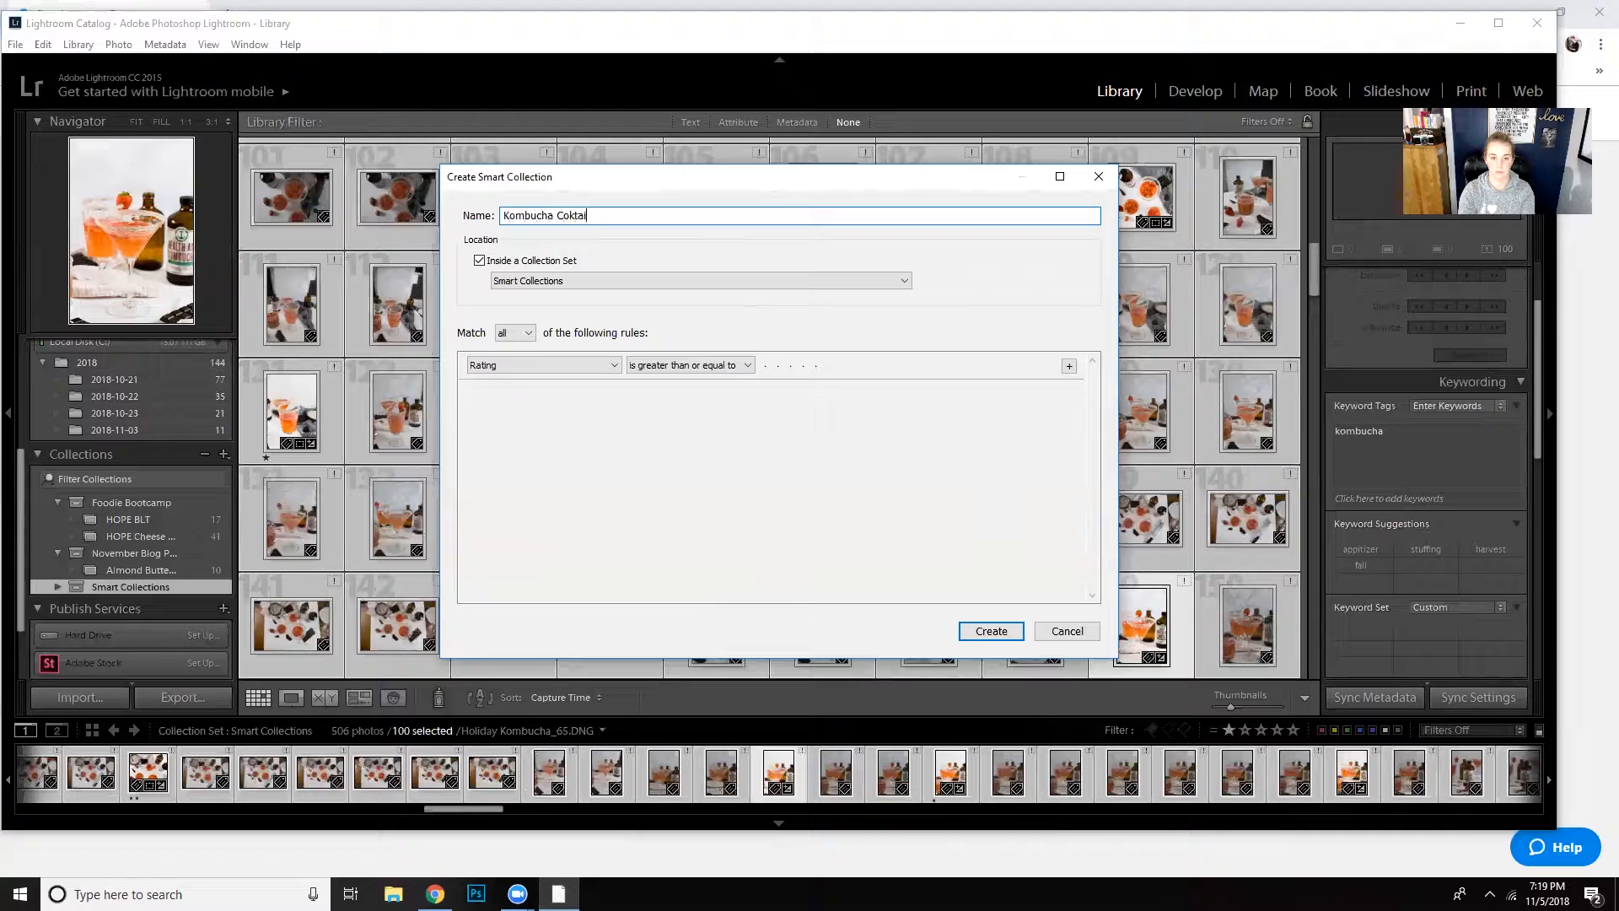
pyautogui.press('BackSpace')
pyautogui.press('BackSpace')
pyautogui.press('BackSpace')
pyautogui.press('BackSpace')
pyautogui.write('cktail')
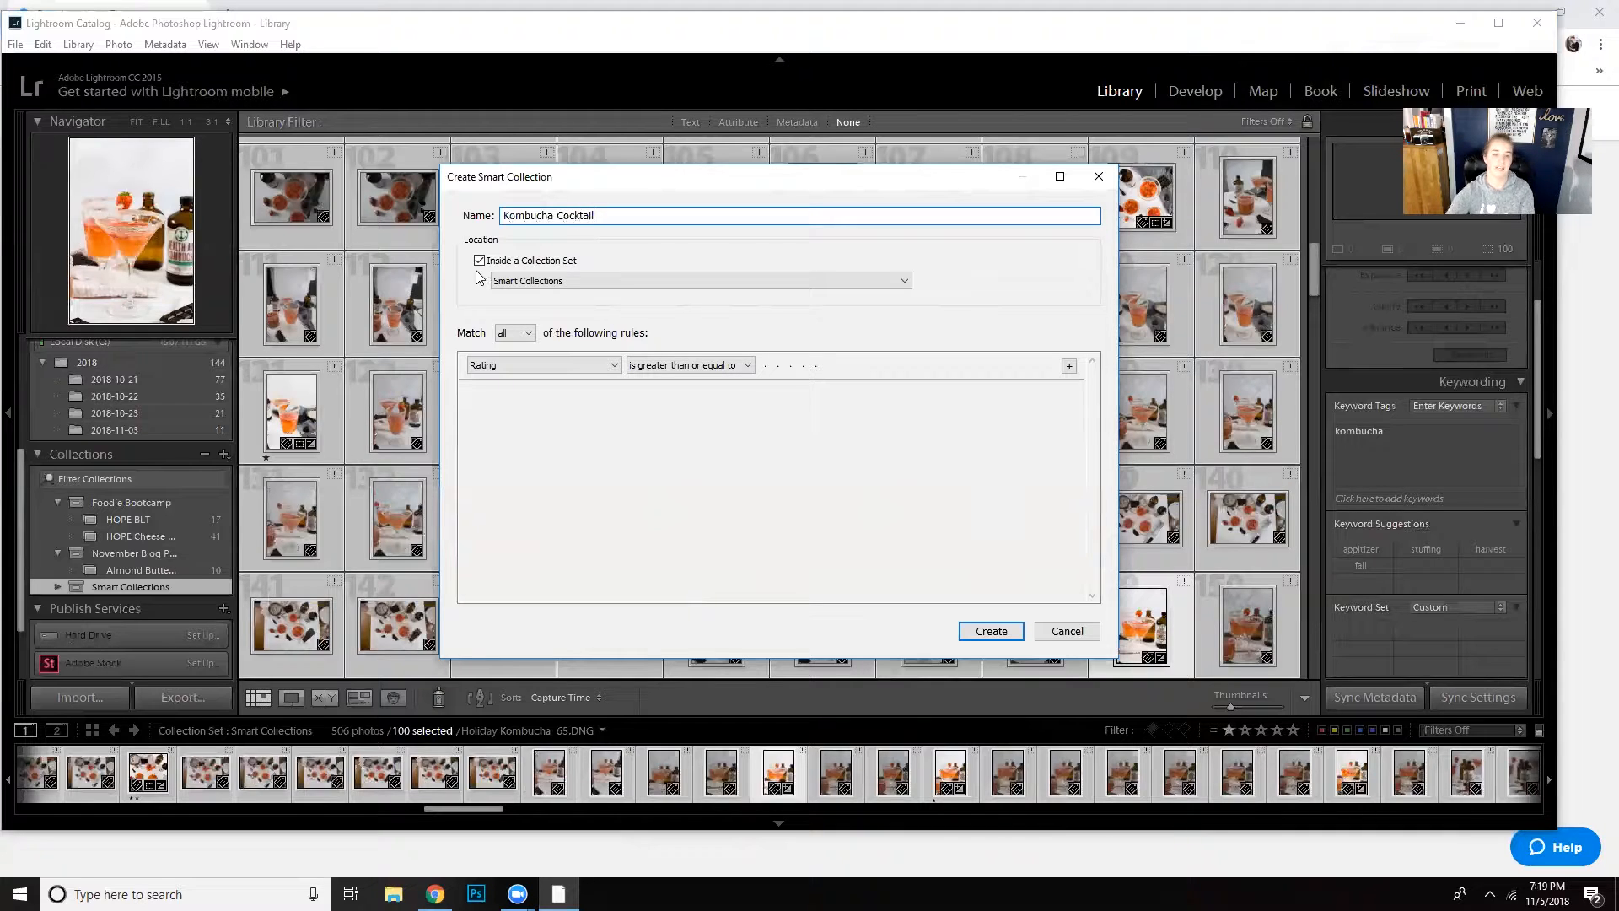
pyautogui.click(556, 287)
pyautogui.click(582, 318)
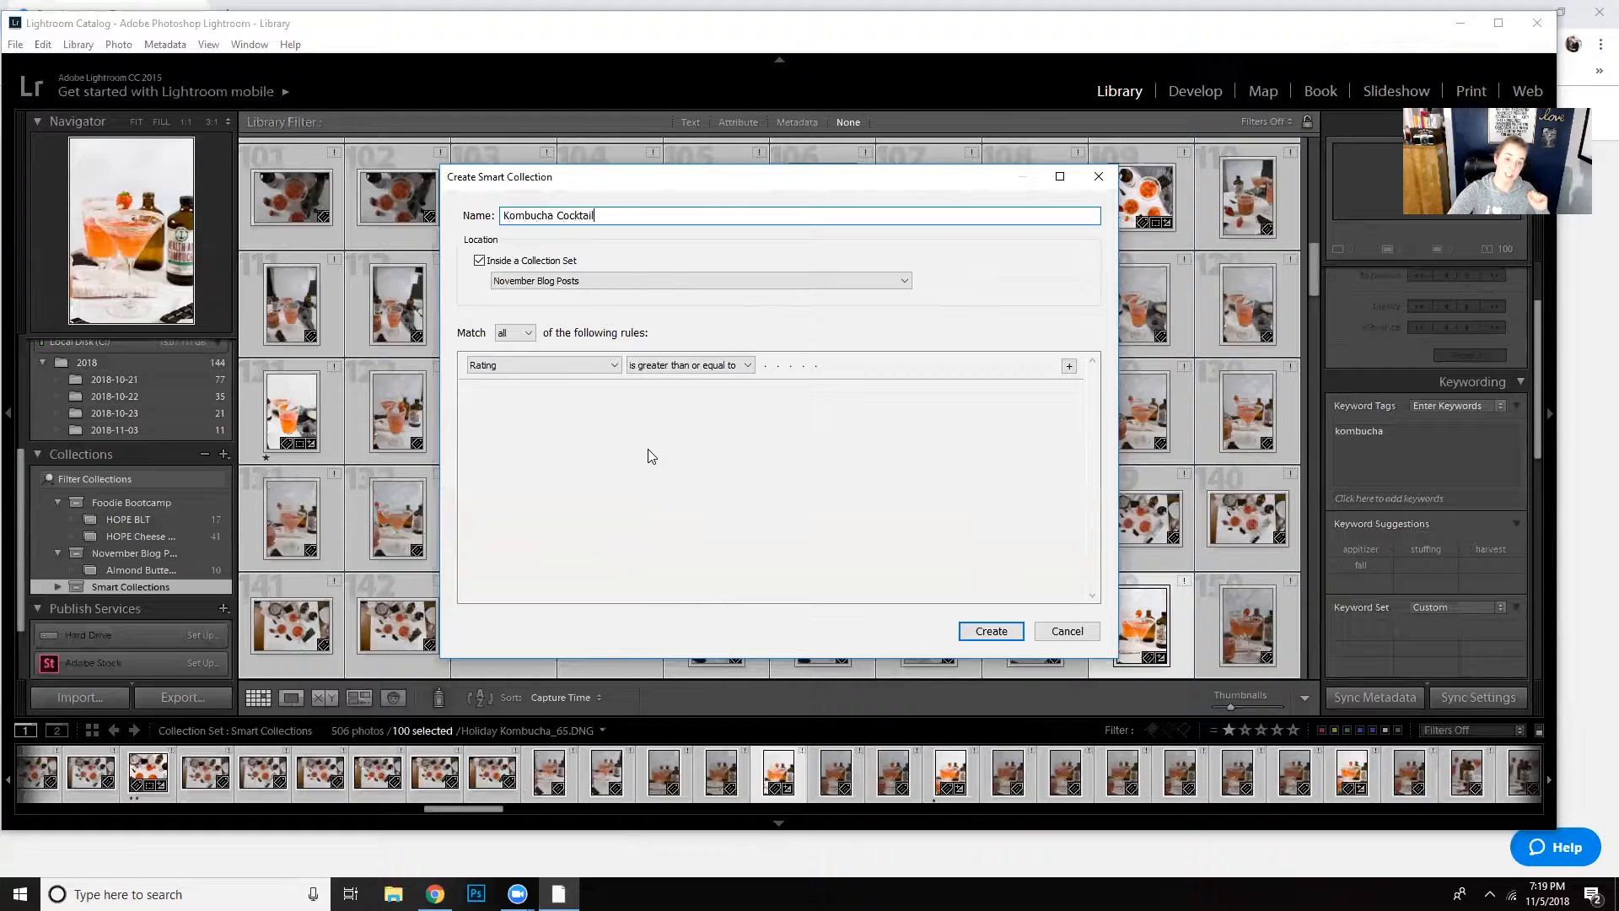
# - Set the smart collection's first rule to match photos with a rating greater than or equal to one star
pyautogui.click(549, 370)
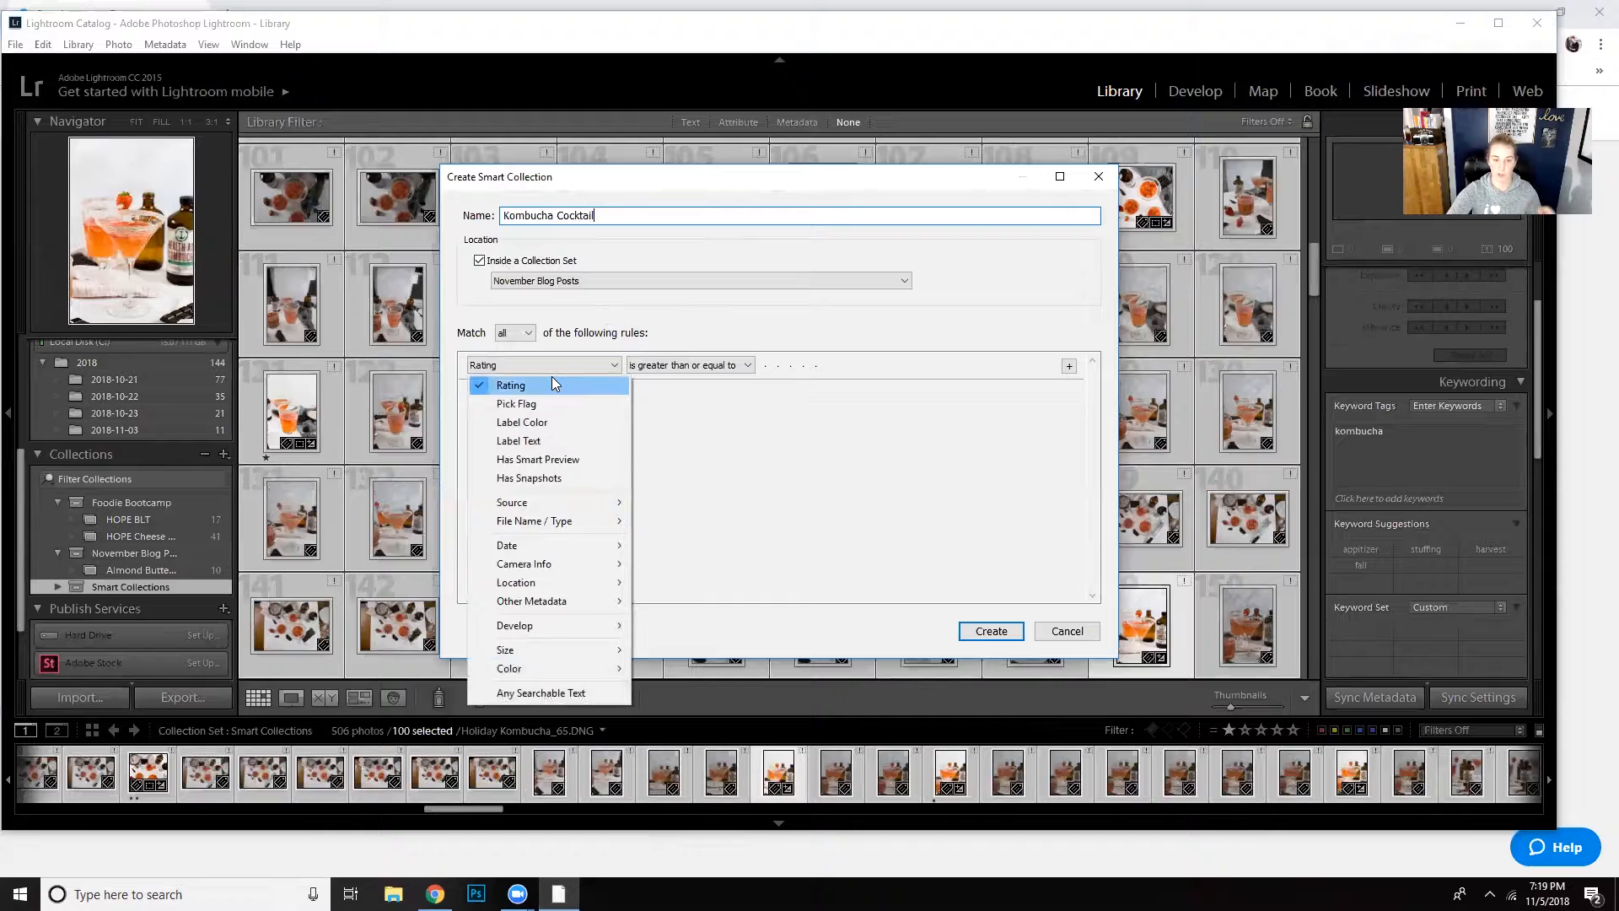
pyautogui.click(683, 365)
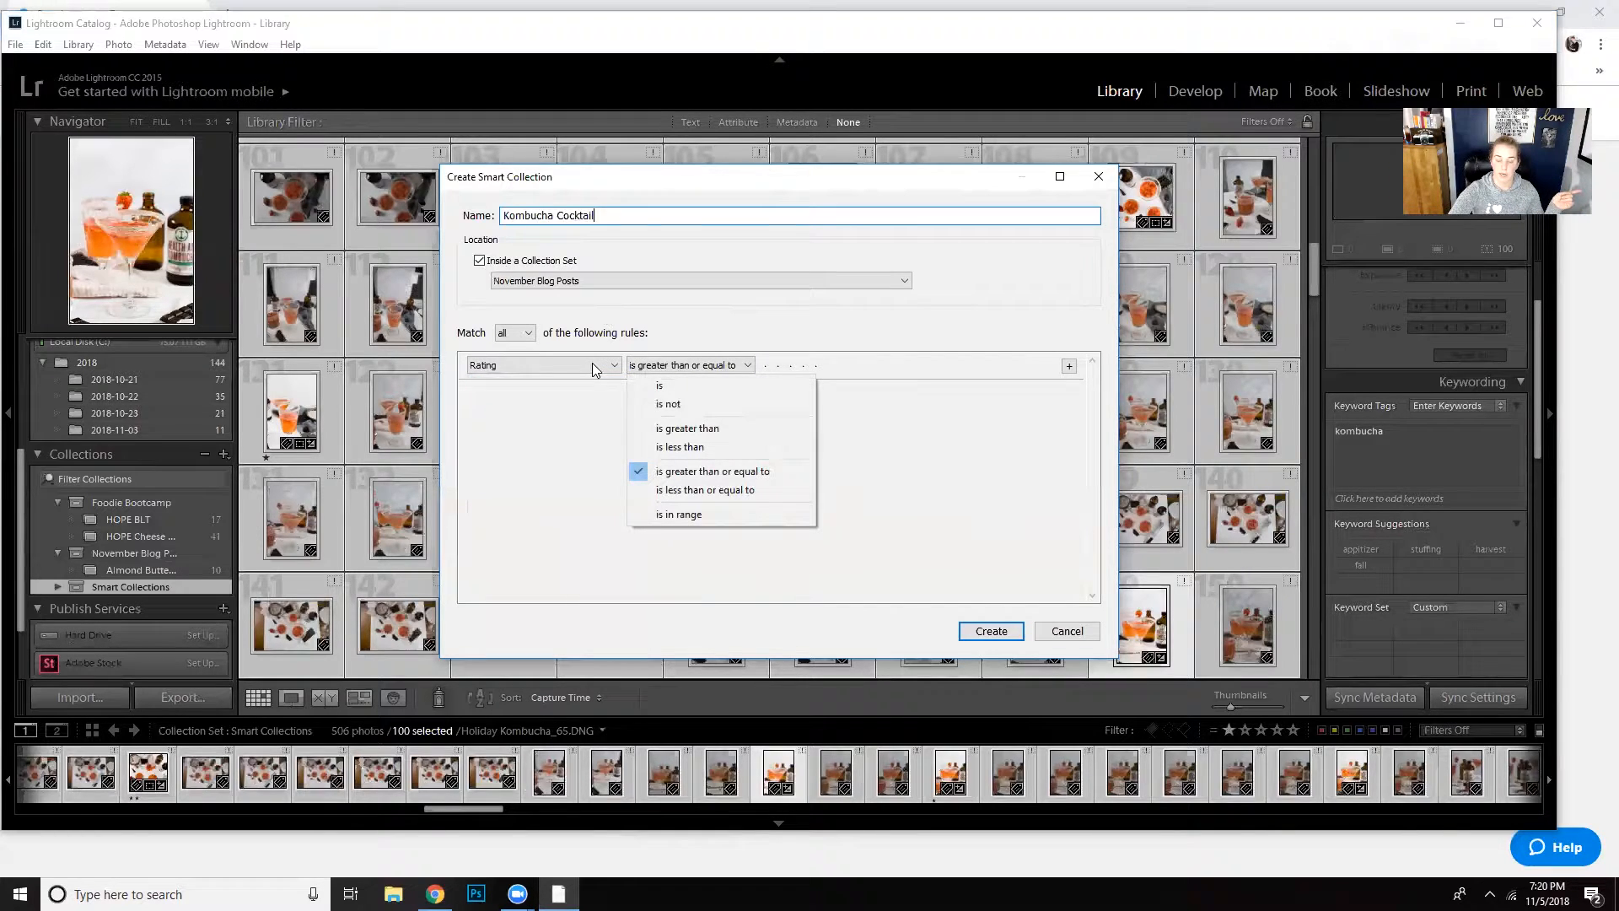
pyautogui.click(764, 366)
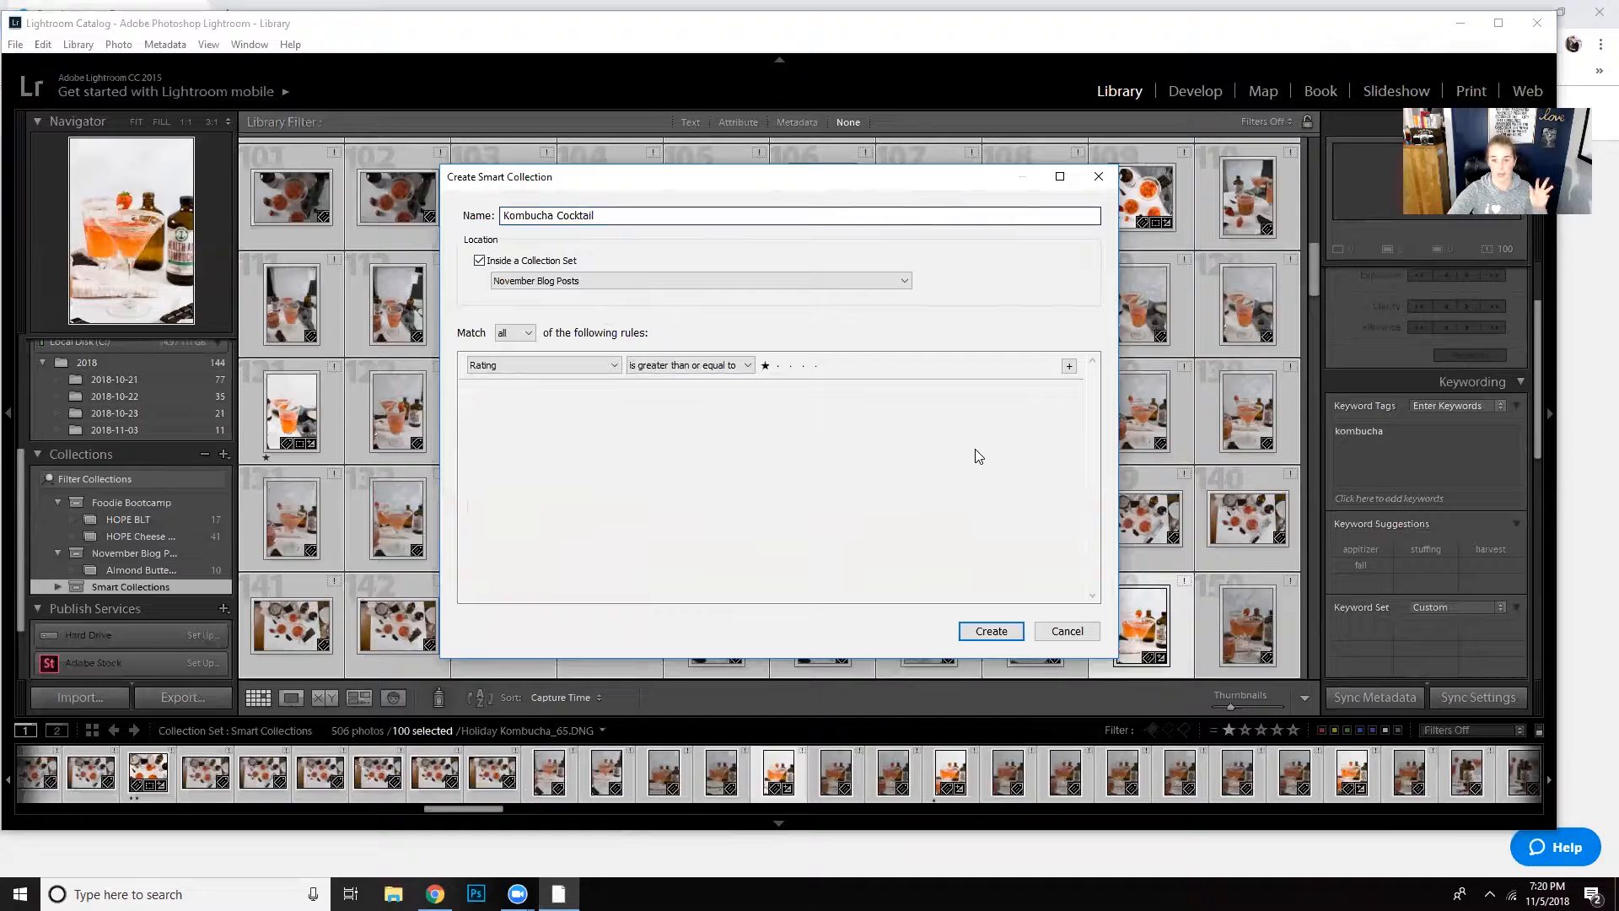
# - Add a second rule requiring that Keywords contains kombucha, and create the smart collection
pyautogui.click(1068, 366)
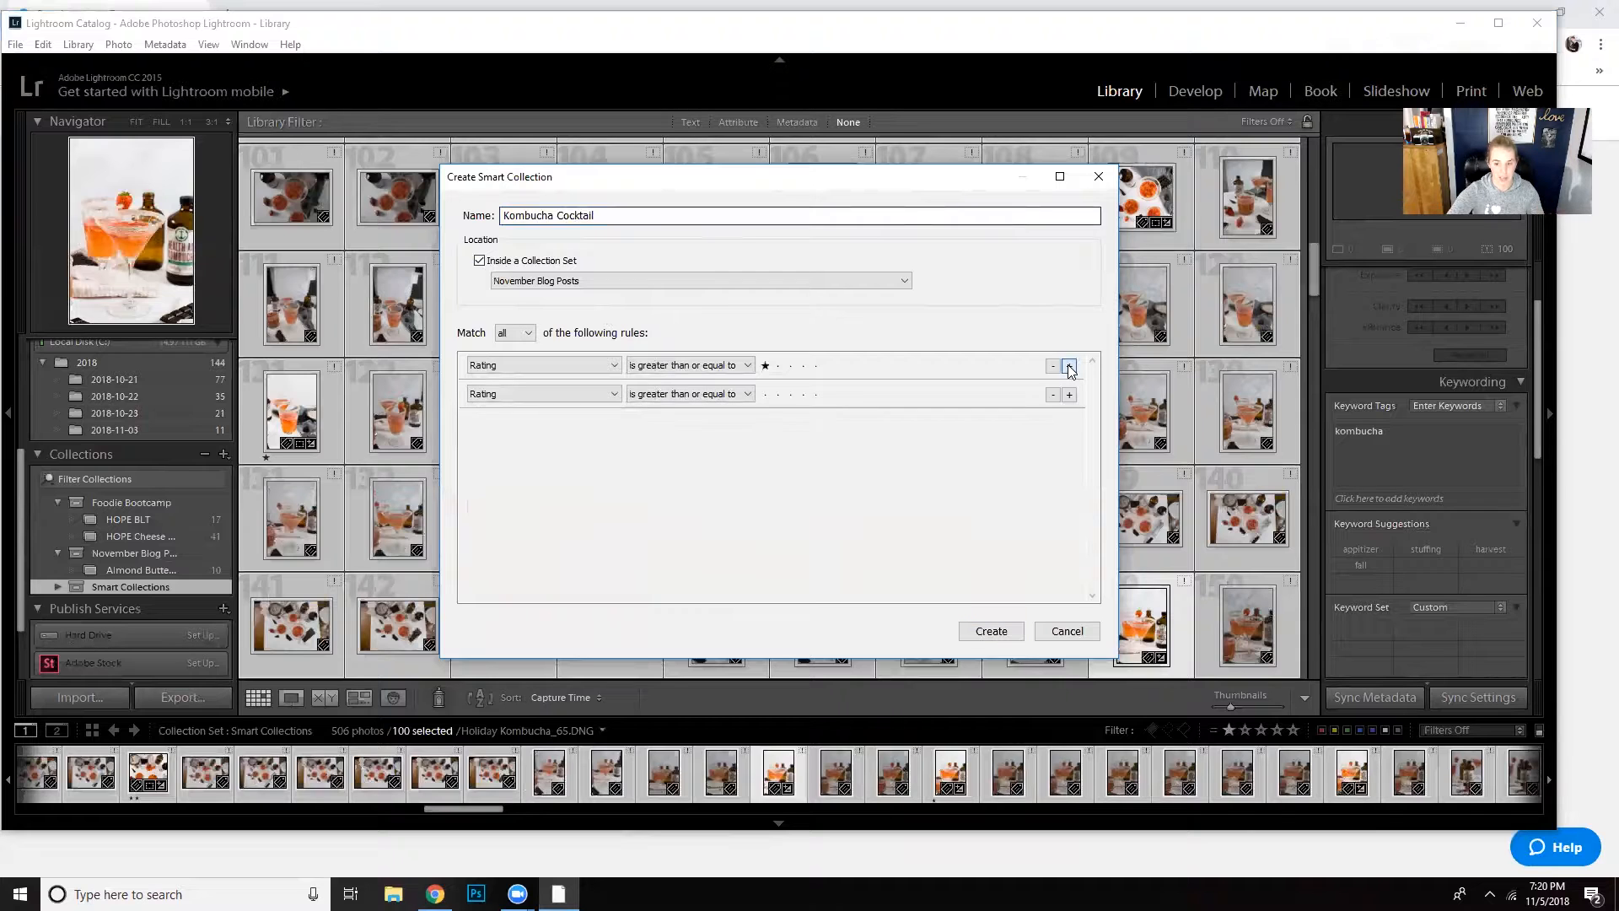
pyautogui.click(613, 394)
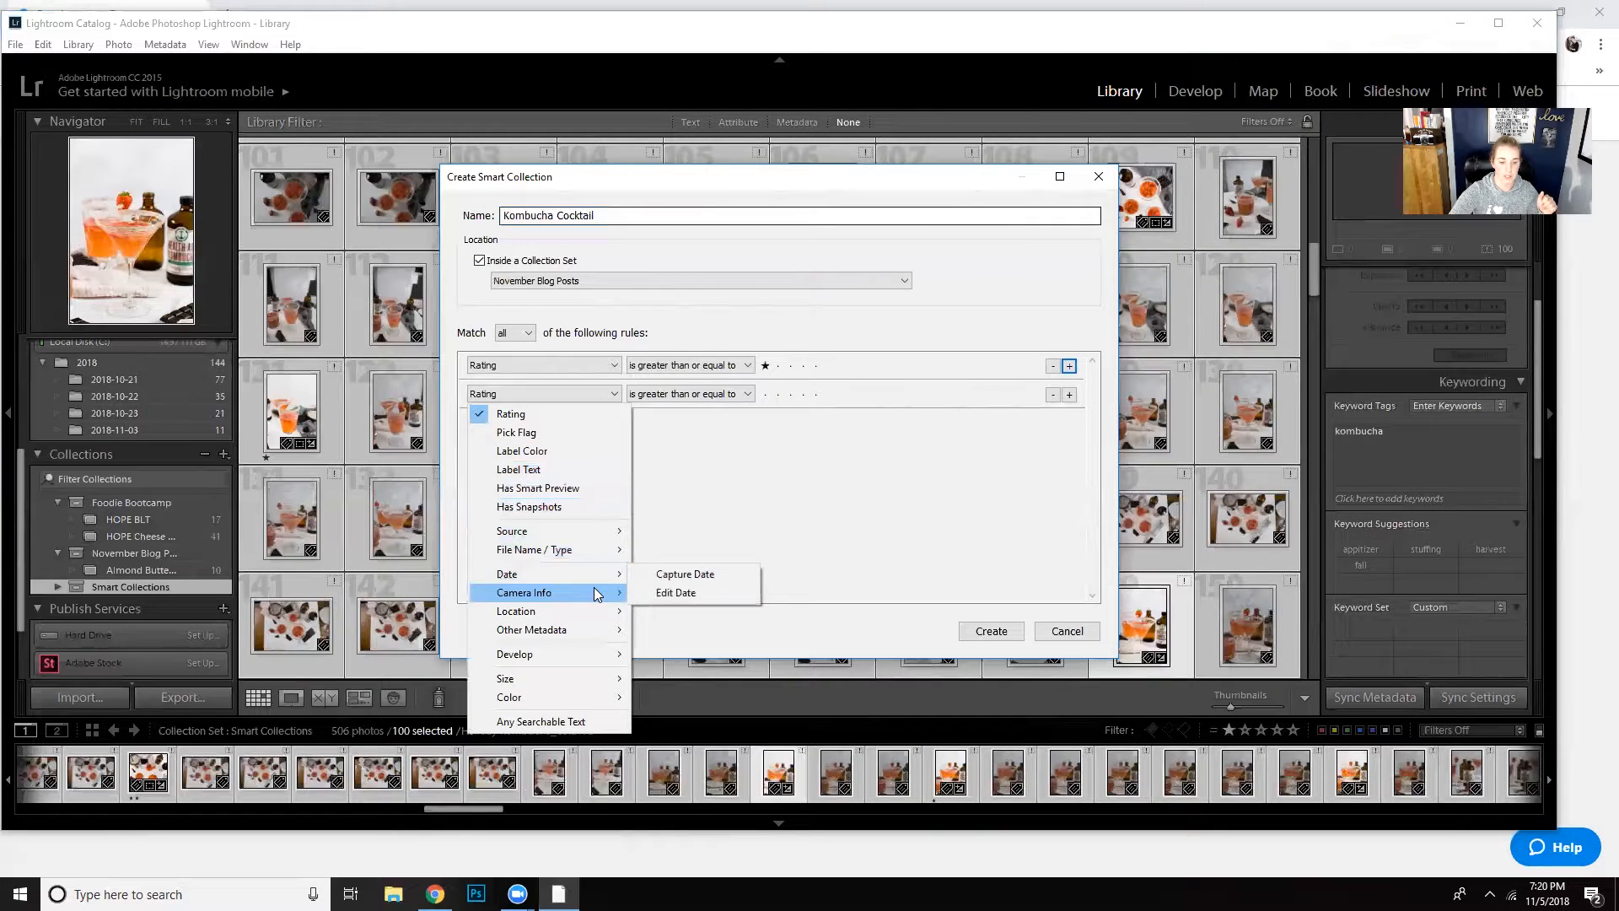
pyautogui.moveTo(596, 616)
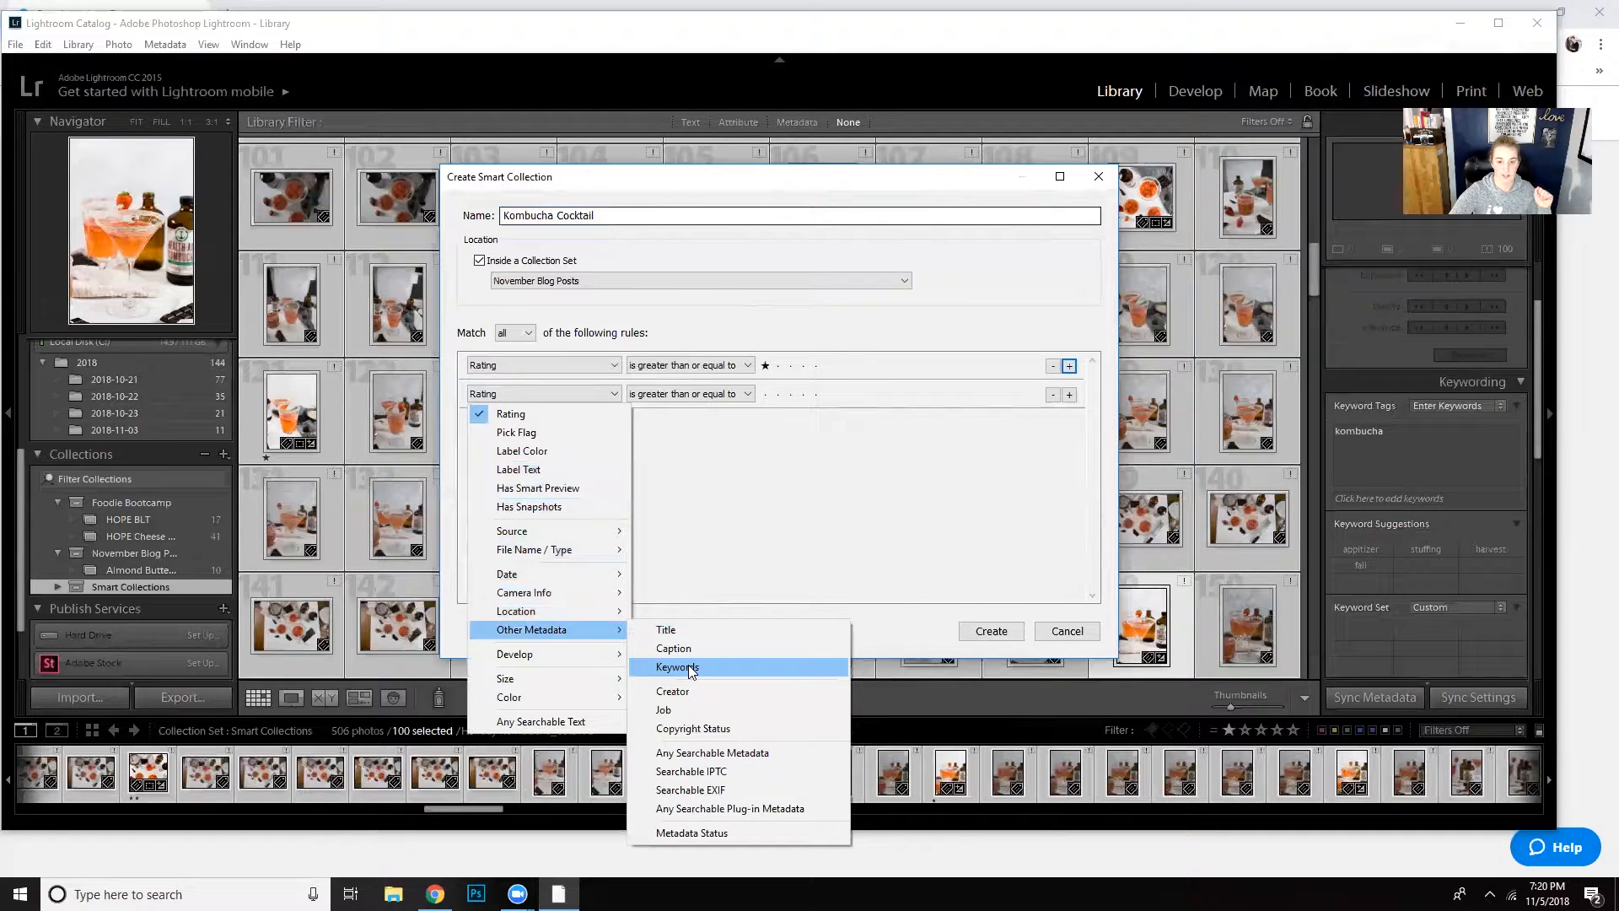
pyautogui.click(688, 666)
pyautogui.click(779, 393)
pyautogui.write('kombucha')
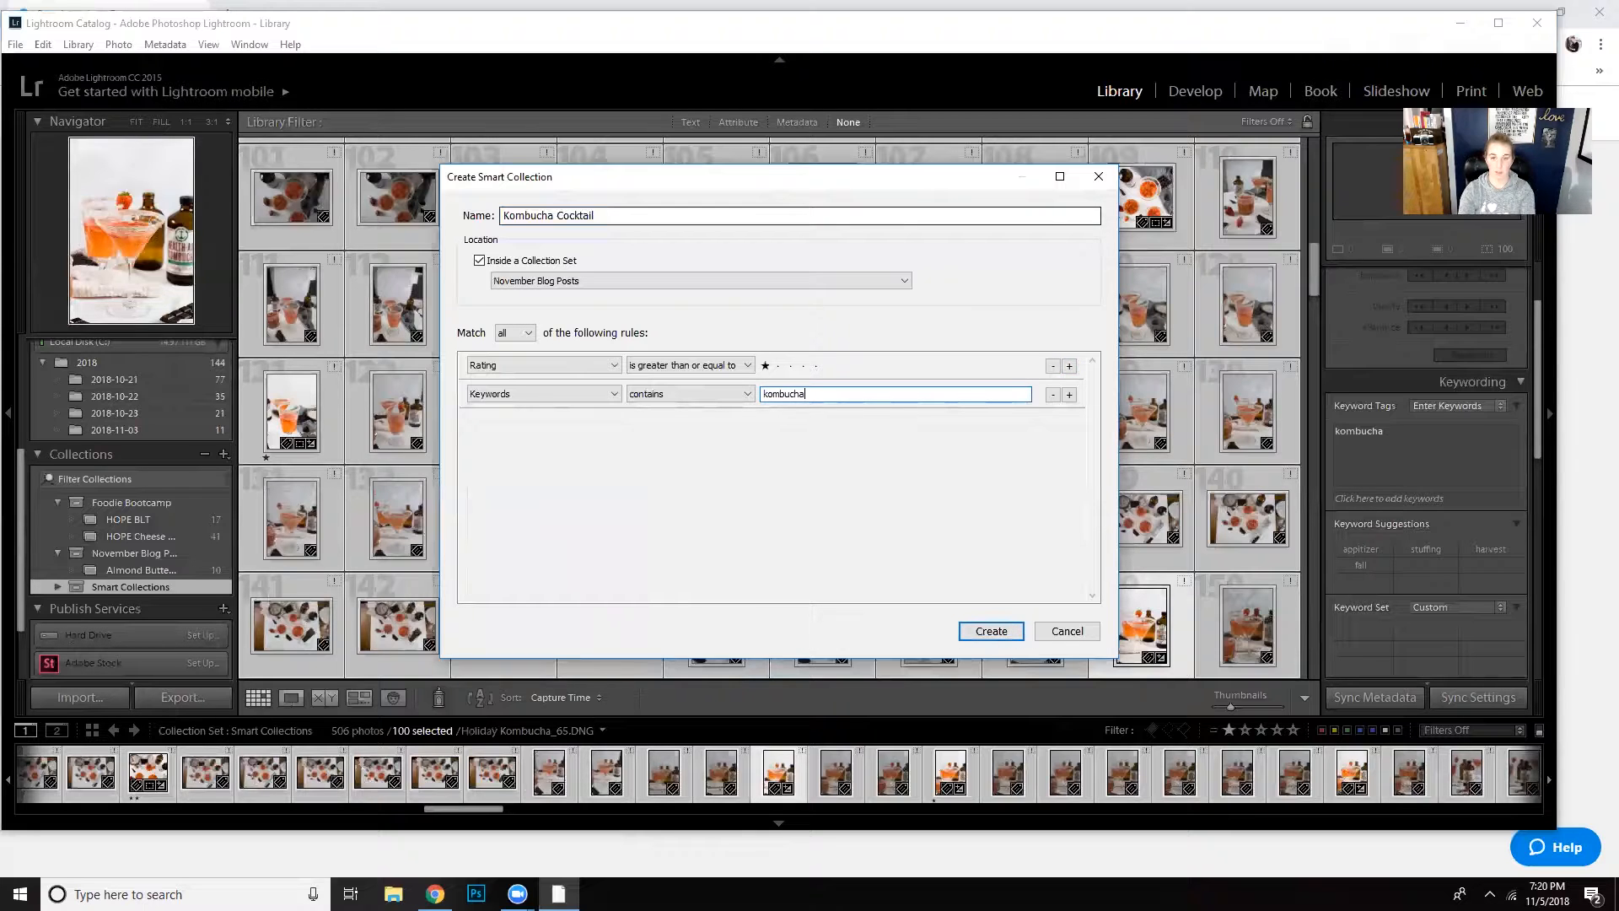
pyautogui.click(1000, 631)
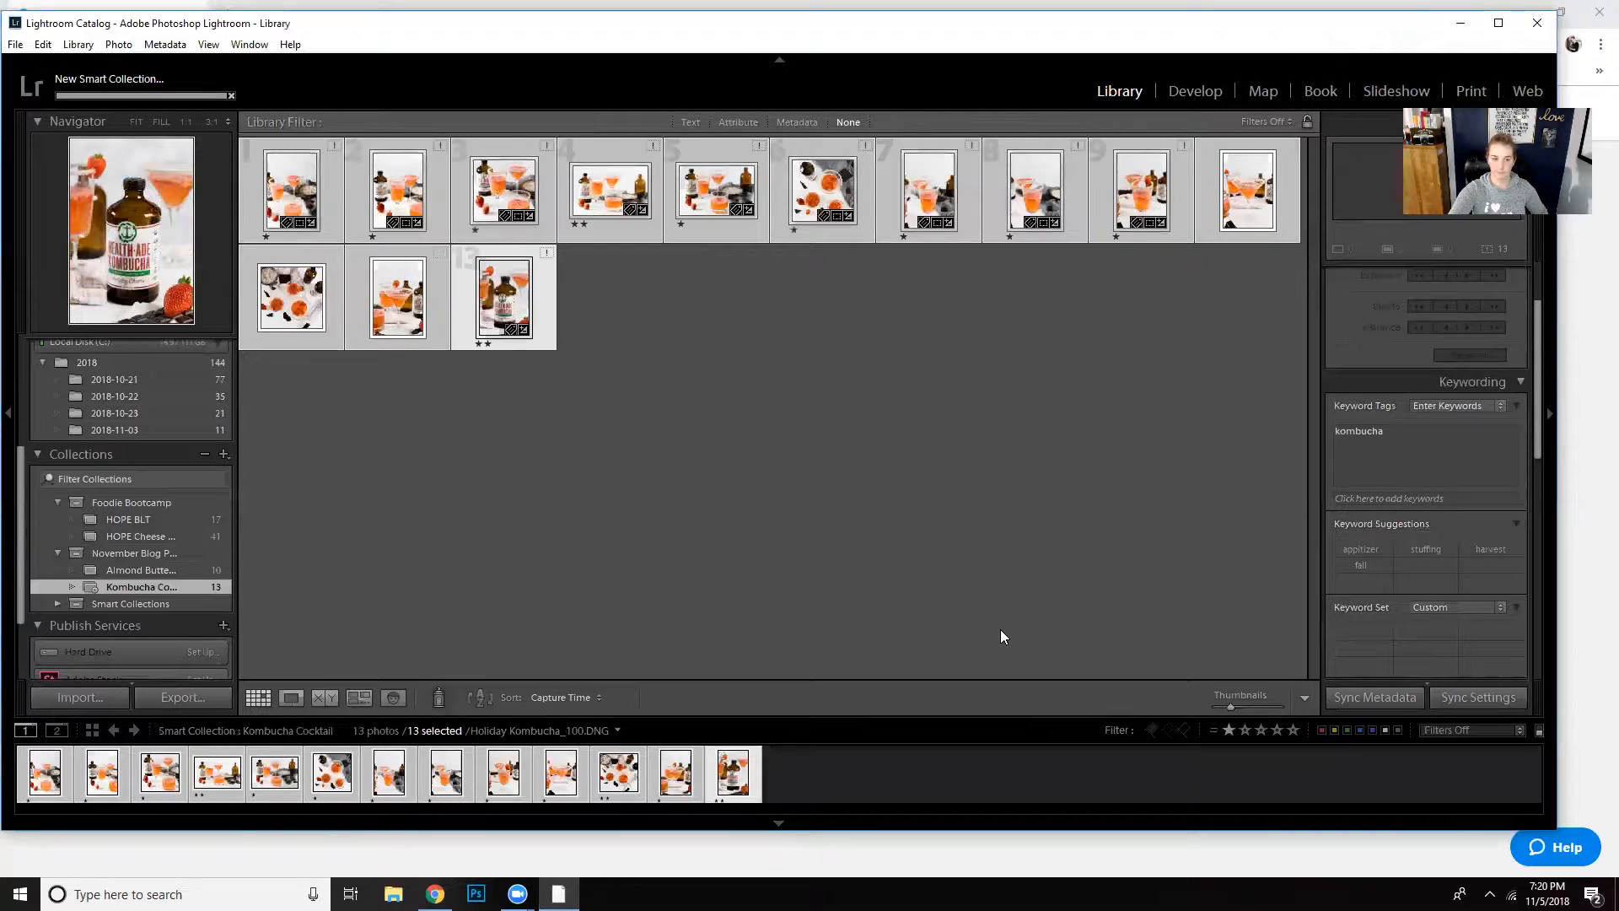